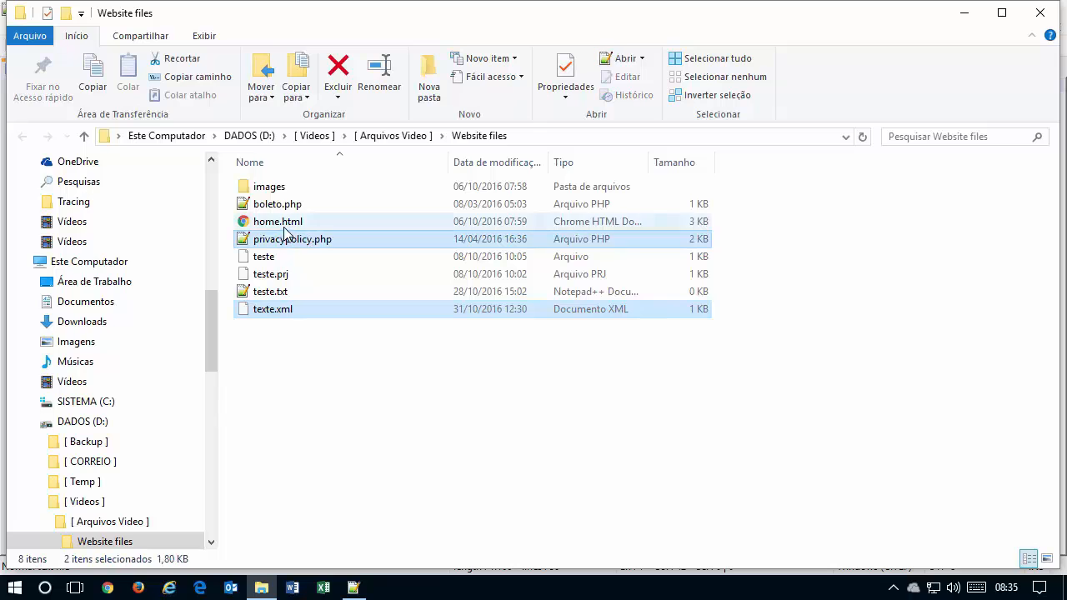
Open home.html, privacypolicy.php and texte.xml from the Website files folder in Notepad++.
ctrl+click(293, 228)
drag(285, 229, 190, 215)
key(alt+Tab)
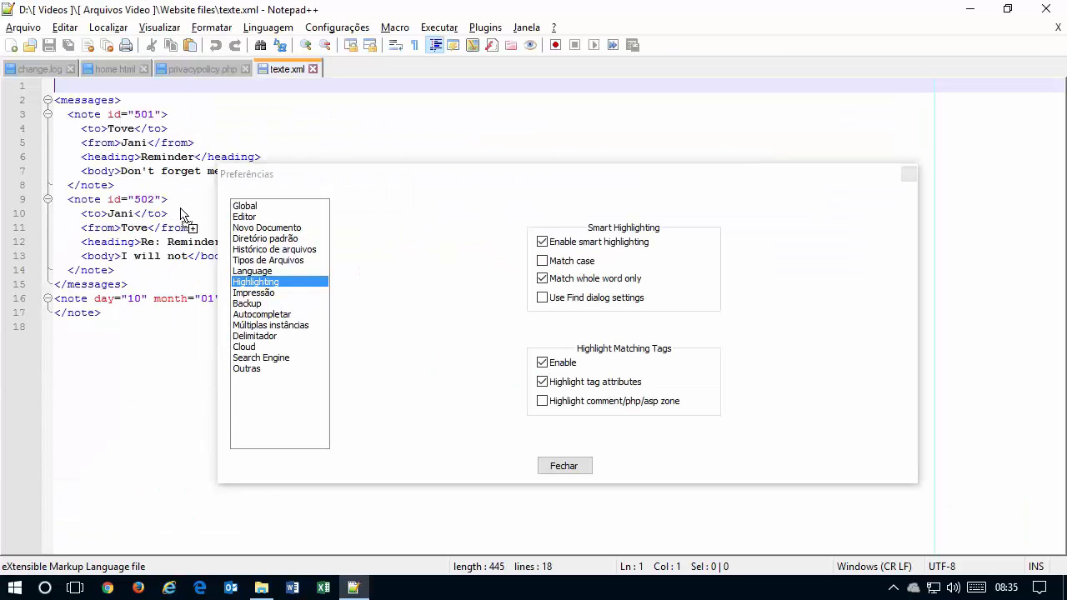
Move the privacypolicy.php document ahead of home.html and highlight the occurrences of addToBreadCrumb from line 14.
drag(204, 73, 135, 73)
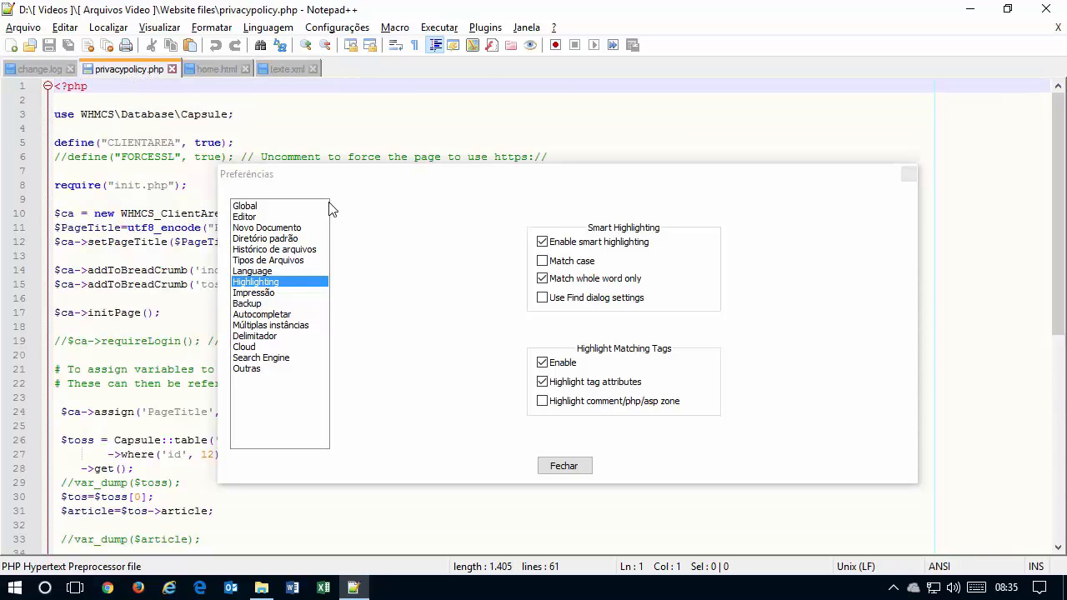
double_click(139, 271)
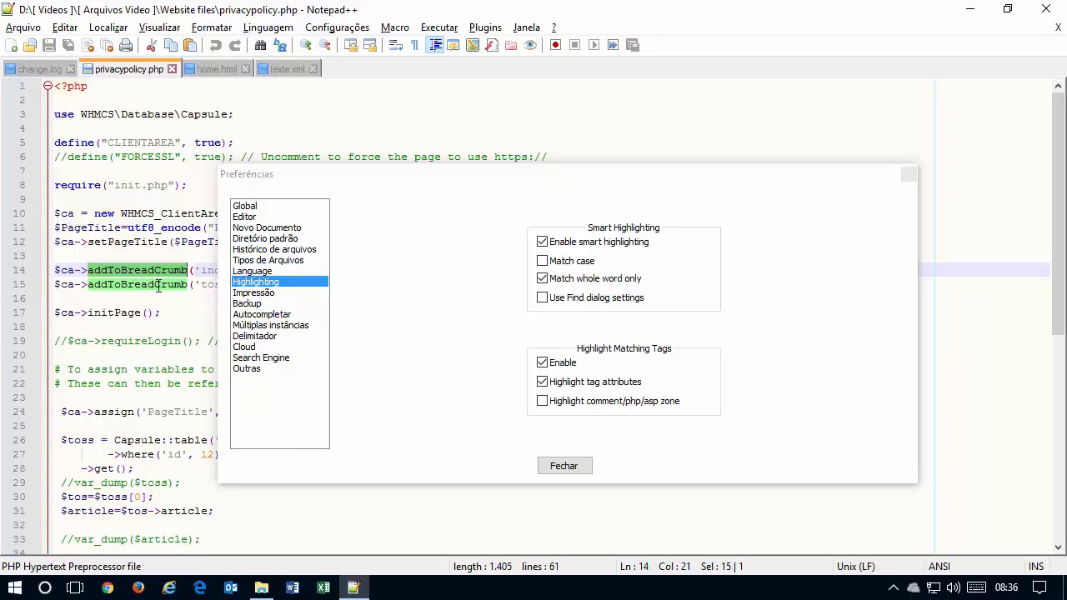
click(158, 285)
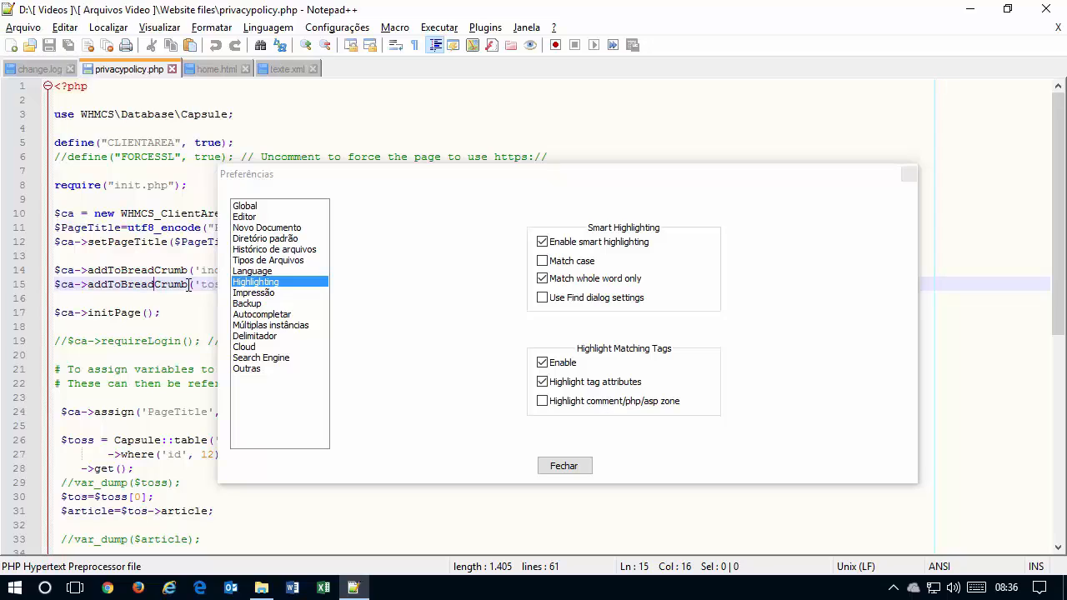
Copy the addToBreadCrumb line 15 and paste it below the commented requireLogin line, with an empty line between them.
triple_click(189, 285)
key(ctrl+c)
key(Down)
key(Down)
key(Down)
key(Down)
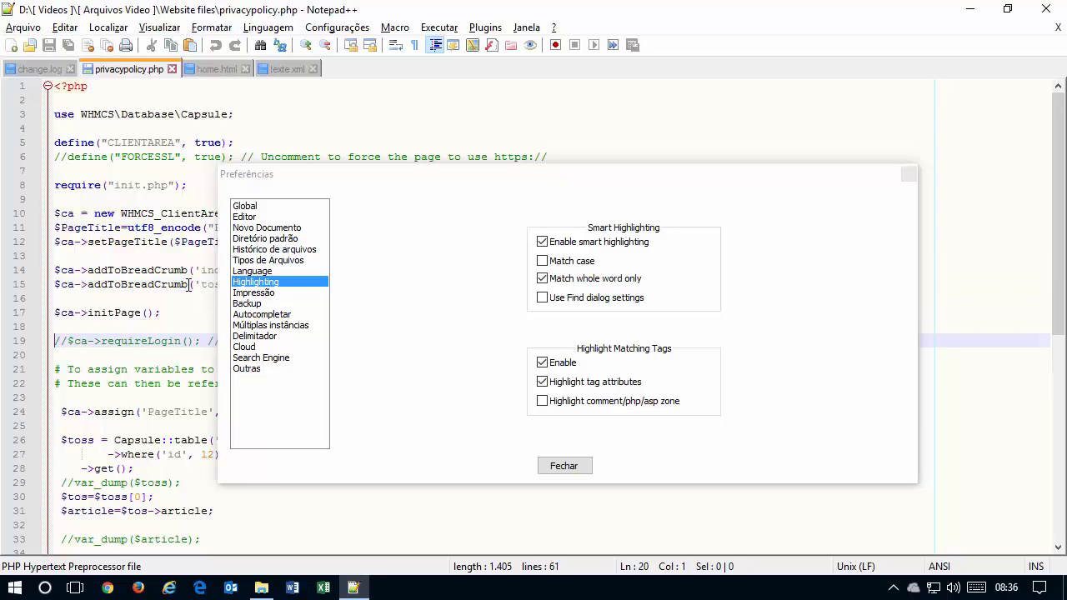
key(ctrl+v)
key(Up)
key(Return)
Paste another copy of the addToBreadCrumb line above the $ca->assign('PageTitle') line, followed by an empty line.
key(Down)
key(Down)
key(Down)
key(Down)
key(Down)
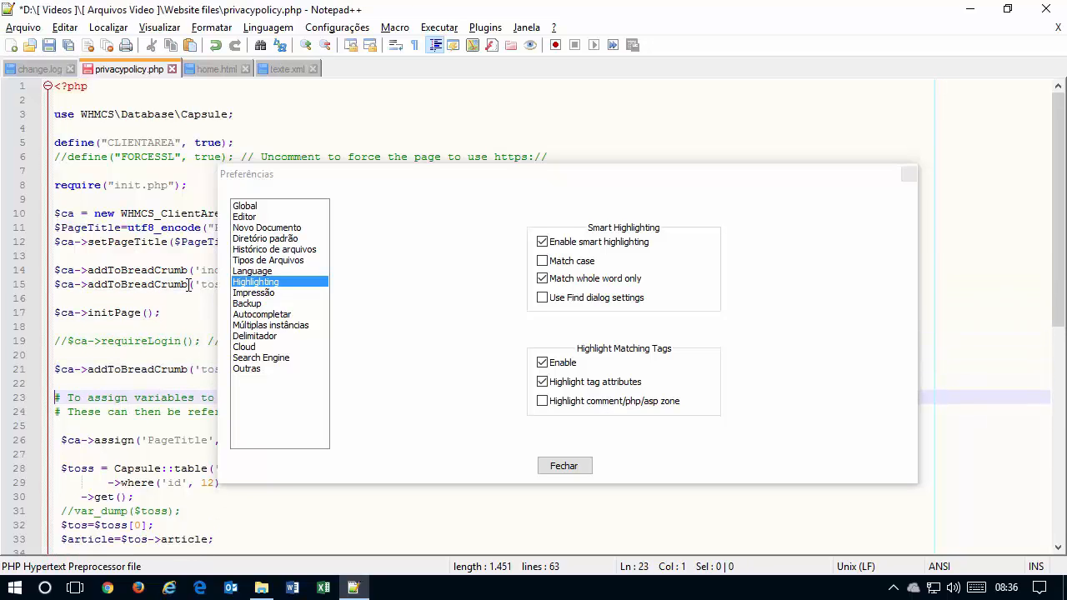
key(ctrl+v)
key(Return)
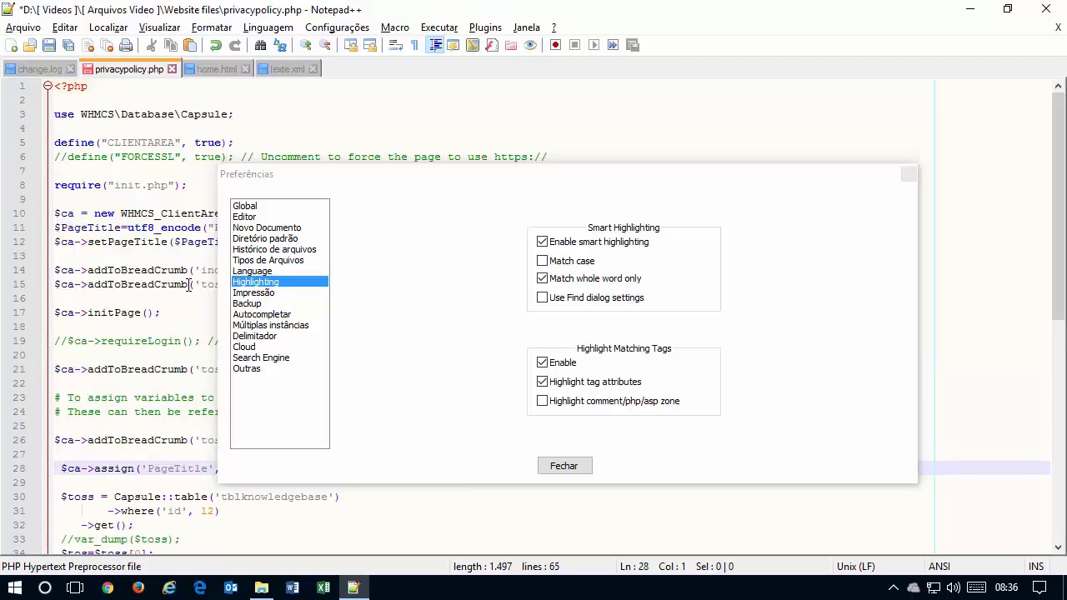
Select addToBreadCrumb on line 14 and on line 21 to check which matching words get highlighted, and clear the selection.
double_click(147, 269)
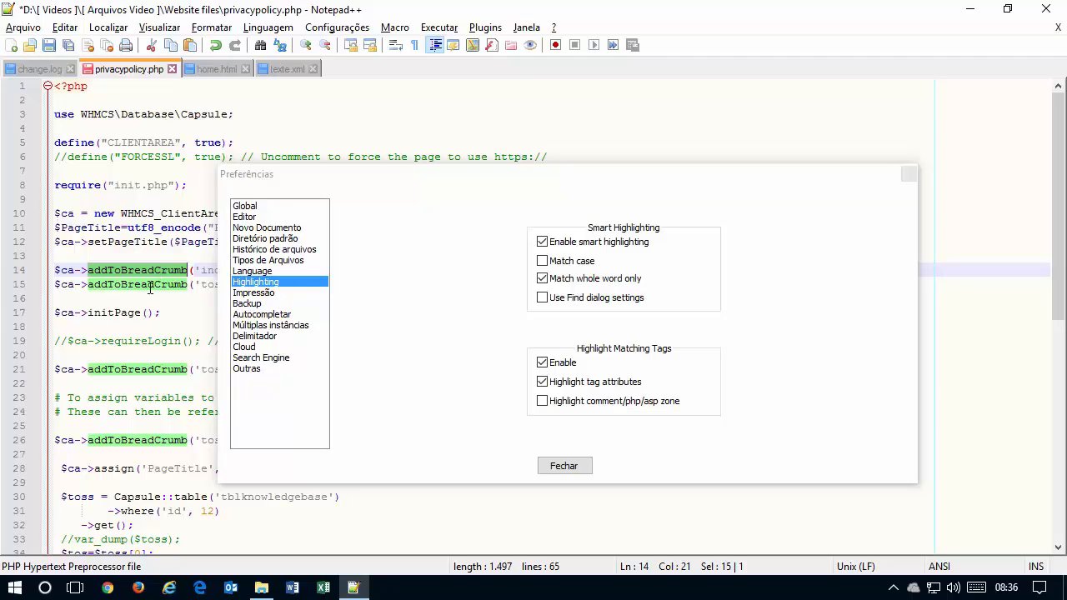
click(137, 356)
double_click(154, 370)
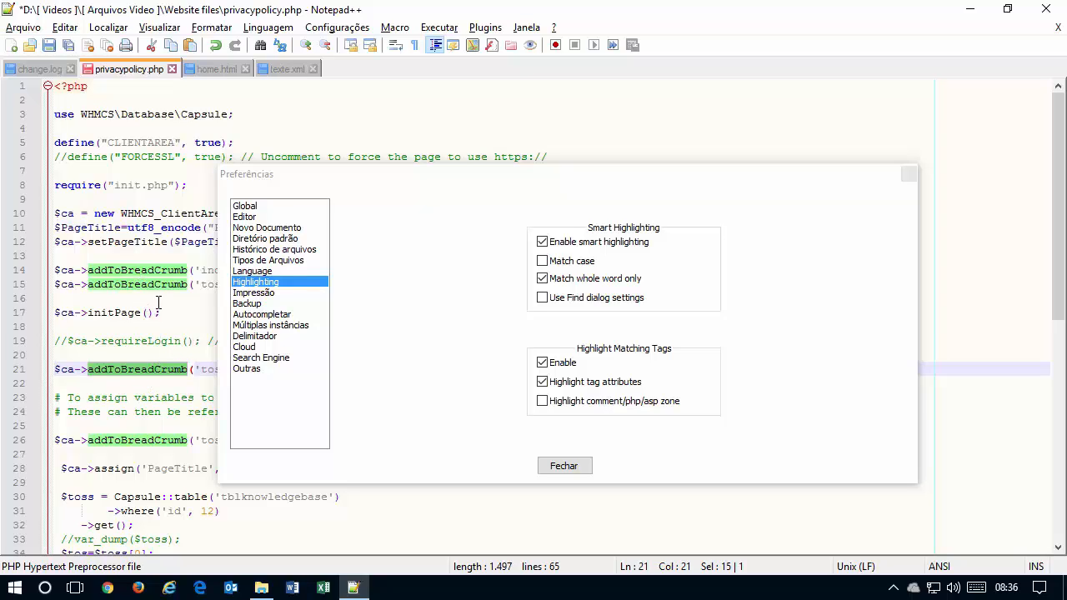
click(104, 298)
click(150, 256)
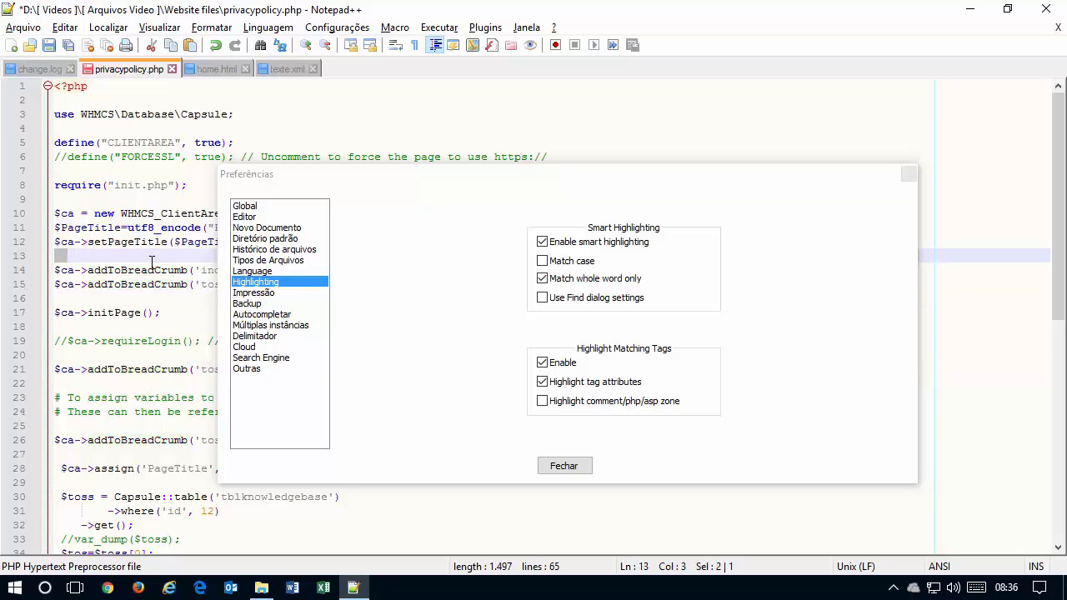
Select addToBreadCrumb on line 14 and switch smart highlighting off and on again.
double_click(150, 270)
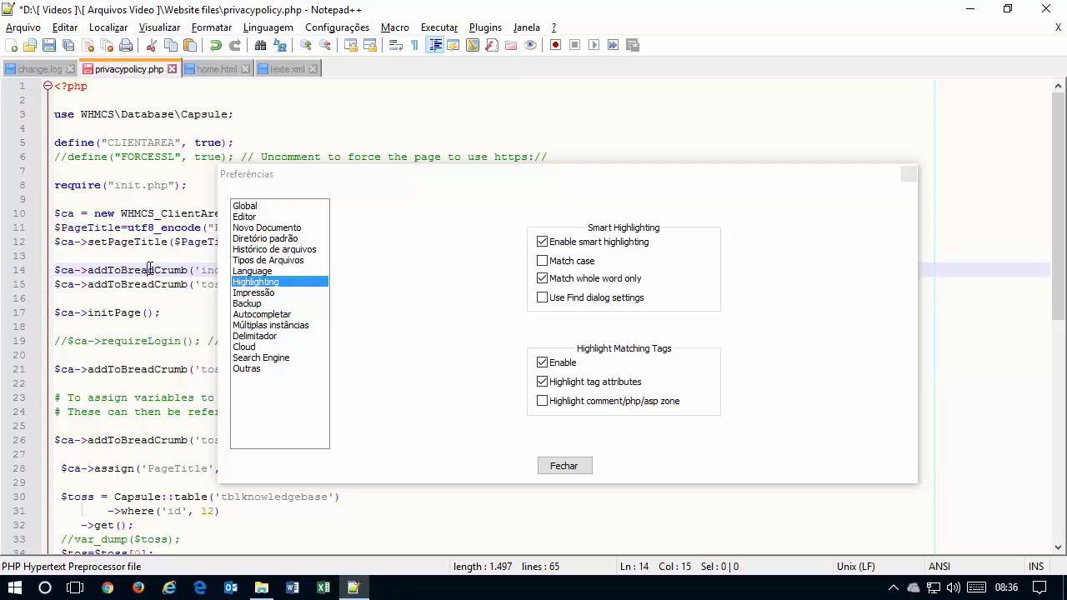
click(581, 248)
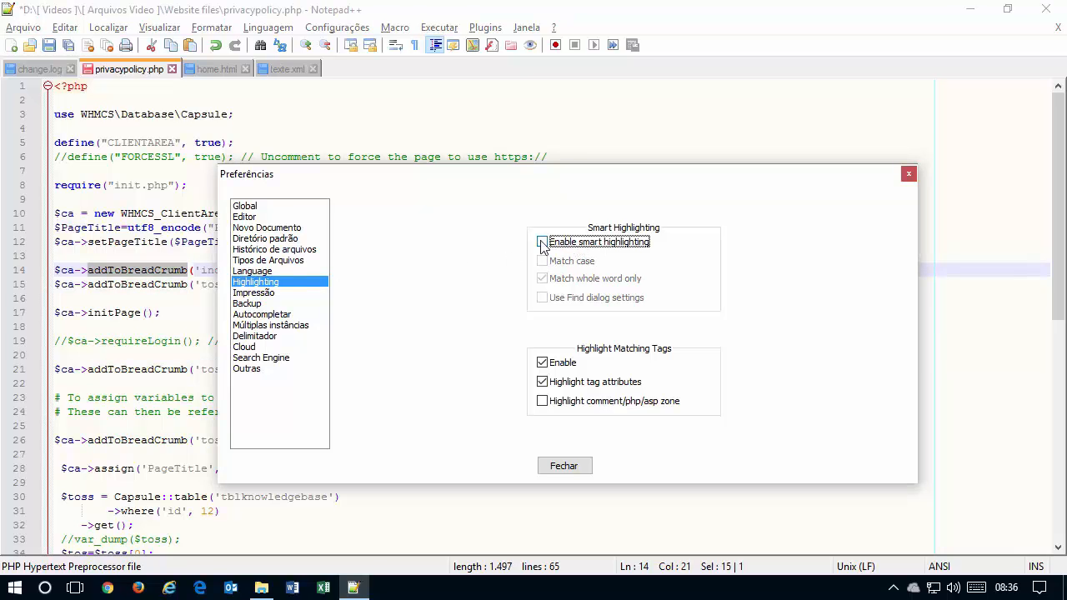
click(577, 244)
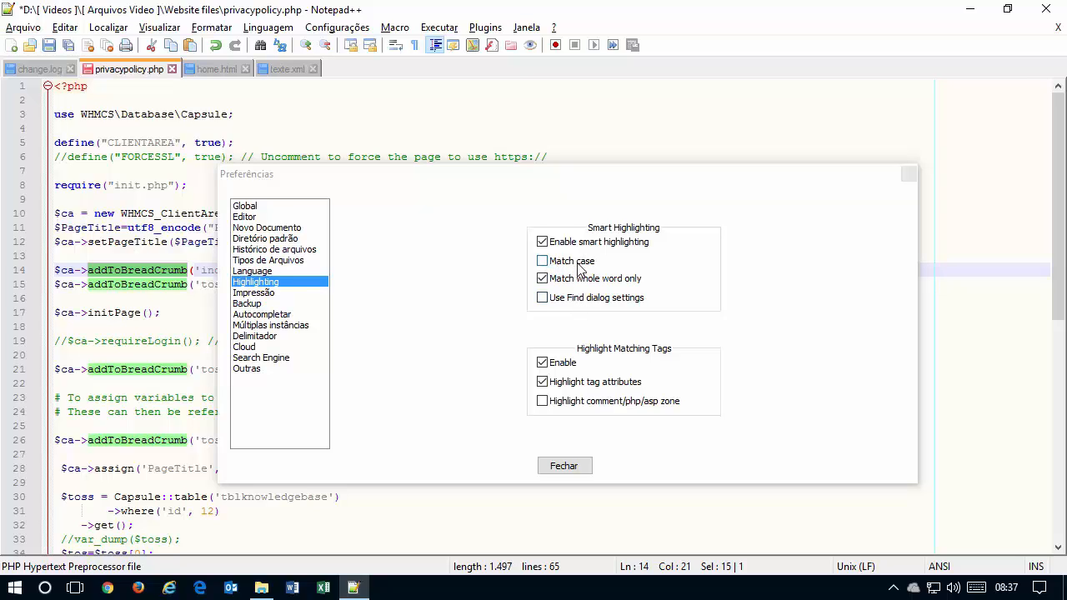
Enable Match case for smart highlighting and change the function name on line 15 to AddToBreadCrumb.
click(570, 264)
click(108, 284)
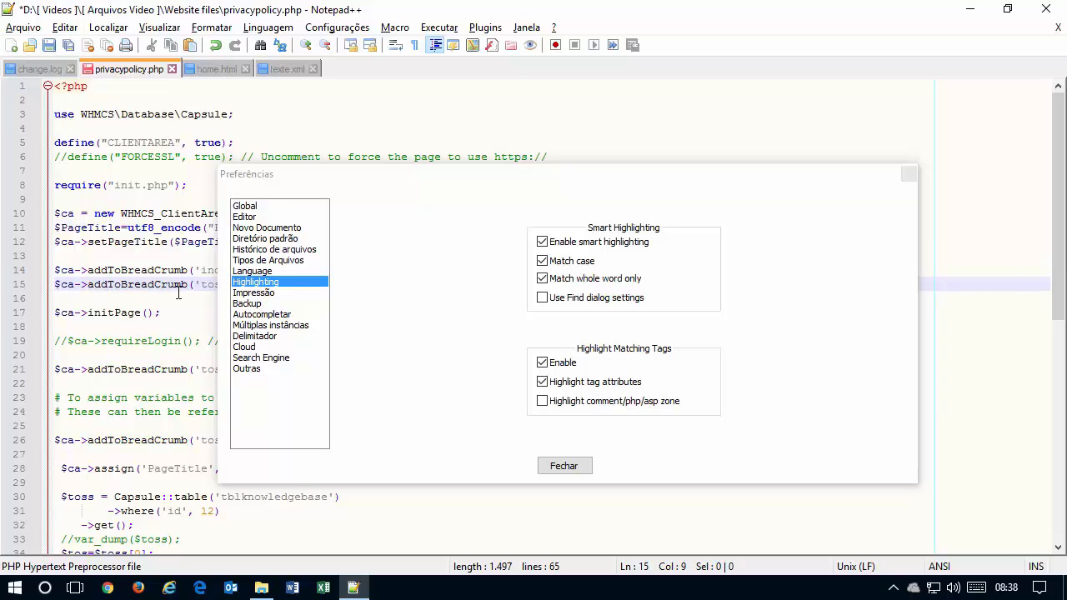
key(Delete)
text(A)
Change the function name on line 21 to addtoBreadCrumb with a lowercase t.
key(Down)
key(Down)
key(Down)
key(Down)
key(Down)
key(Down)
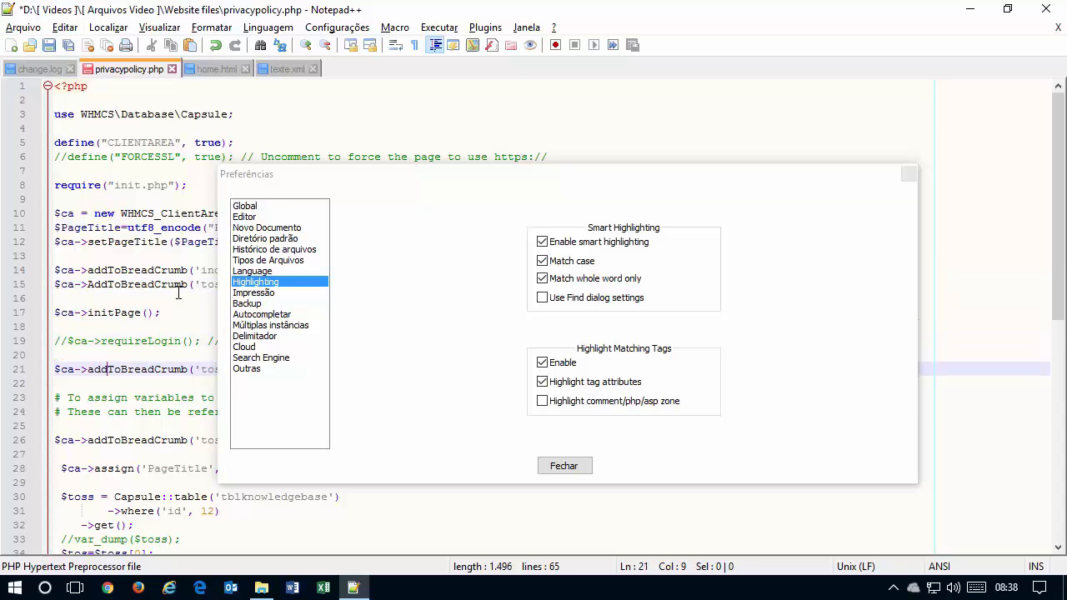
key(Delete)
text(t)
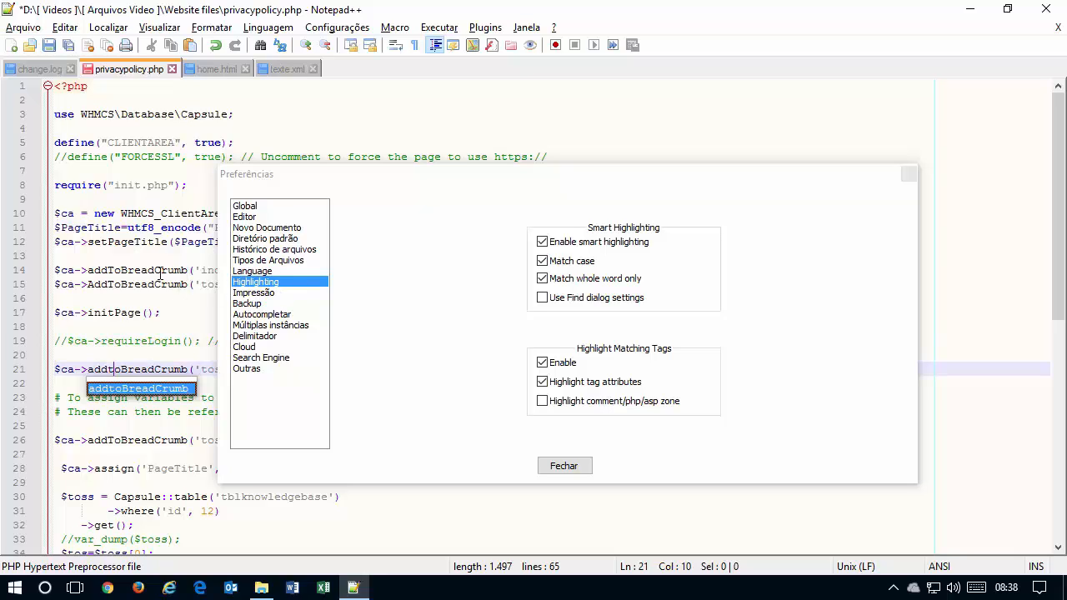
Select addToBreadCrumb on line 14 and compare the case-sensitive highlighting with the differently cased names on lines 15 and 21.
double_click(158, 272)
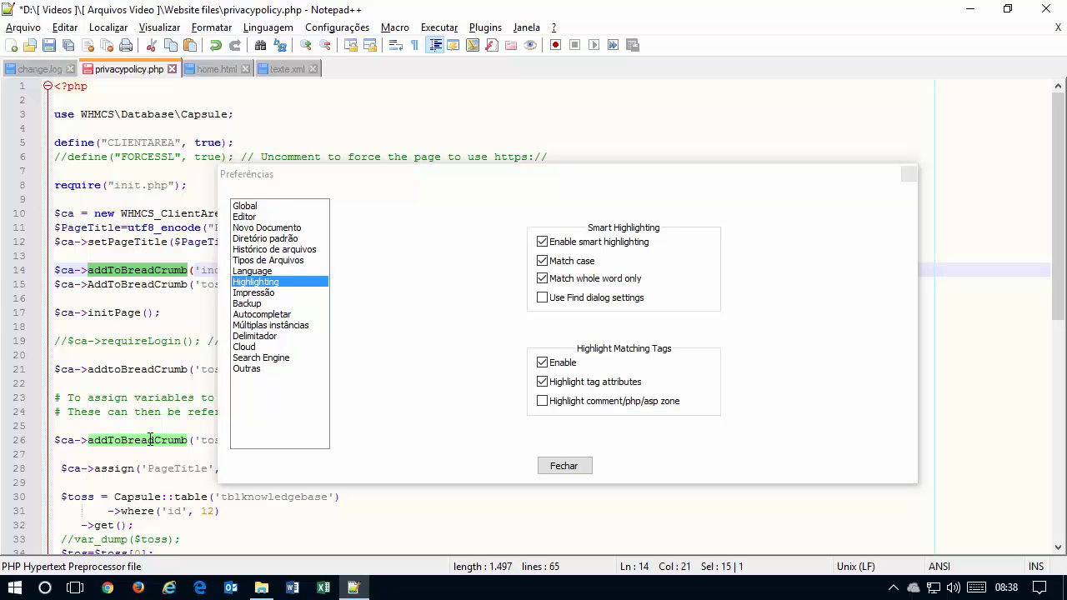
click(90, 285)
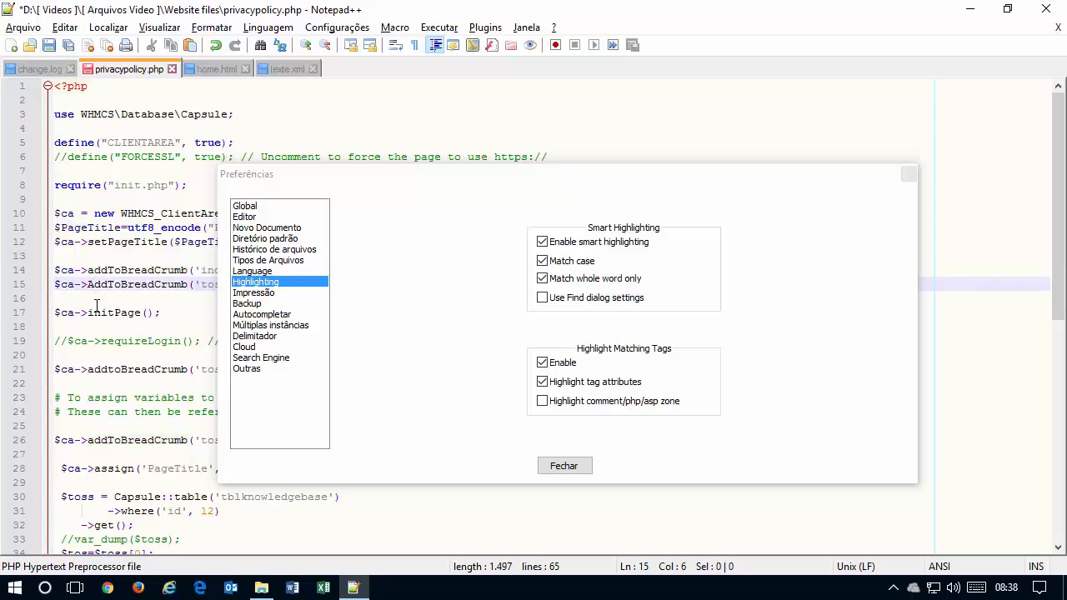
click(108, 370)
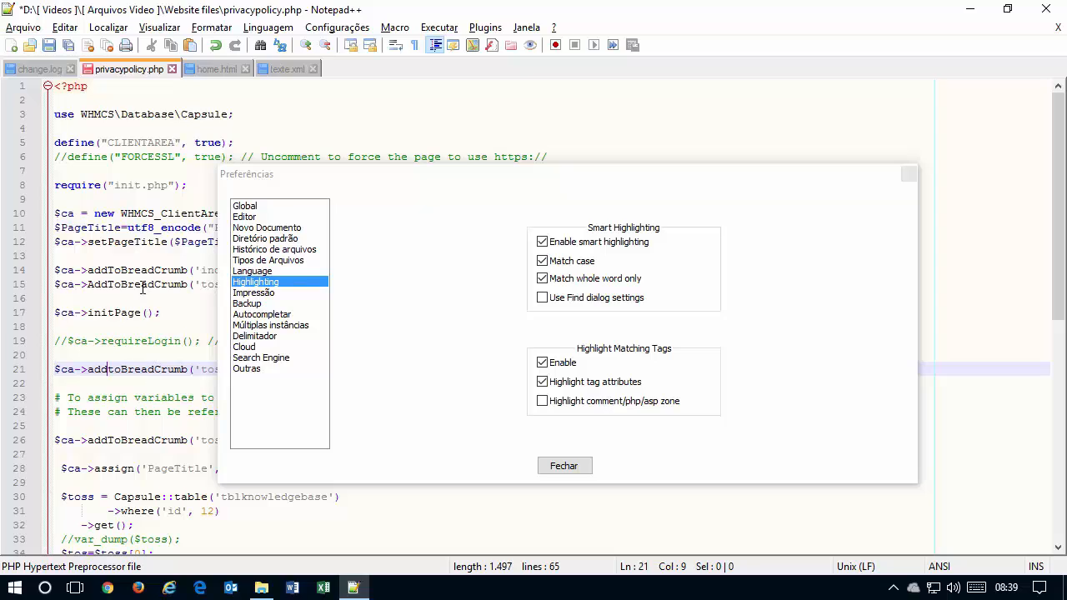
double_click(121, 270)
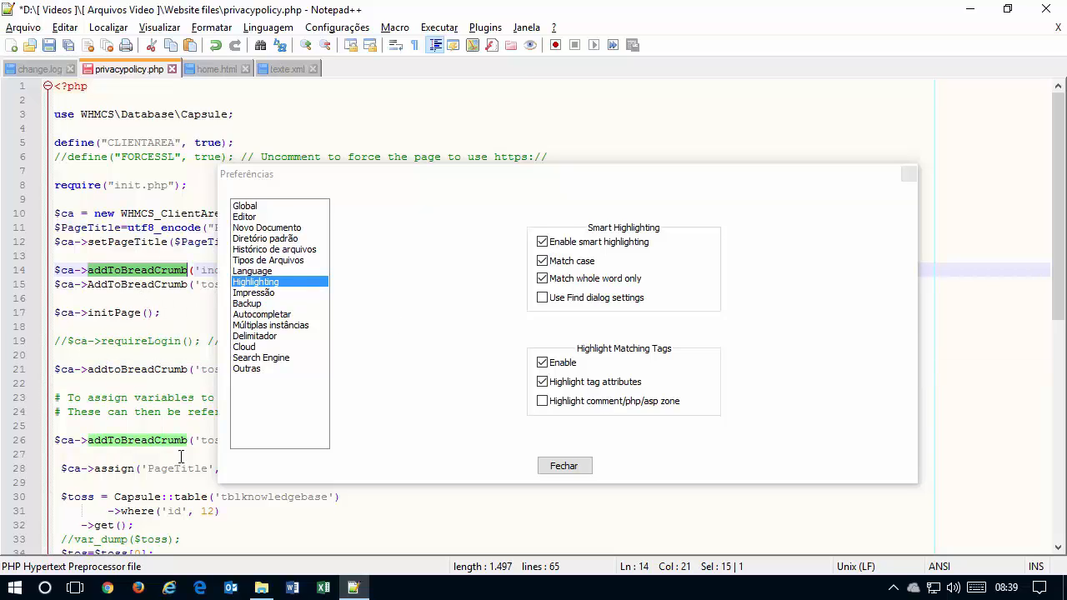
Disable Match case for smart highlighting and select only the BreadCrumb part of the function name on line 14.
click(572, 263)
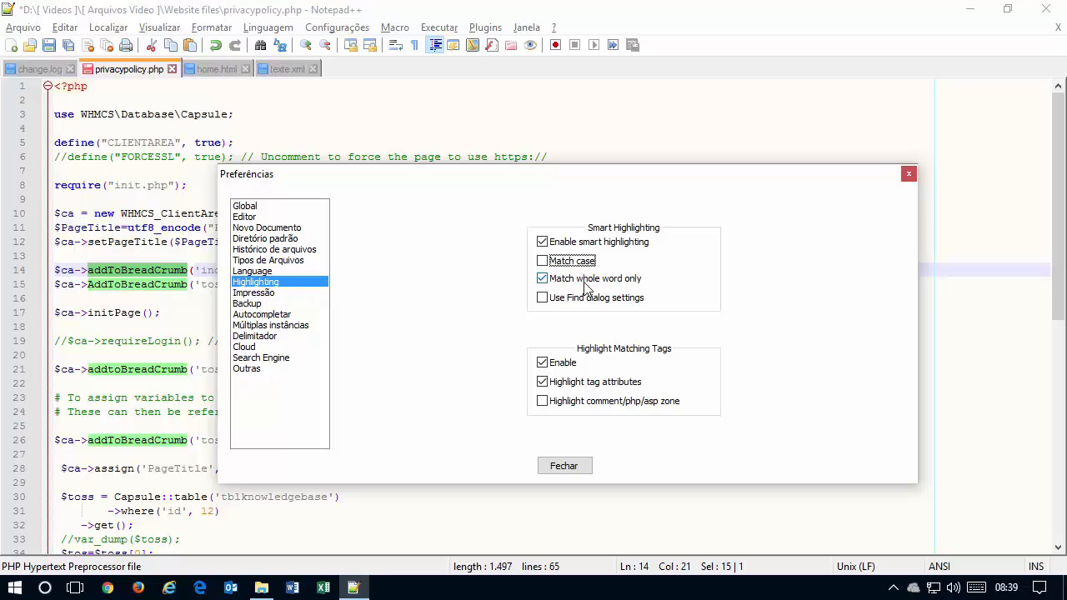
click(135, 269)
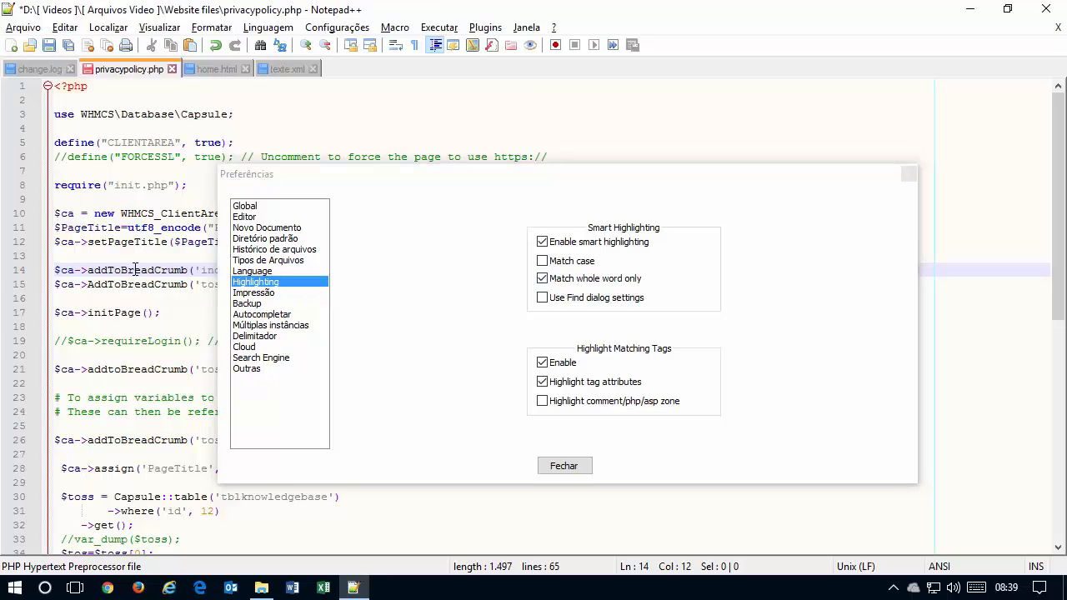
key(ctrl+shift+Right)
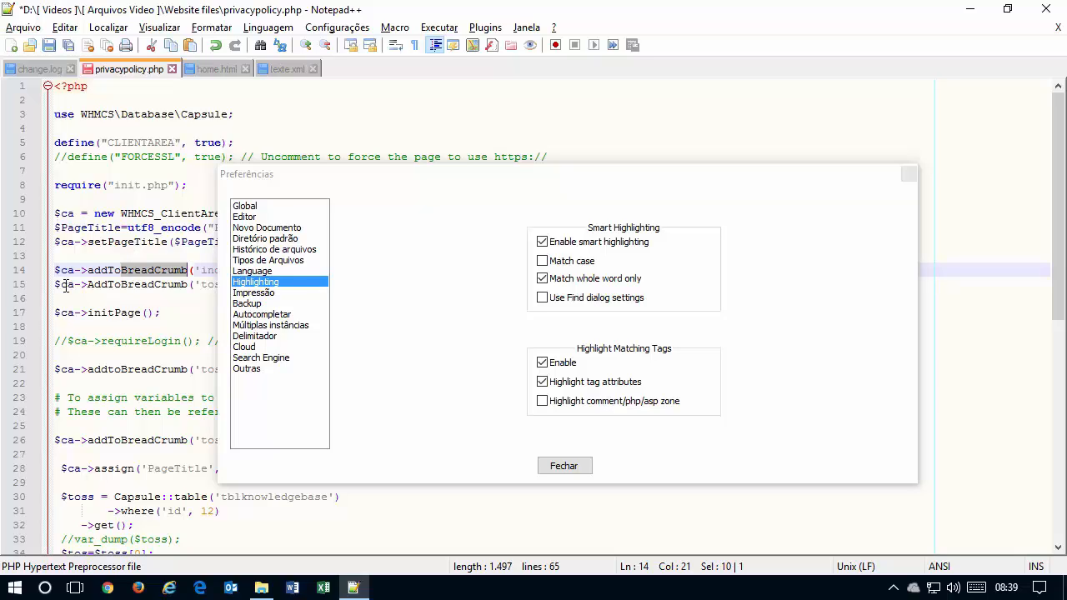
Insert a space before BreadCrumb in the function names on lines 14 and 21, testing the highlighting of BreadCrumb in between.
click(123, 270)
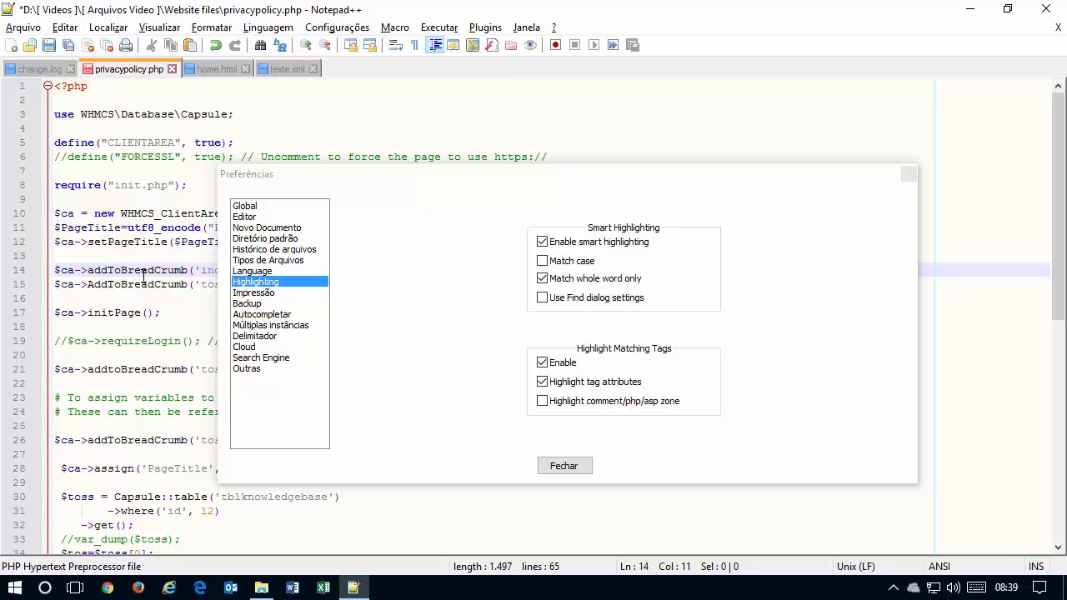
double_click(157, 270)
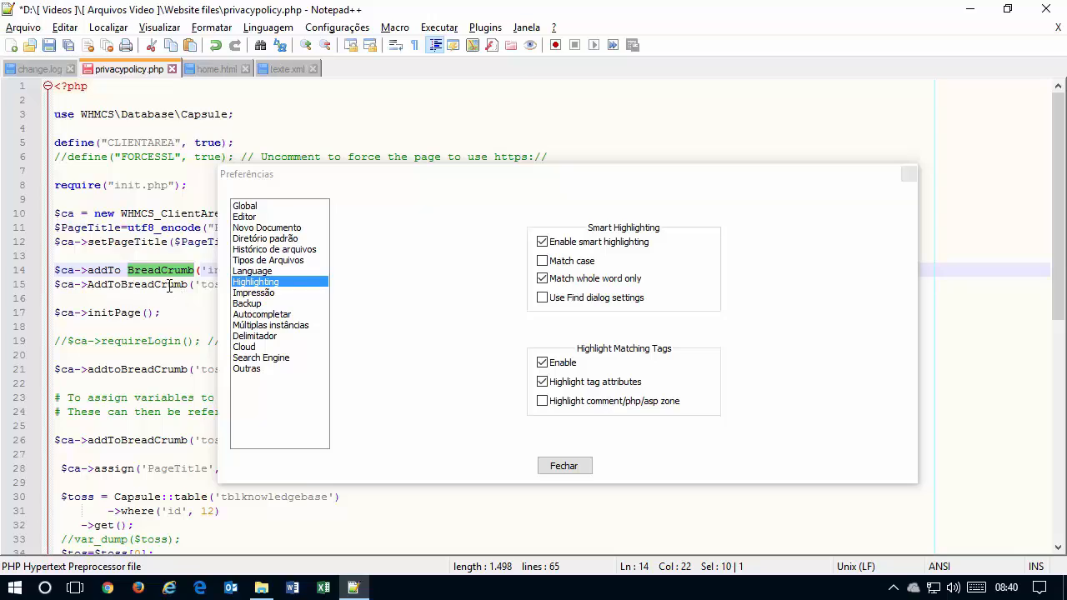
click(123, 375)
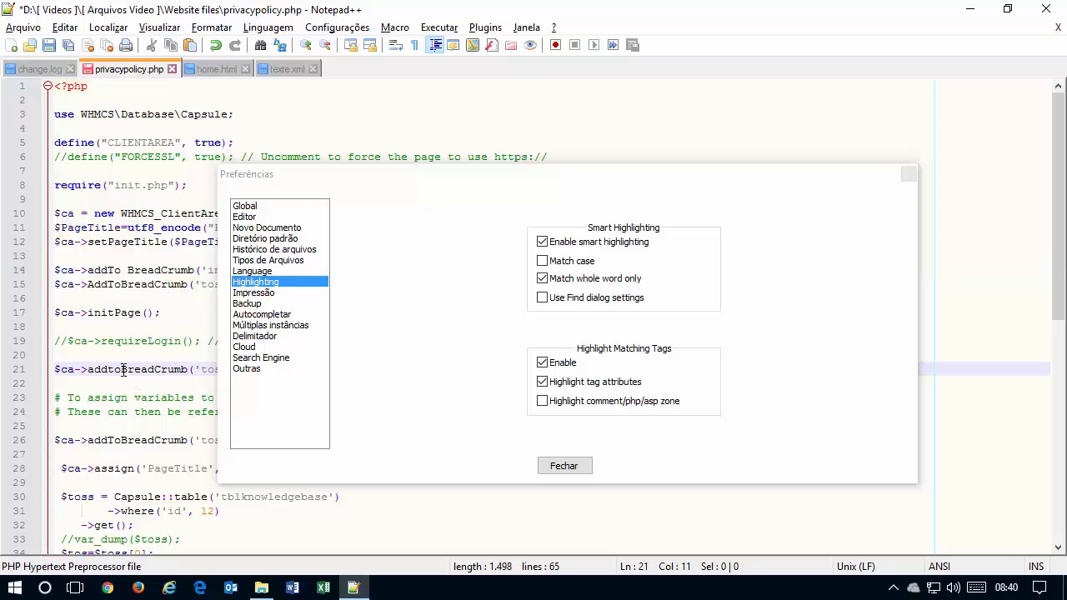
Select the separate word BreadCrumb on line 14 and switch Match whole word only off and on again.
double_click(163, 272)
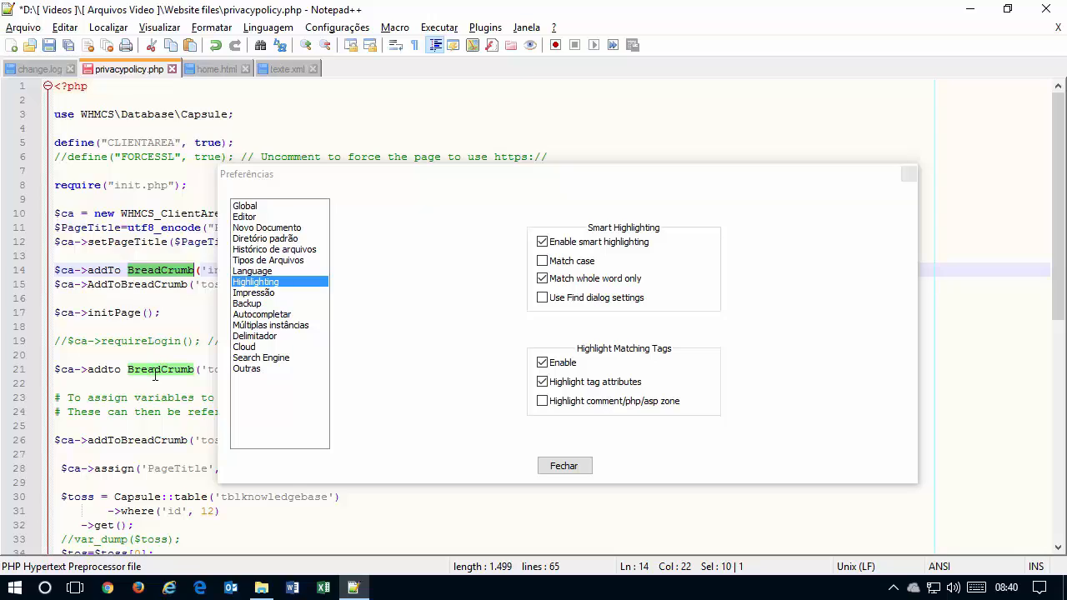
click(581, 284)
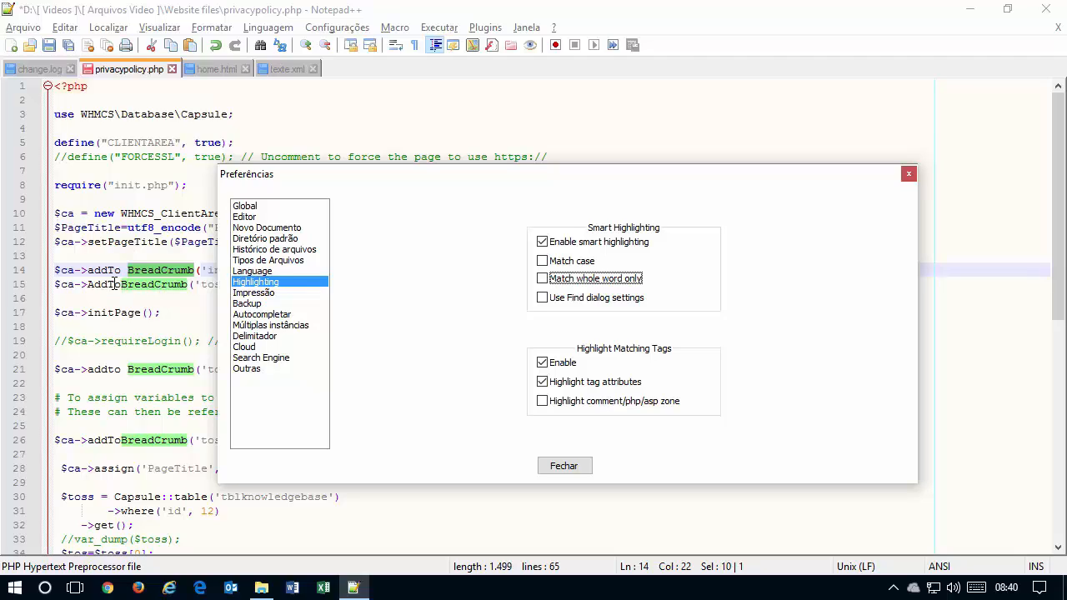
click(581, 284)
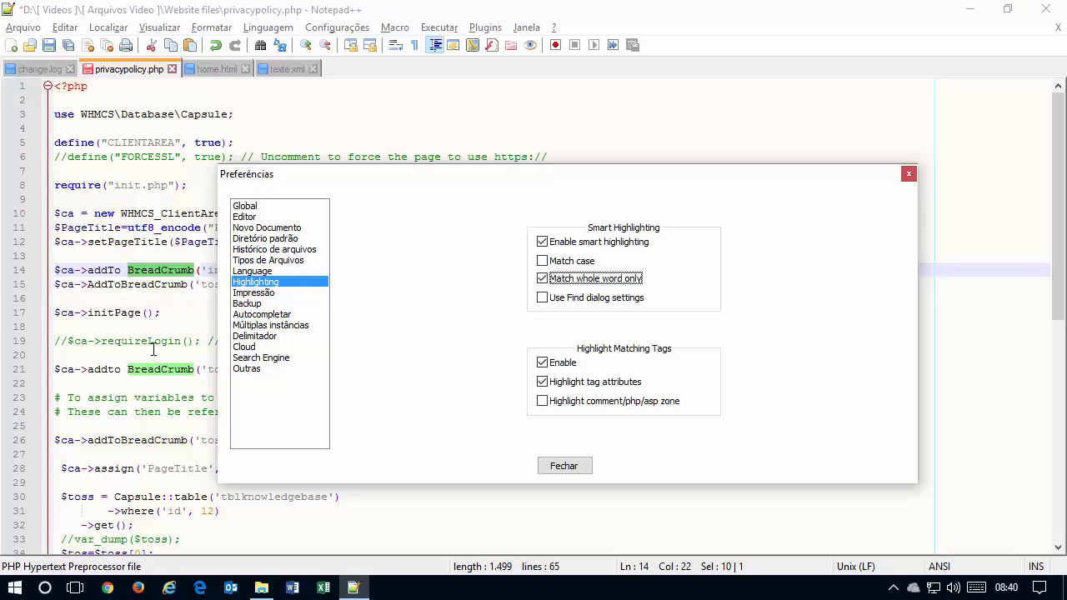
Remove the space before BreadCrumb from the function names on lines 14 and 21.
click(126, 268)
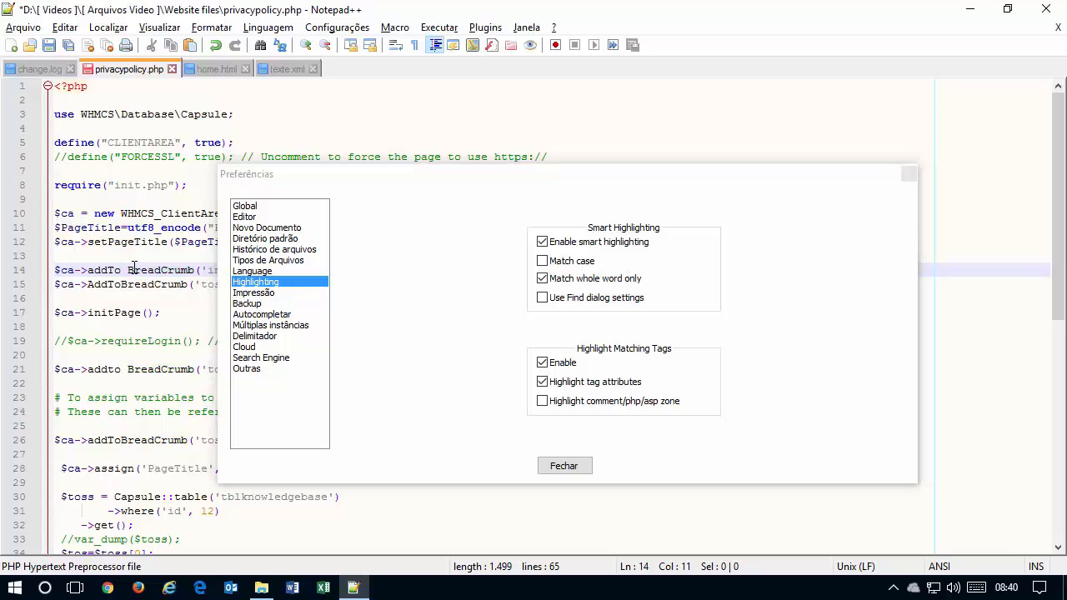
key(Delete)
key(Down)
key(Down)
key(Down)
key(Down)
key(Down)
key(Down)
key(Down)
key(Delete)
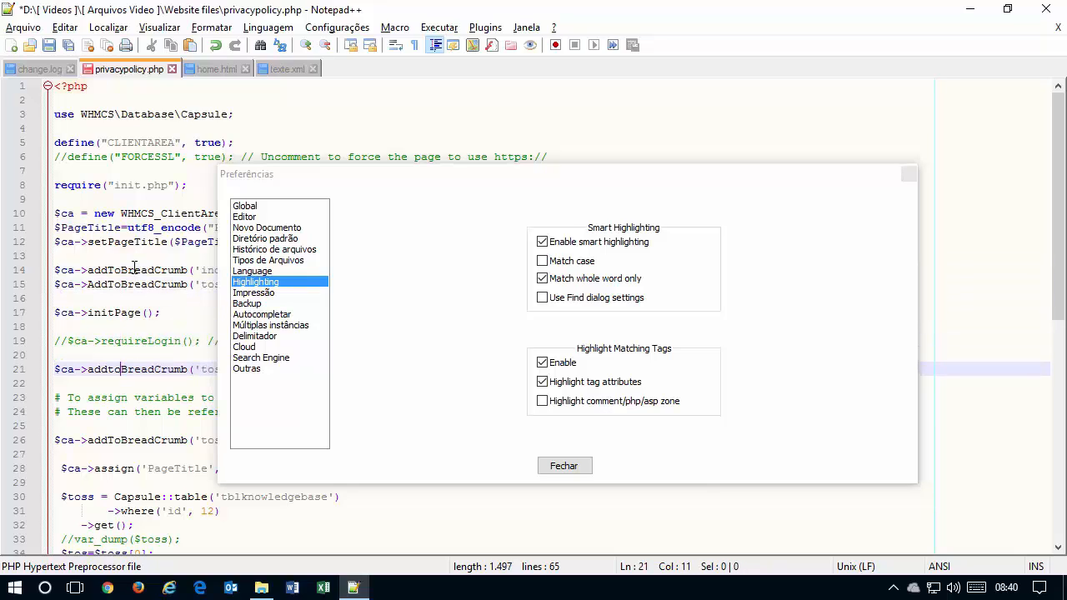
Rename the function on line 21 to deleteToBreadCrumb, with a capital T.
key(BackSpace)
text(T)
key(Left)
key(shift+Left)
key(shift+Left)
key(shift+Left)
text(delete)
Rename the function on line 15 to editToBreadCrumb and highlight the whole-word matches of addToBreadCrumb from line 14.
key(Up)
key(Up)
key(Up)
key(Up)
key(Up)
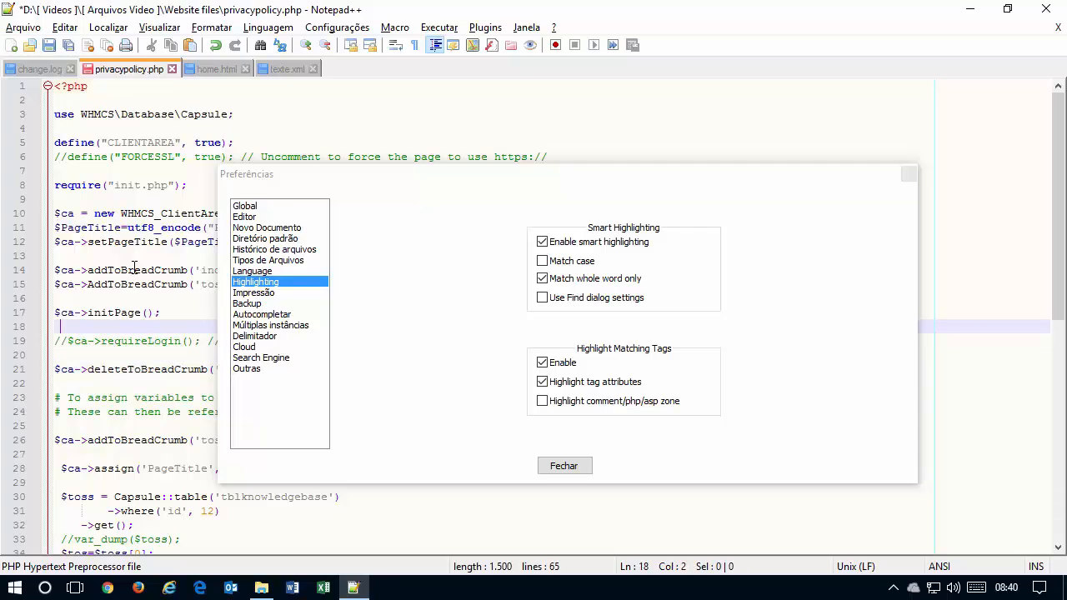
key(Up)
key(Left)
key(Left)
key(Left)
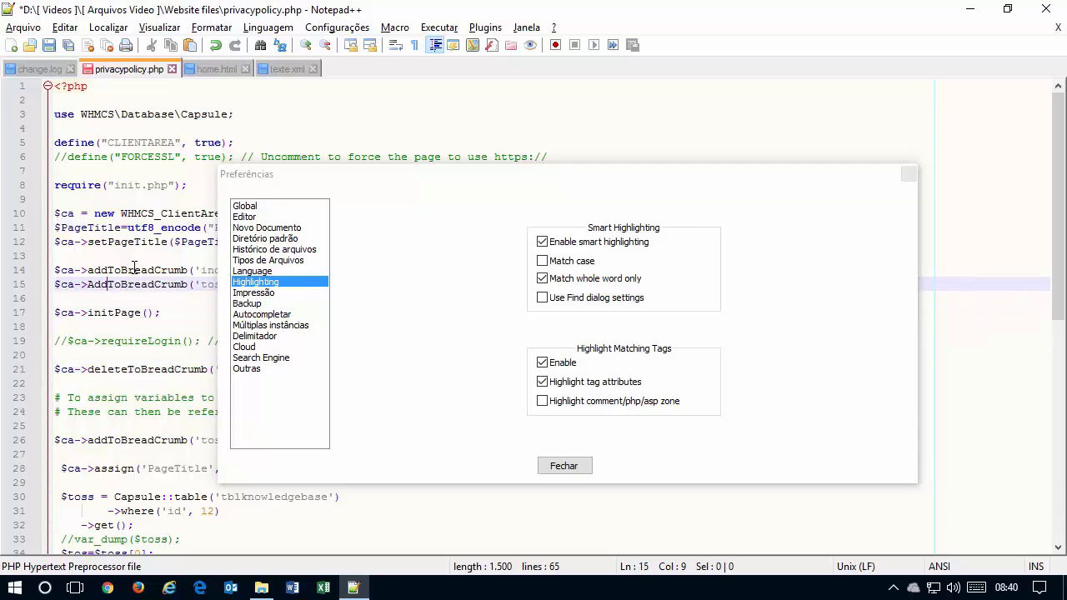
key(BackSpace)
key(BackSpace)
key(BackSpace)
text(edit)
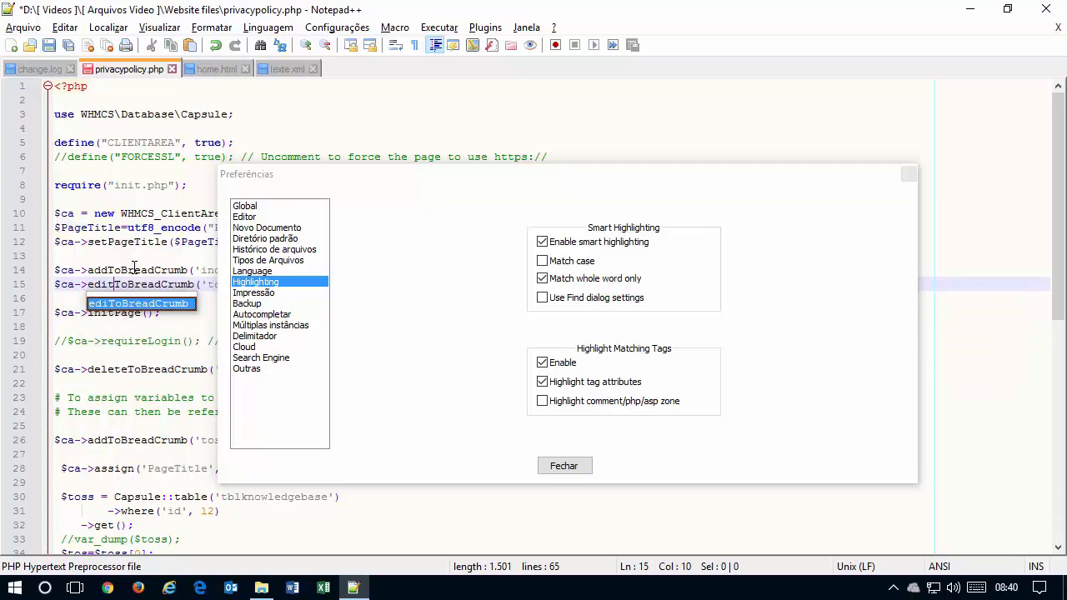
double_click(142, 270)
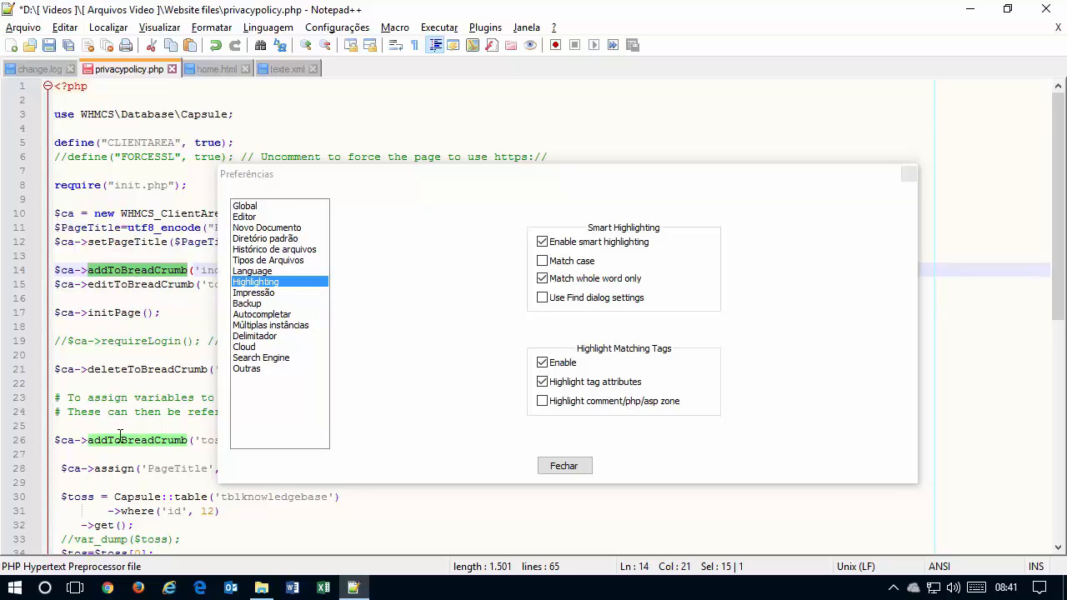
Select only the ToBreadCrumb part of addToBreadCrumb on line 14 and compare its highlighting while toggling Match whole word only.
click(106, 270)
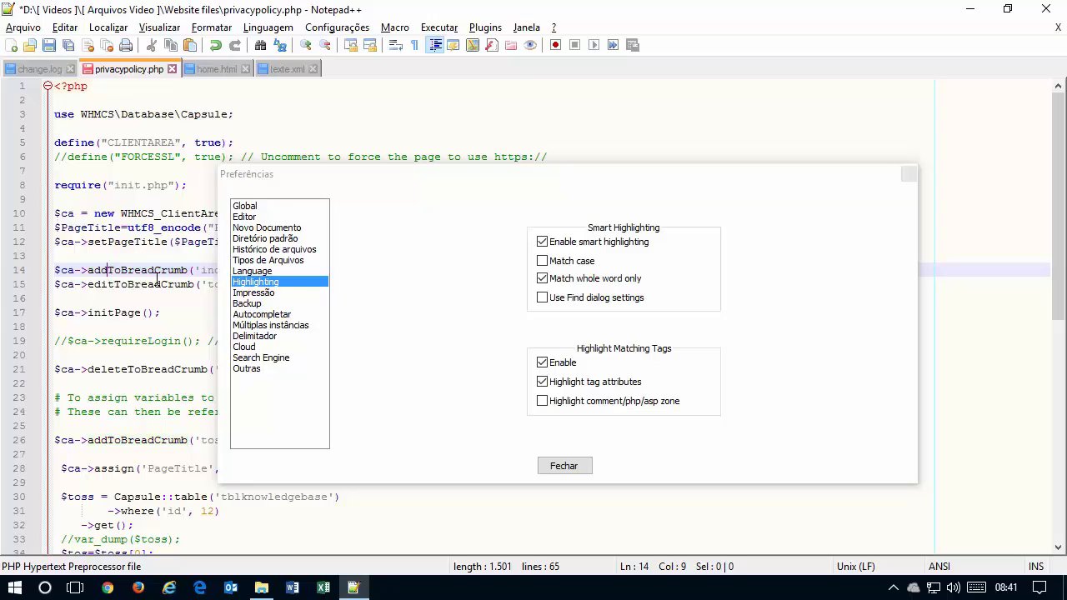
key(ctrl+shift+Right)
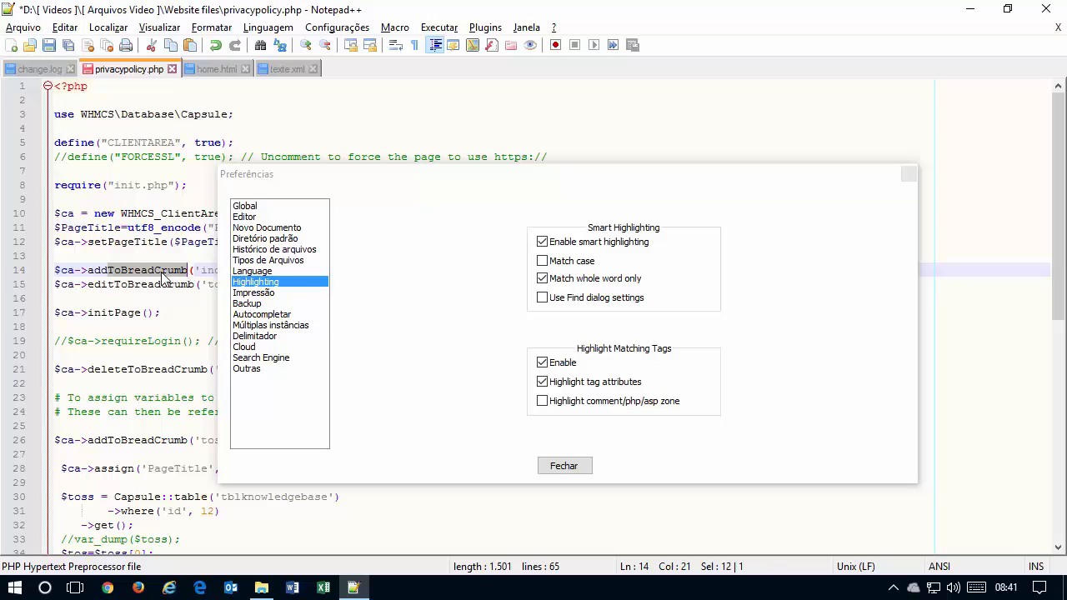
click(573, 284)
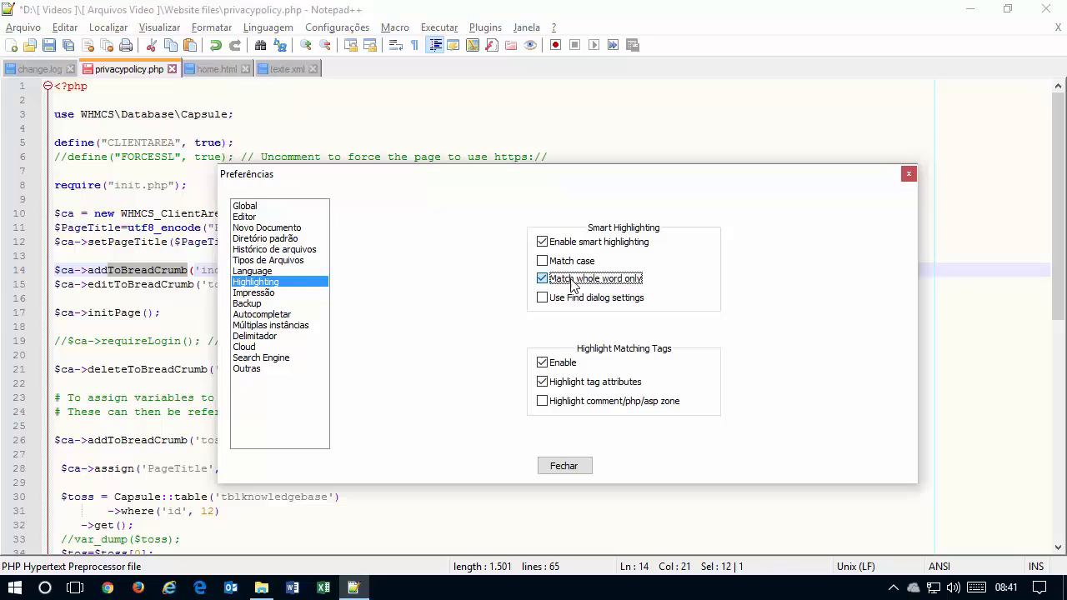
click(137, 271)
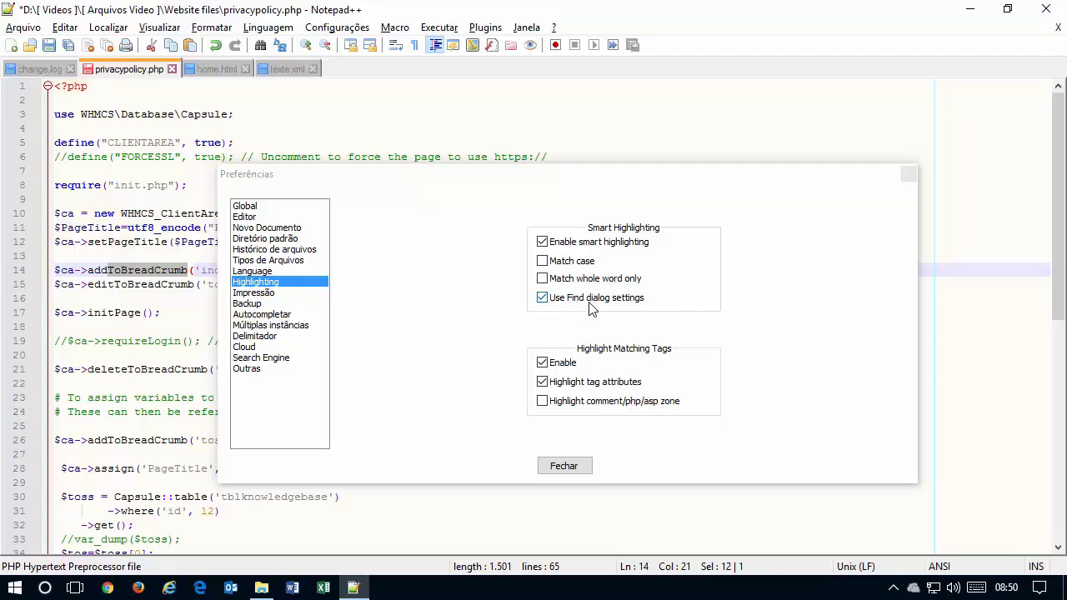
Open the Find dialog beside the preferences, compare its search options with the smart highlighting options, and close it.
click(113, 30)
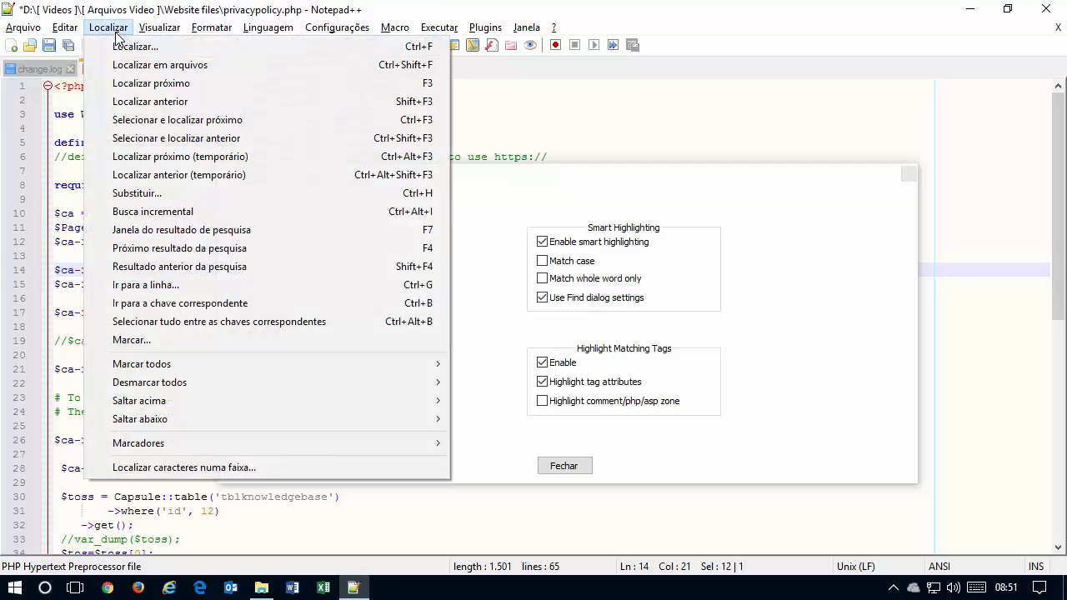
click(119, 46)
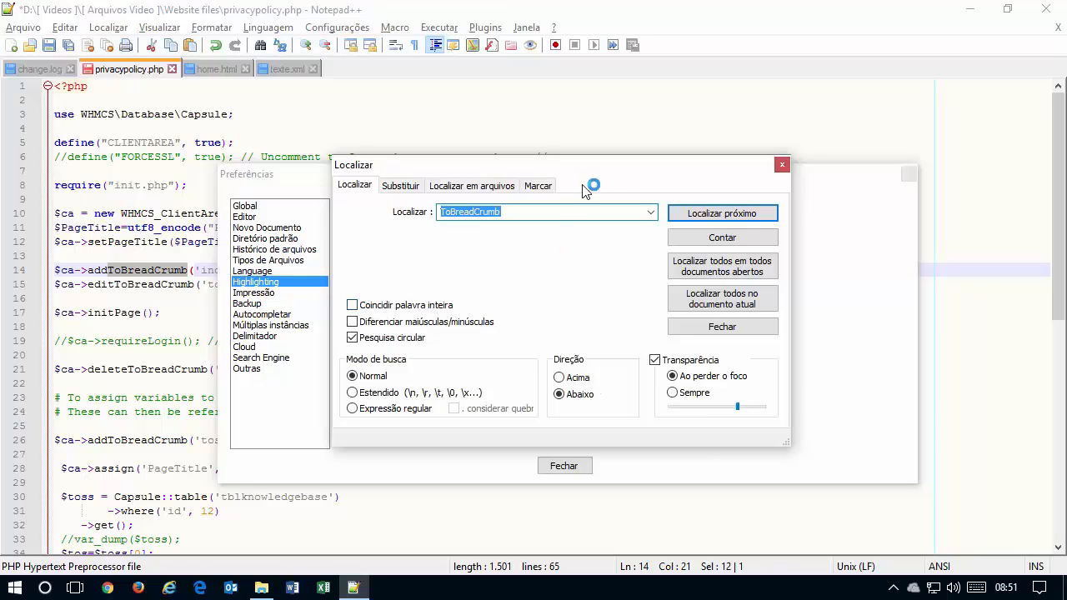
drag(631, 172, 364, 166)
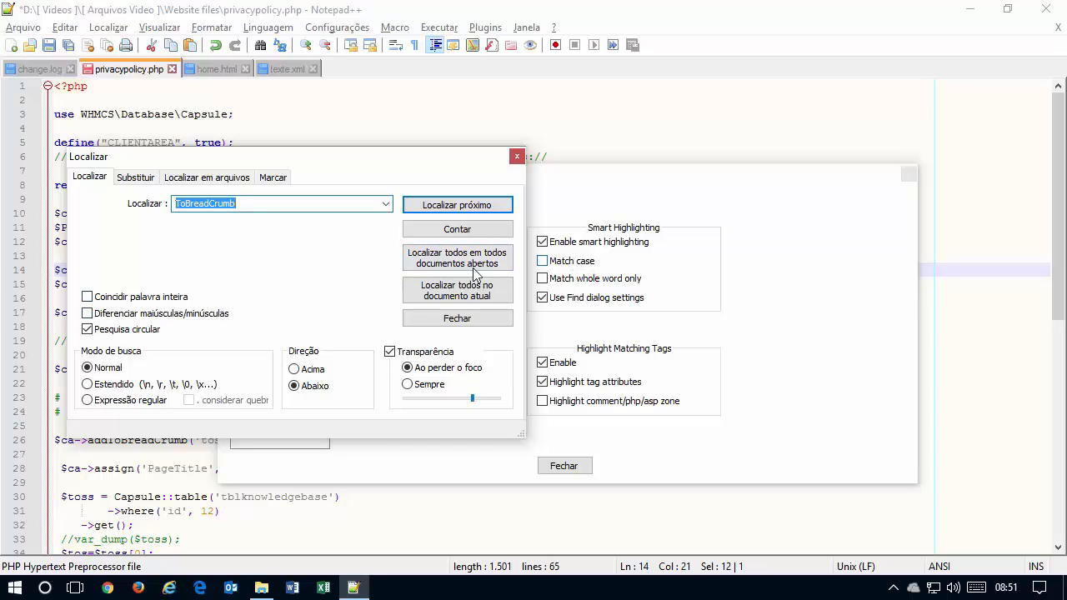
click(517, 158)
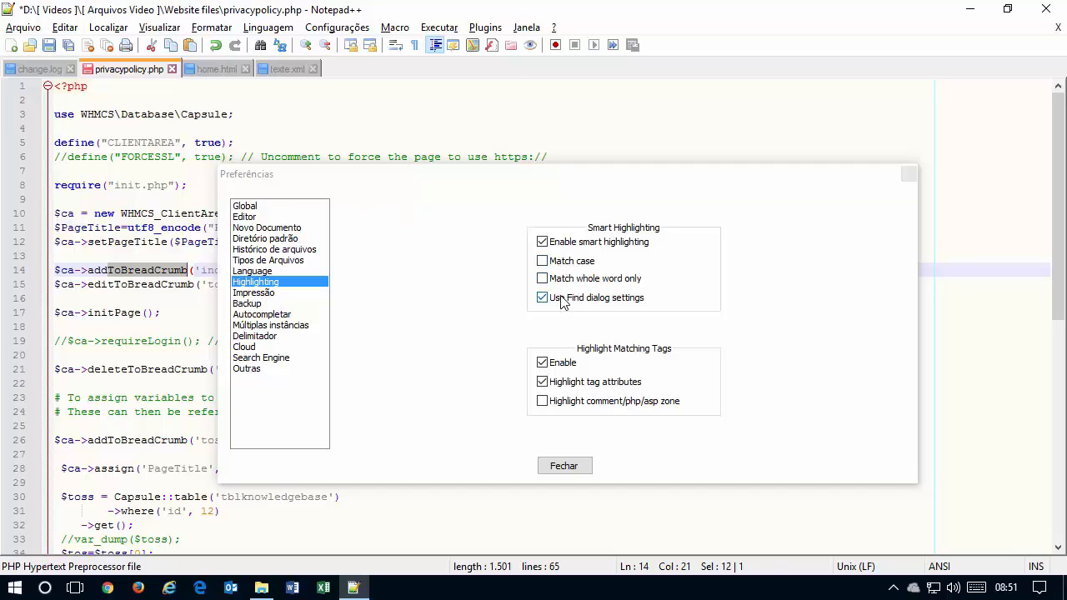
click(107, 32)
click(124, 47)
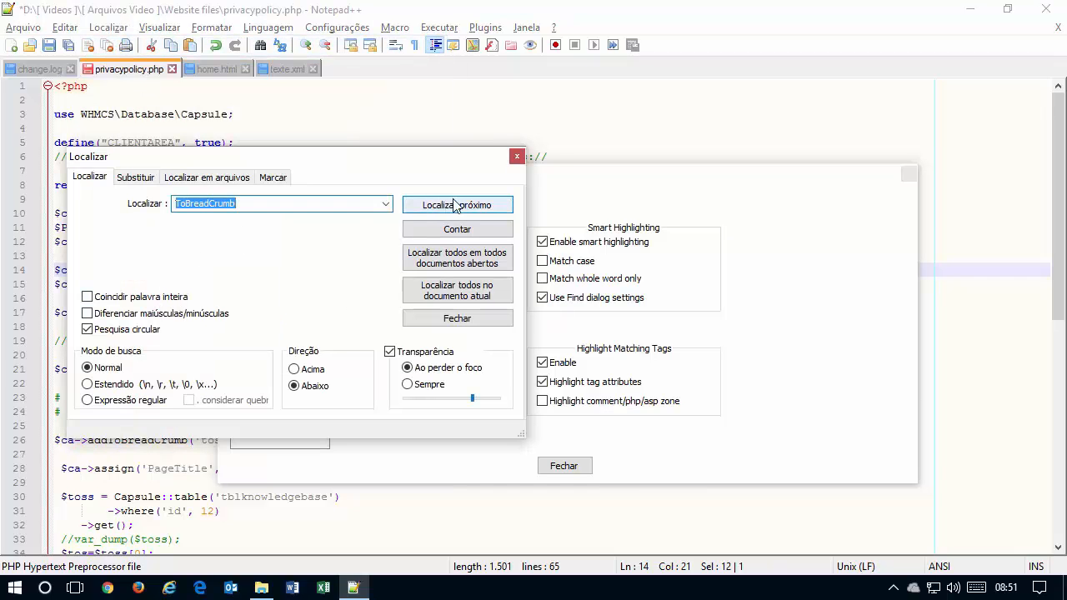
click(517, 155)
Turn off Use Find dialog settings and turn on Match whole word only for smart highlighting.
click(602, 298)
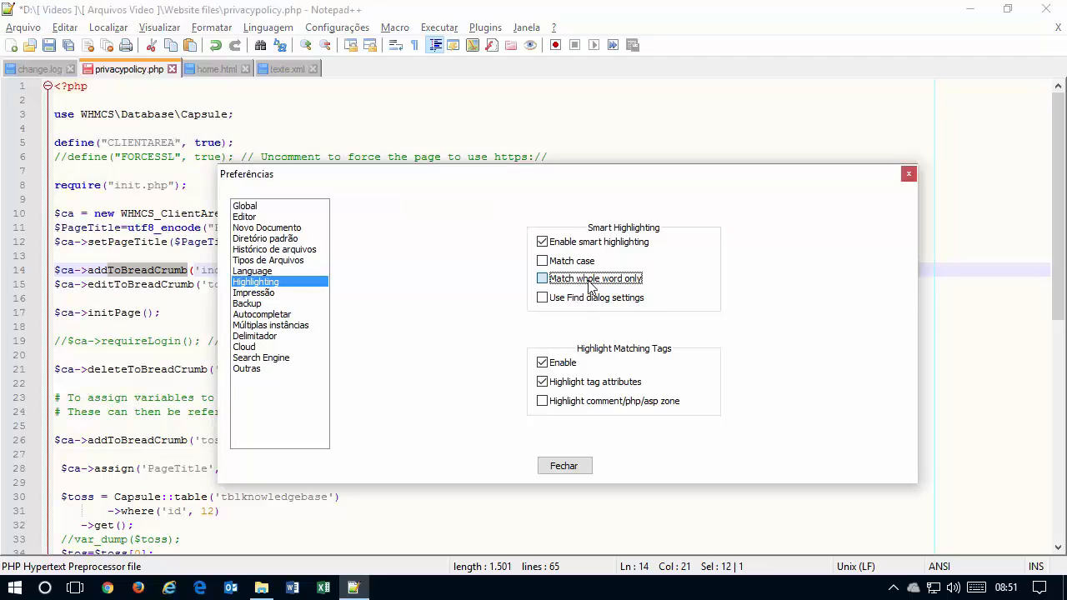
click(589, 281)
Switch to home.html and examine how the matching table, tbody and p tags on lines 14, 15 and 17 are highlighted.
click(217, 70)
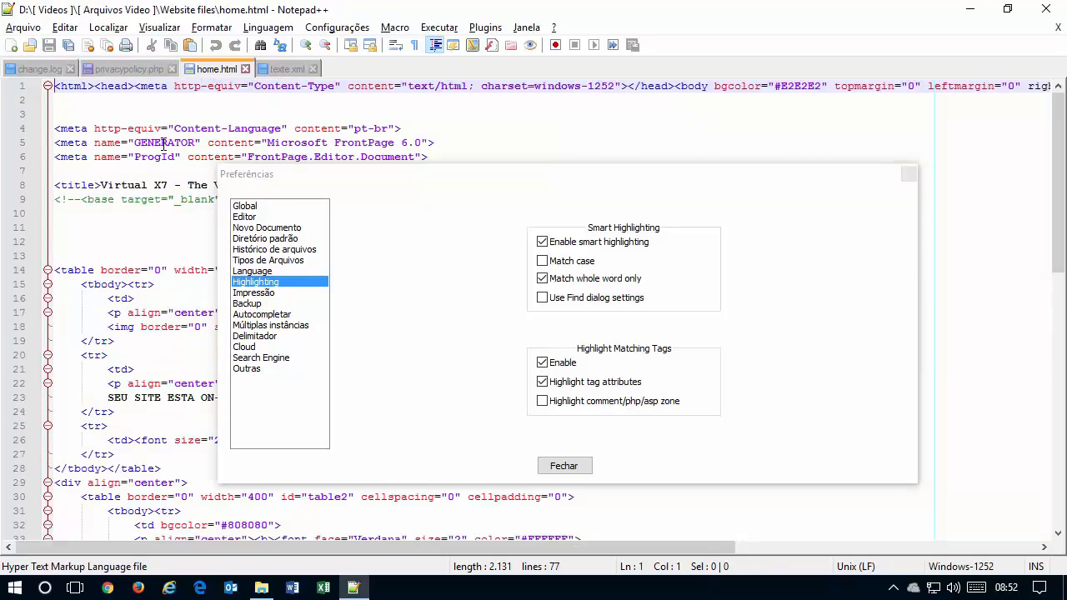
click(75, 269)
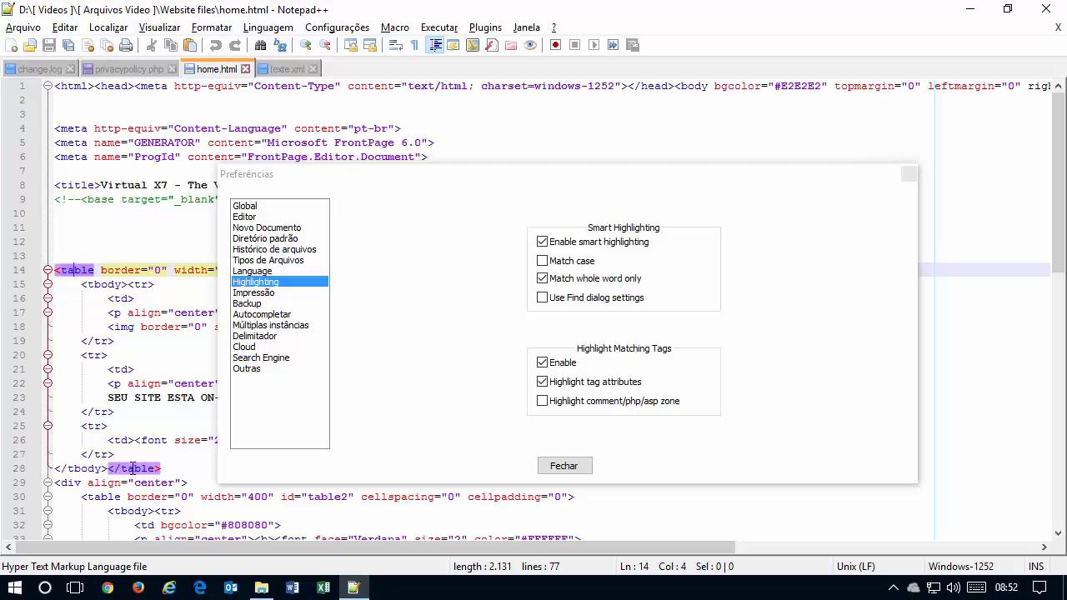
click(106, 284)
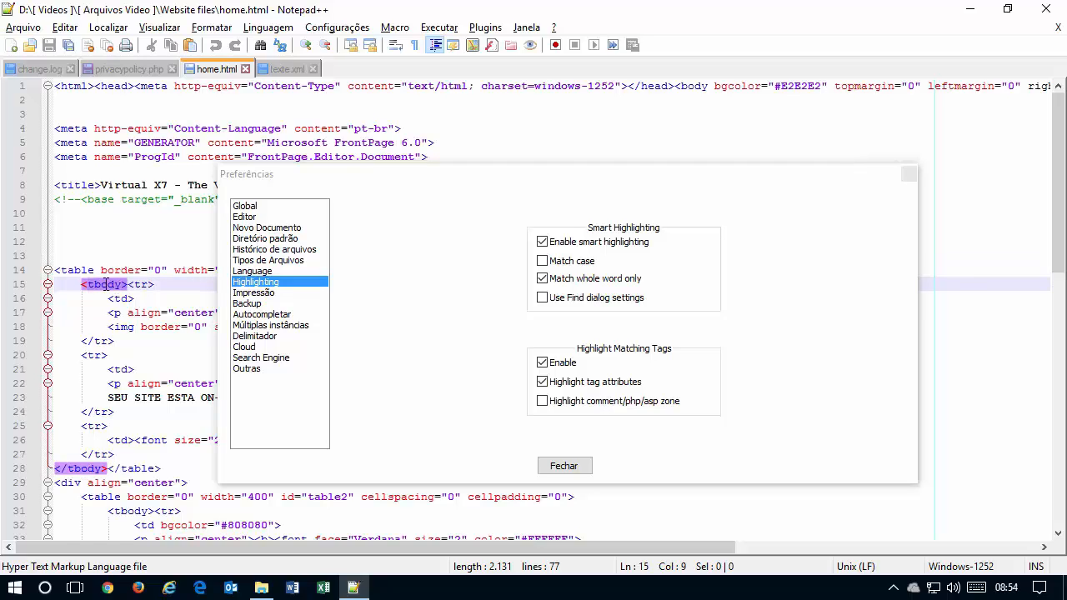
click(87, 467)
drag(323, 178, 327, 345)
click(81, 272)
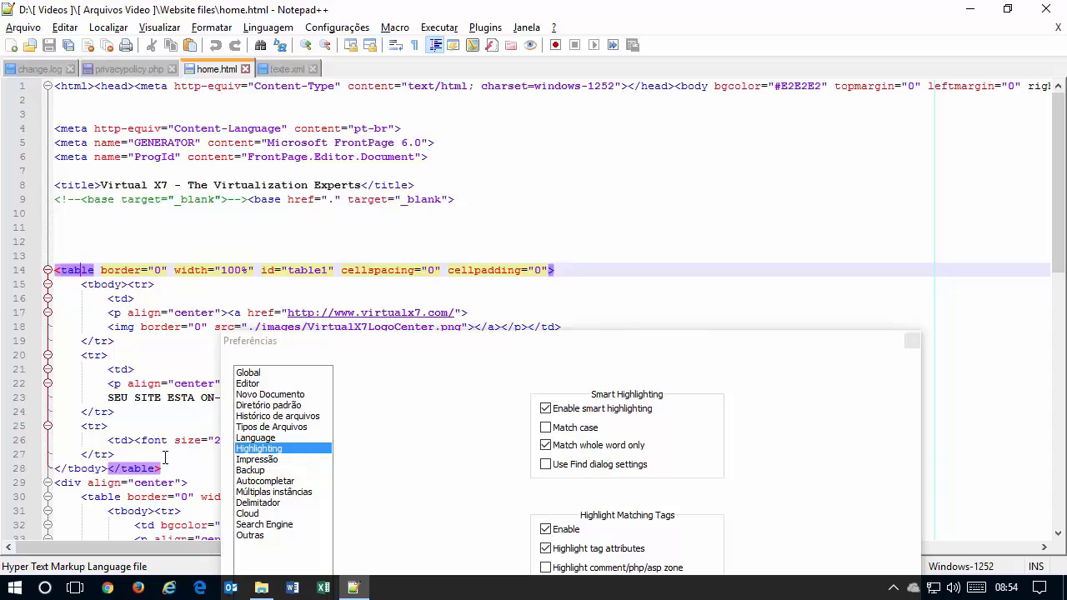
click(116, 314)
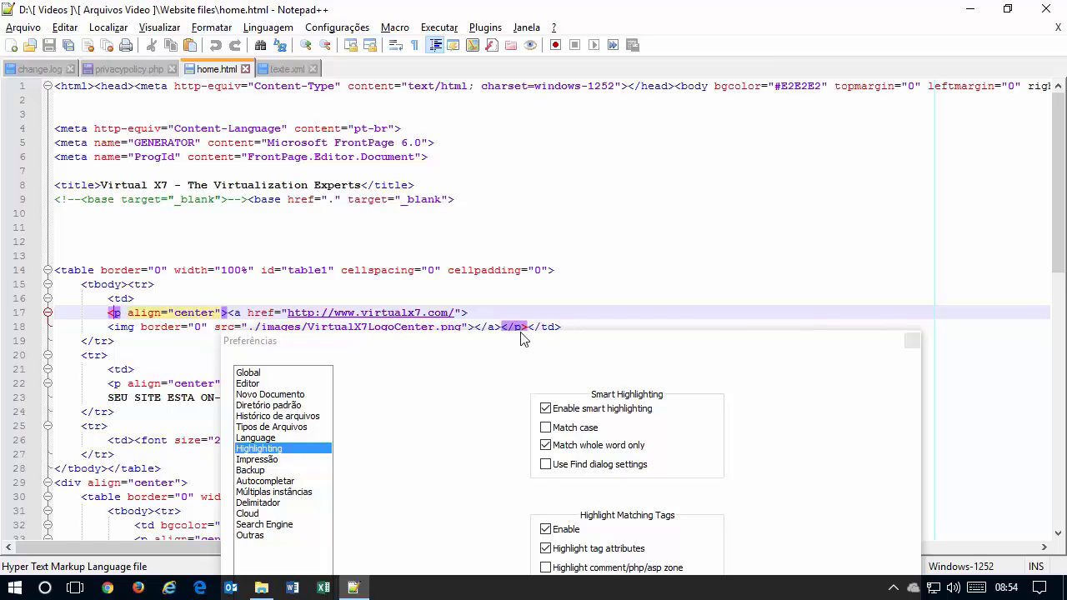
Disable matching tag highlighting, check the table and tbody tags on lines 14 and 15, and enable it again.
drag(528, 343, 520, 166)
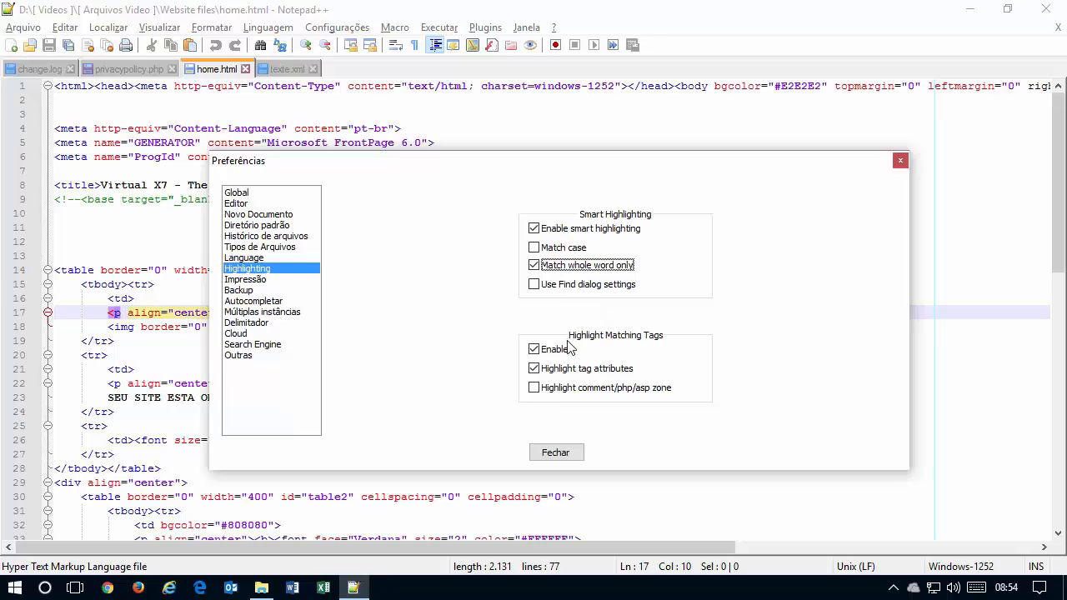
click(535, 350)
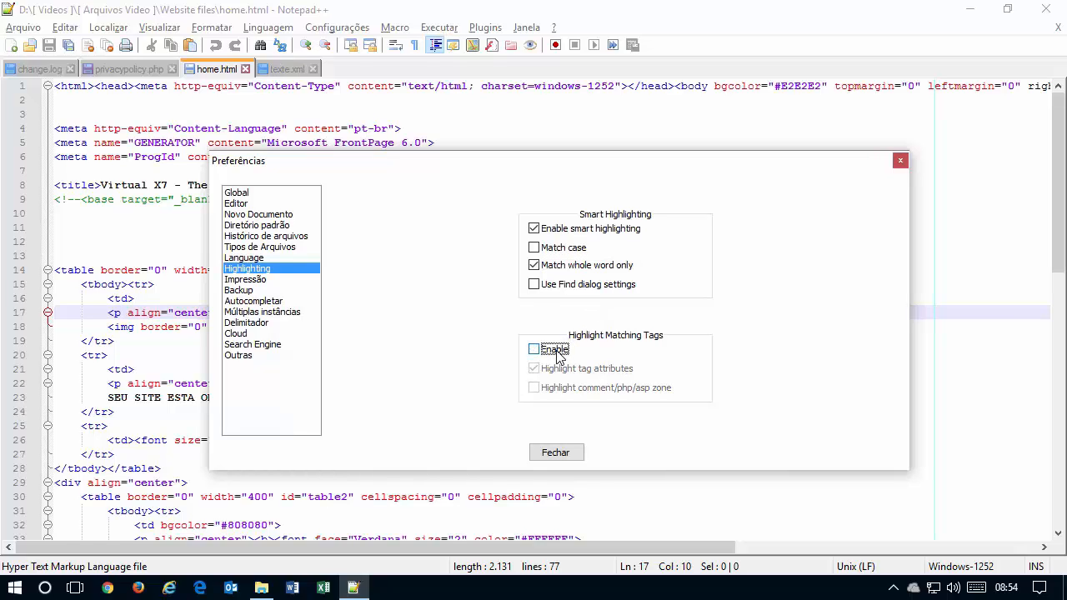
click(75, 269)
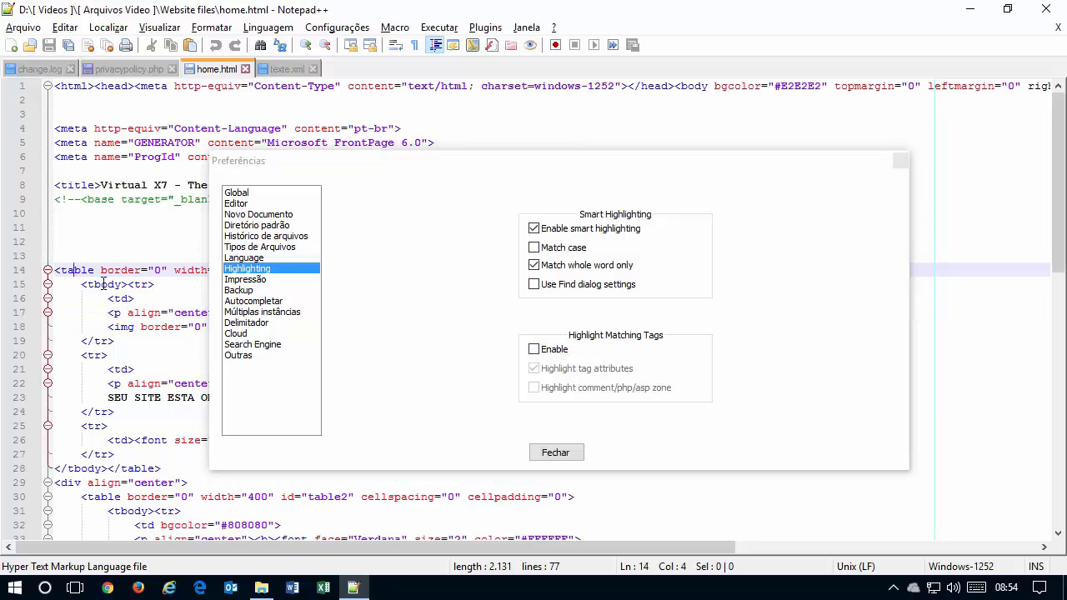
click(115, 286)
click(534, 350)
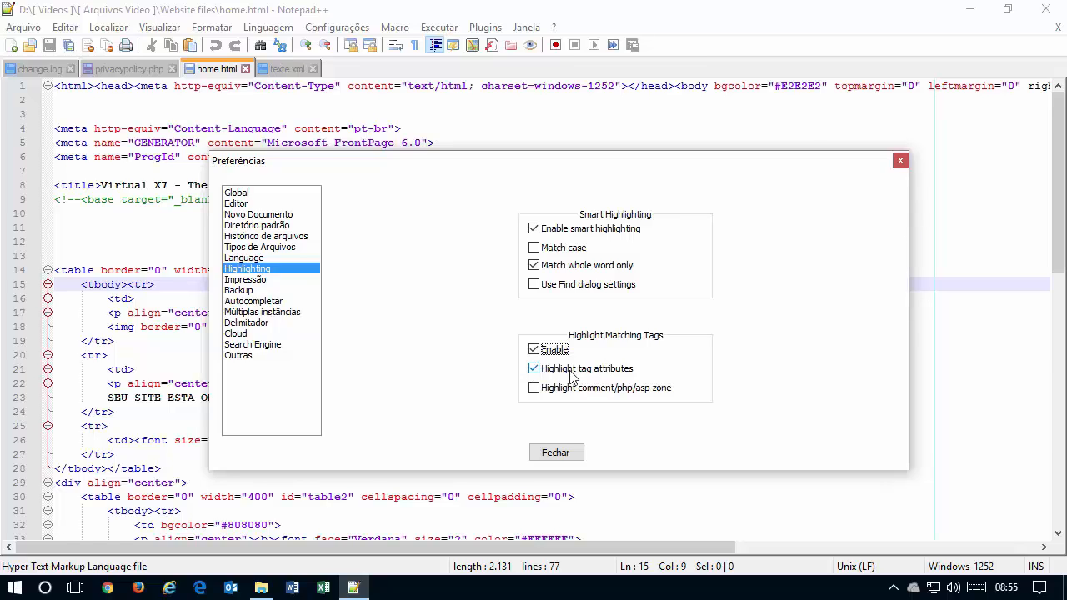
Toggle Highlight tag attributes and compare the highlighting of the table tag on line 14 with and without its attributes.
click(571, 374)
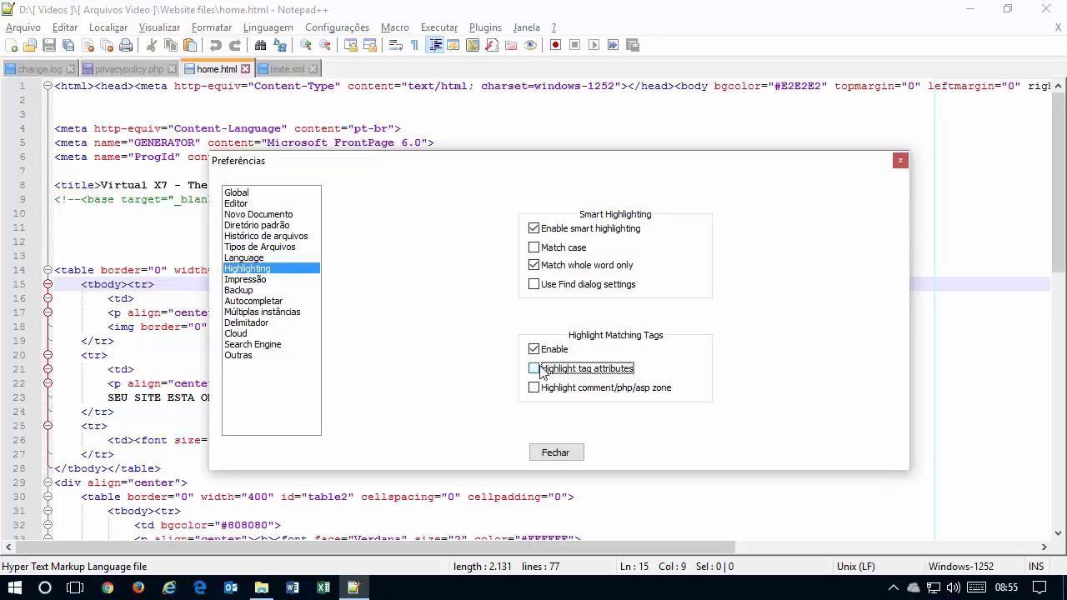
click(77, 269)
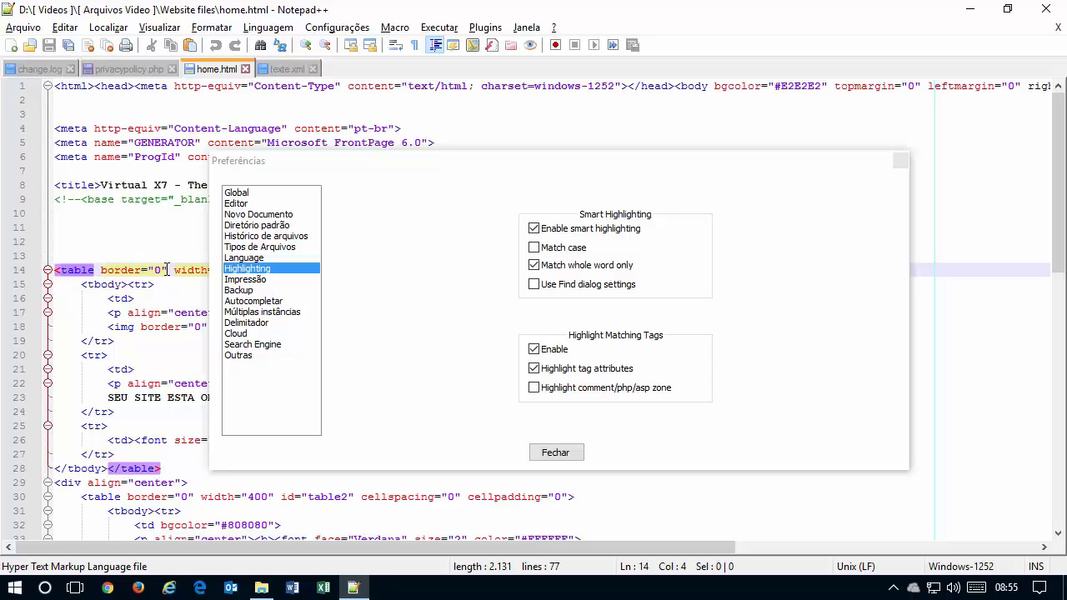
click(583, 371)
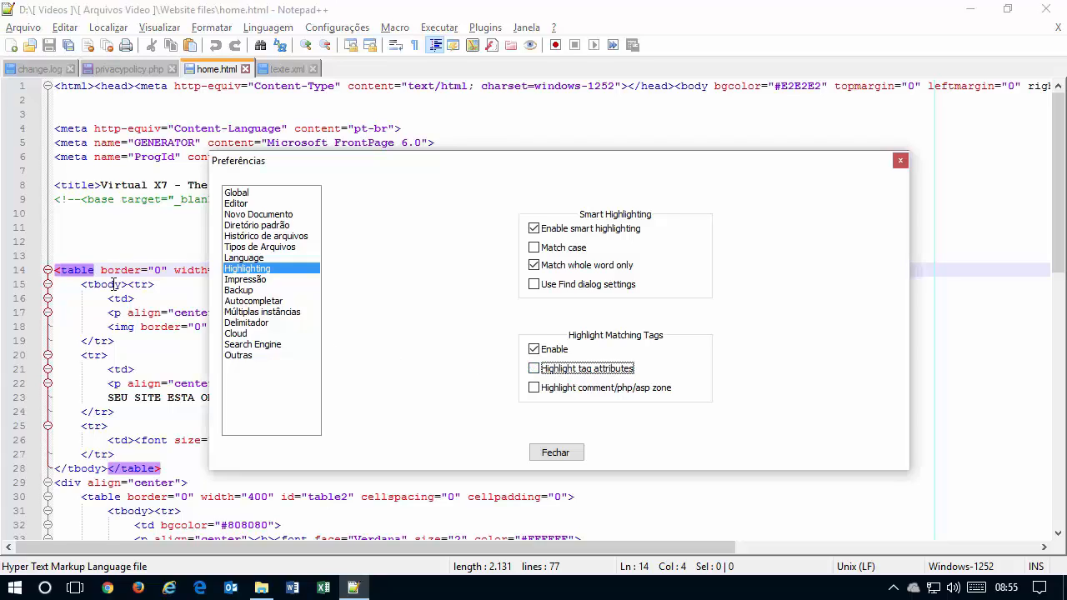
click(87, 269)
click(163, 468)
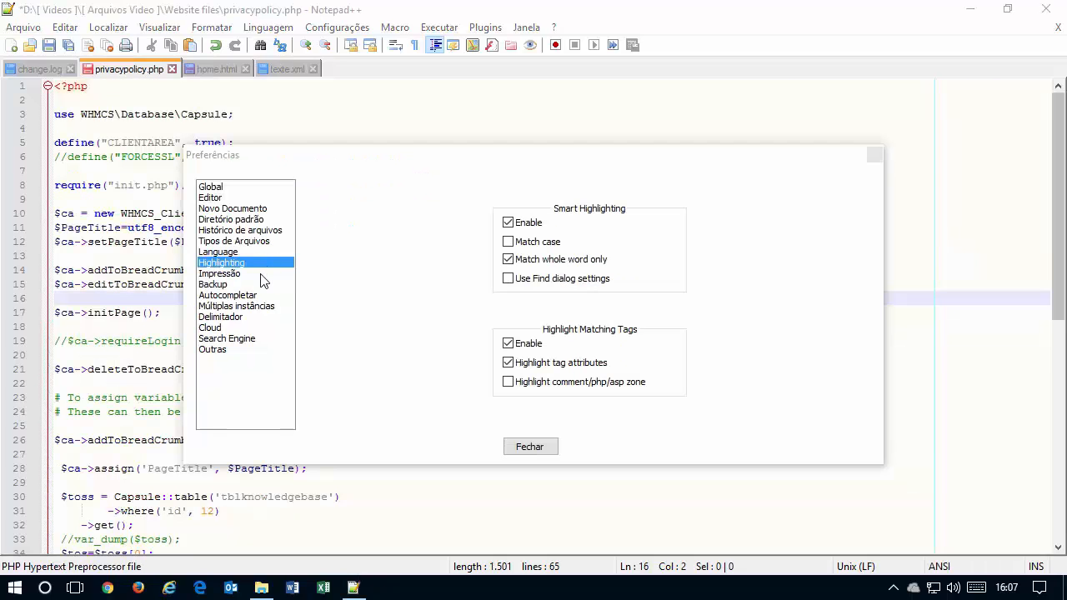
Enable line number printing in the print (Impressão) preferences.
click(261, 274)
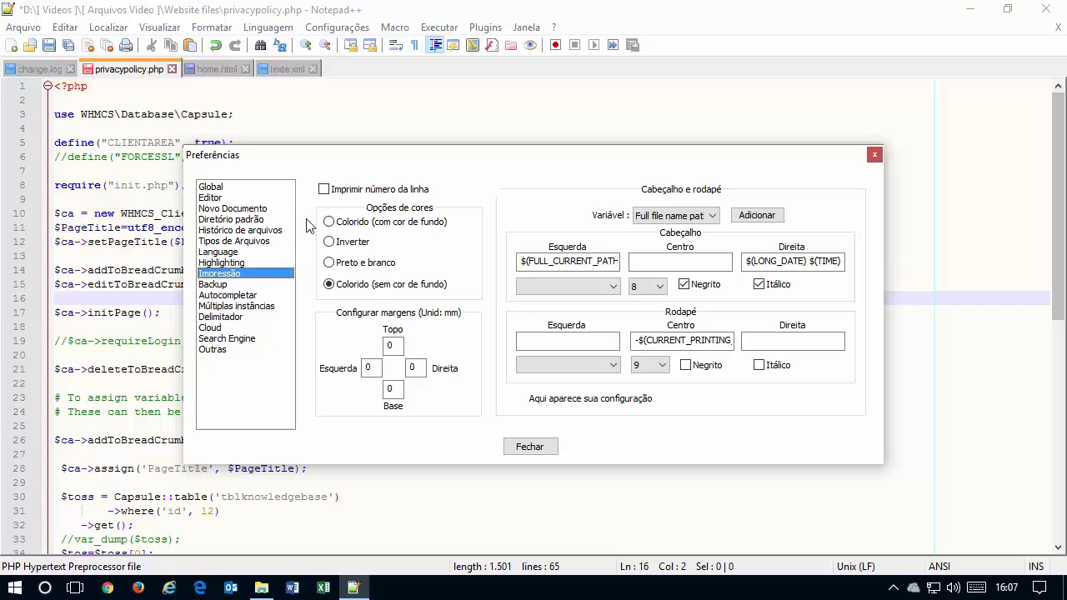
click(335, 191)
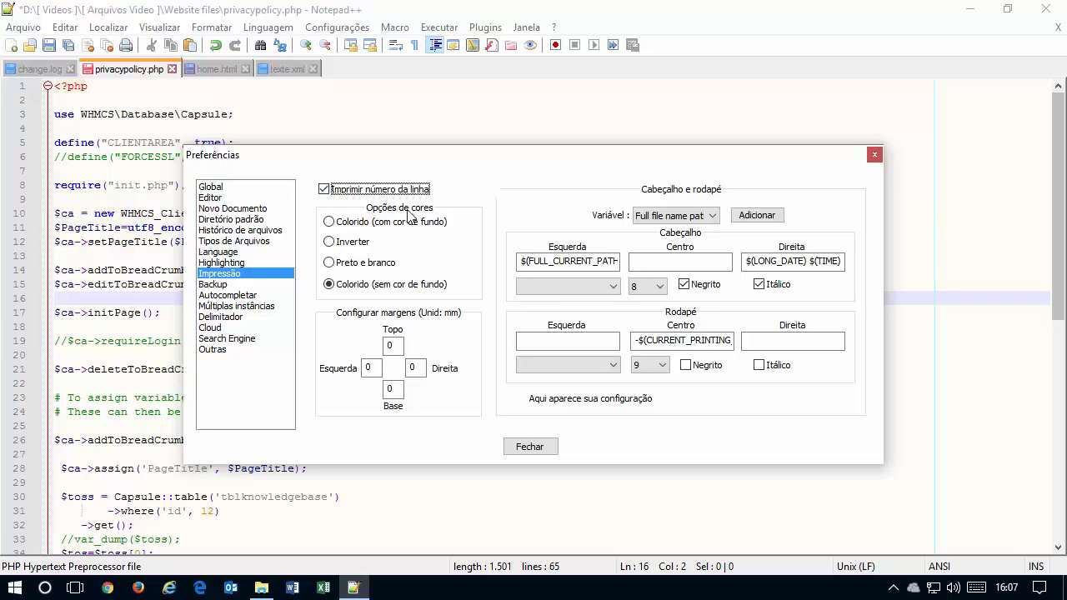
Try the print color options Colorido (com cor de fundo), Inverter and Preto e branco, and return to Colorido (sem cor de fundo).
click(352, 225)
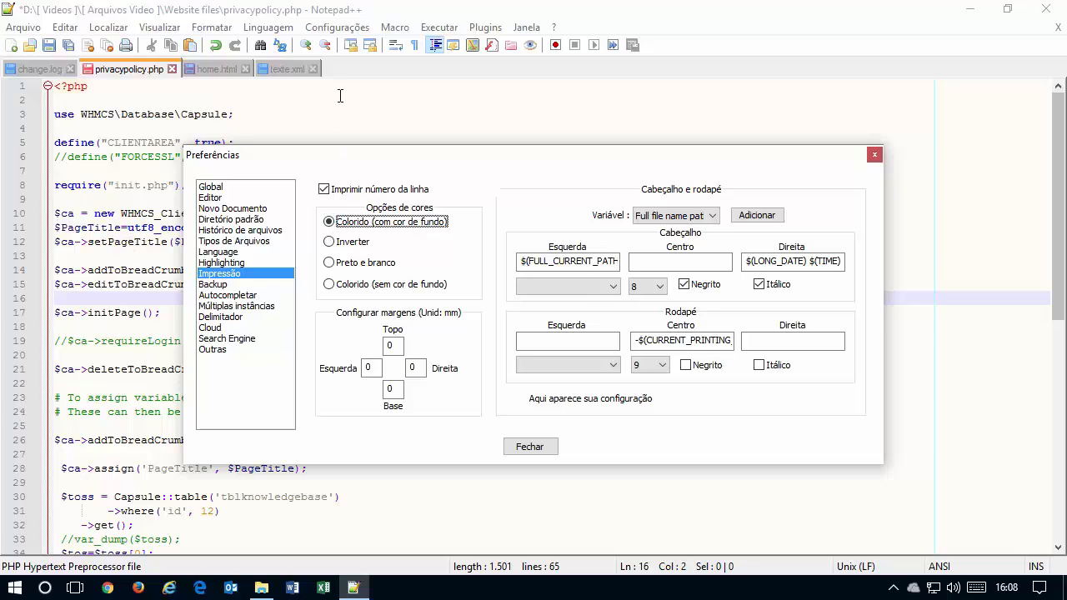
click(353, 242)
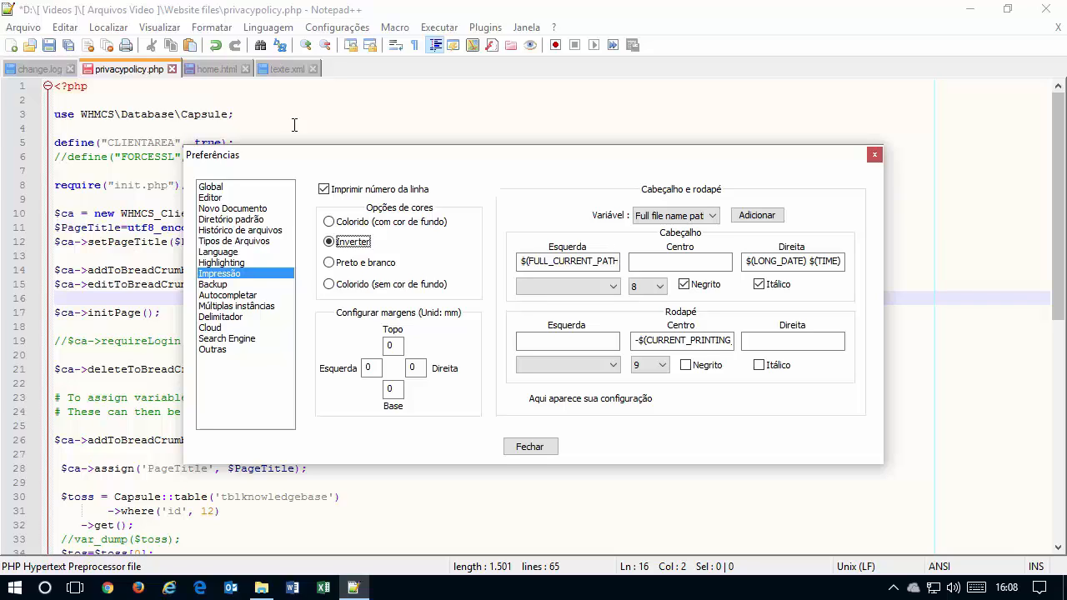
click(391, 265)
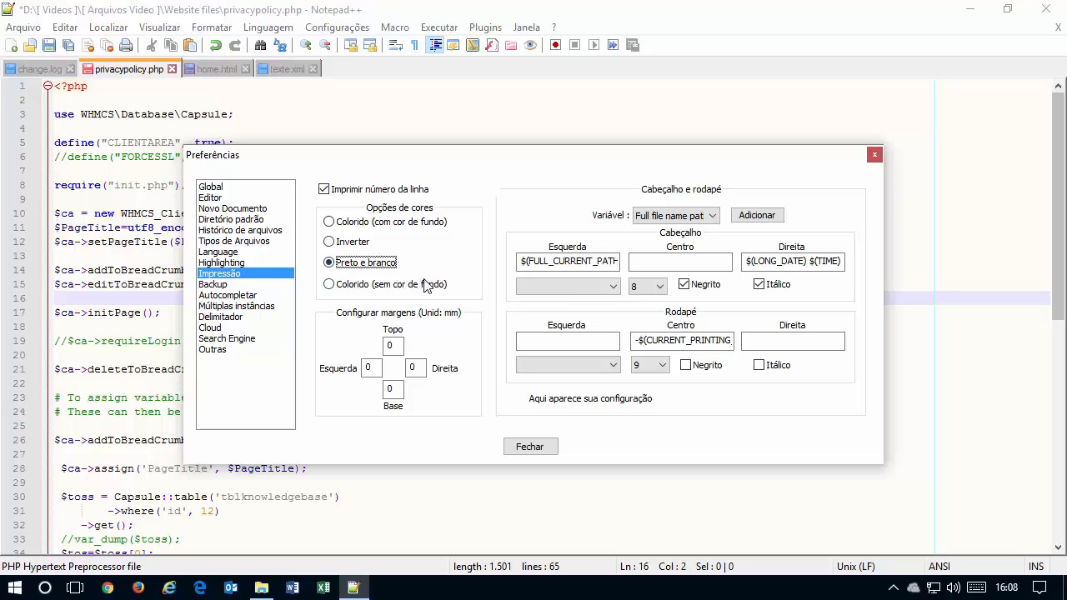
click(389, 288)
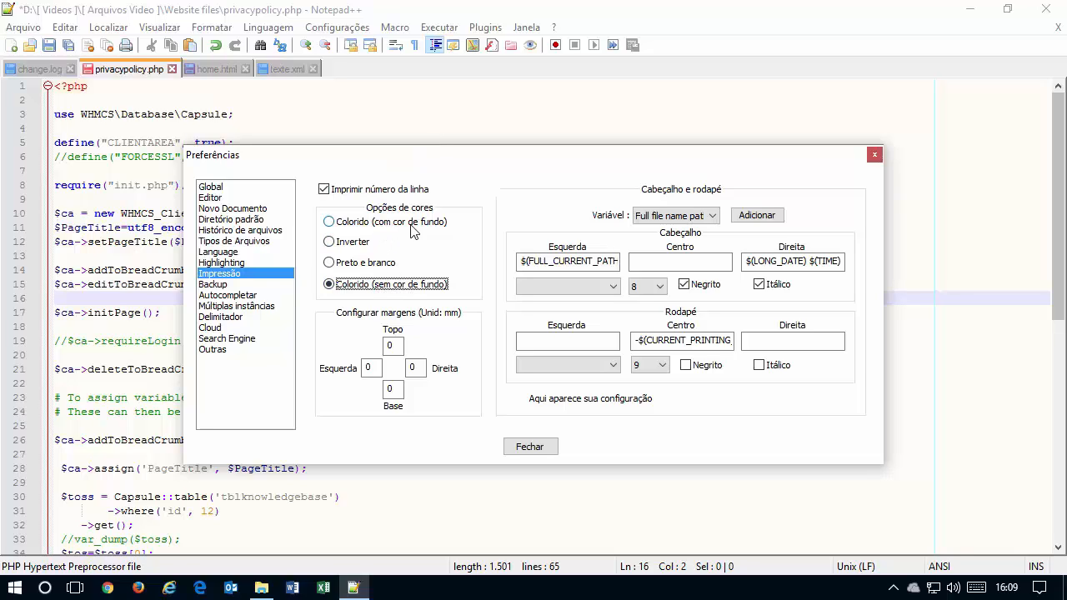
Review the print margin fields and the list of variables available for the header and footer.
click(397, 347)
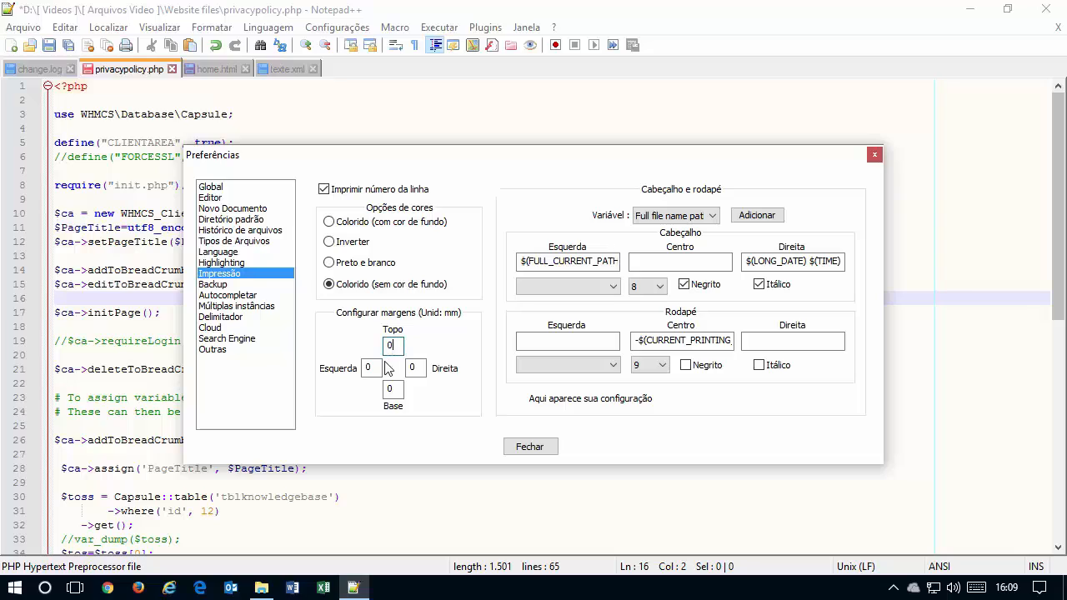
click(383, 368)
click(392, 389)
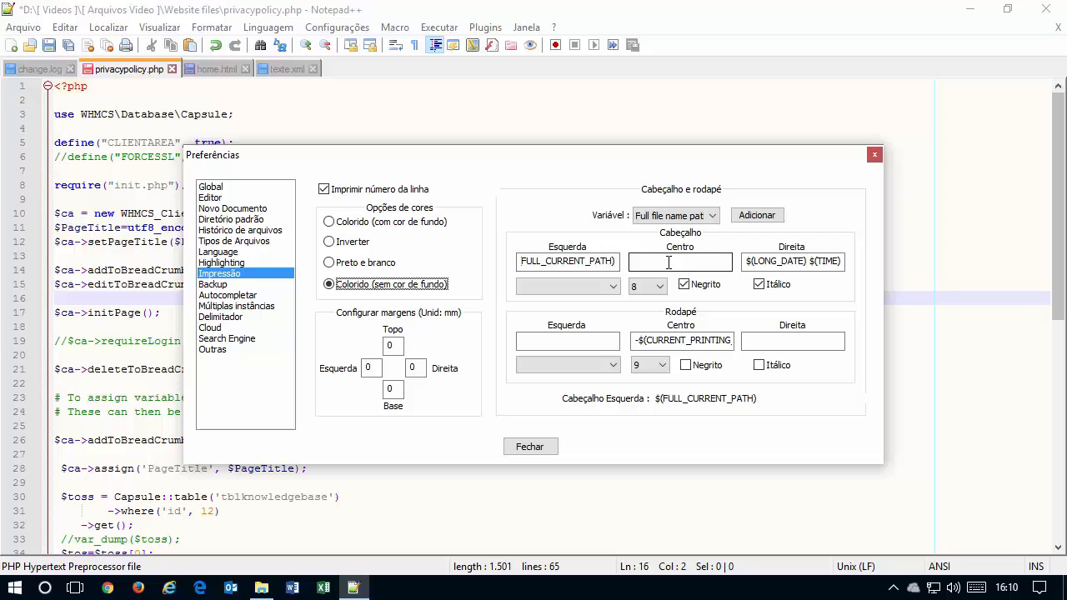
click(712, 217)
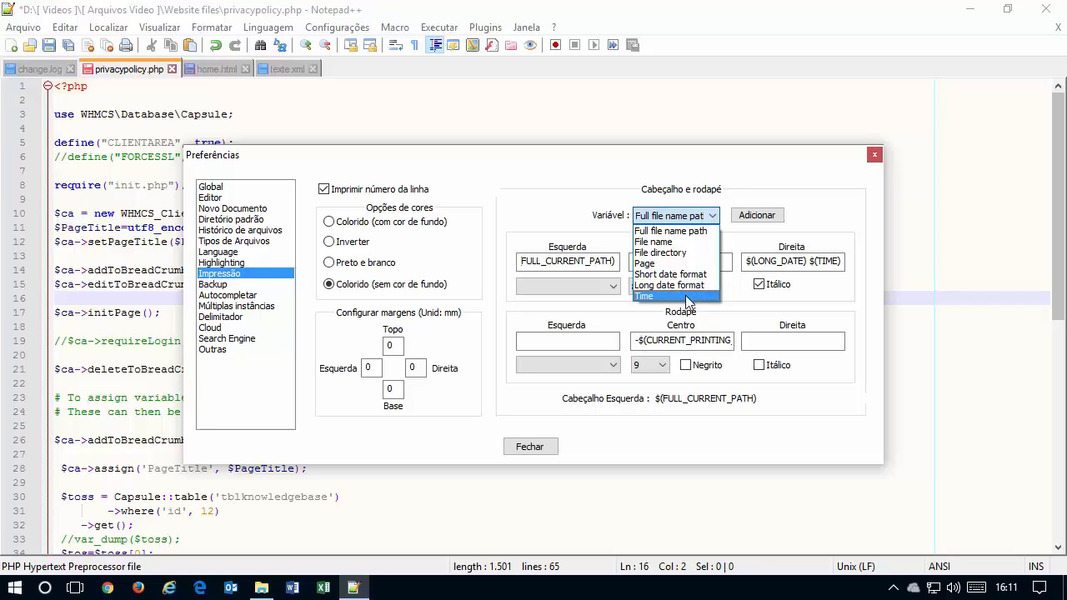
click(731, 190)
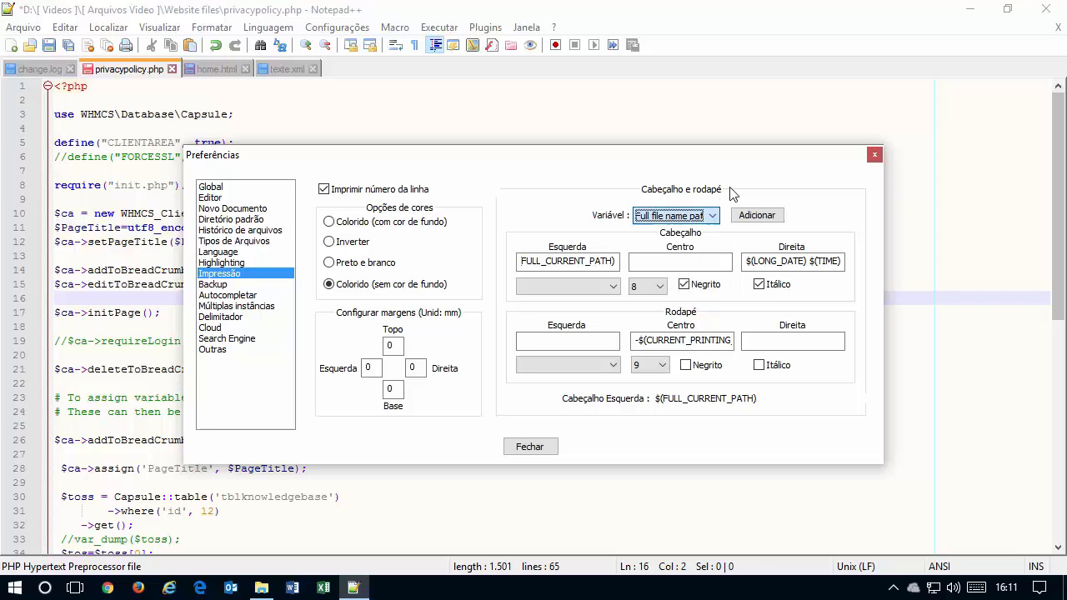
Insert the Page variable into the center field of the print header (Cabeçalho).
click(573, 261)
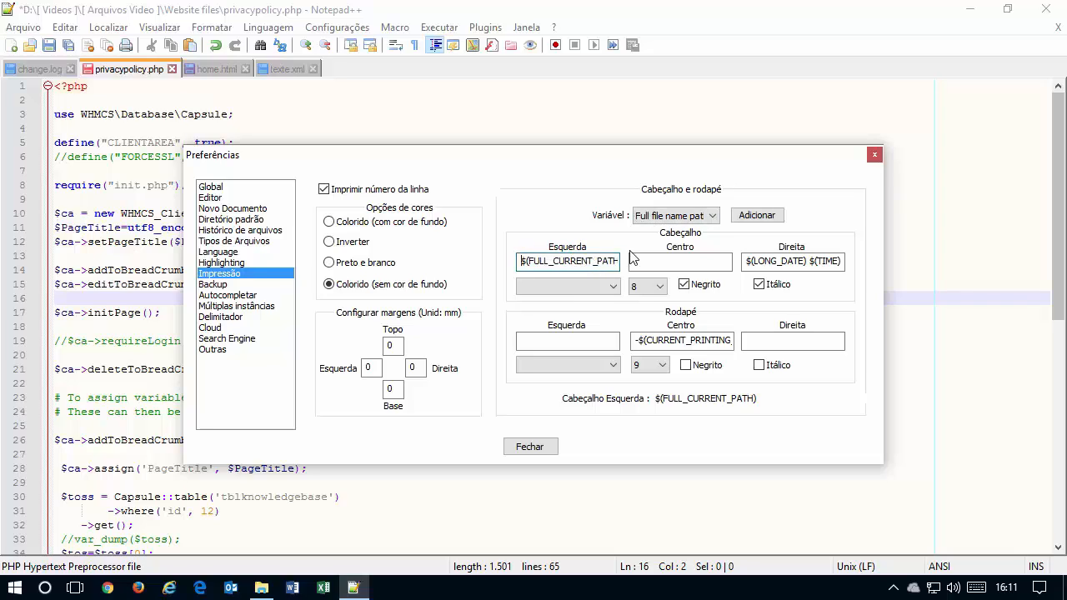
key(ctrl+a)
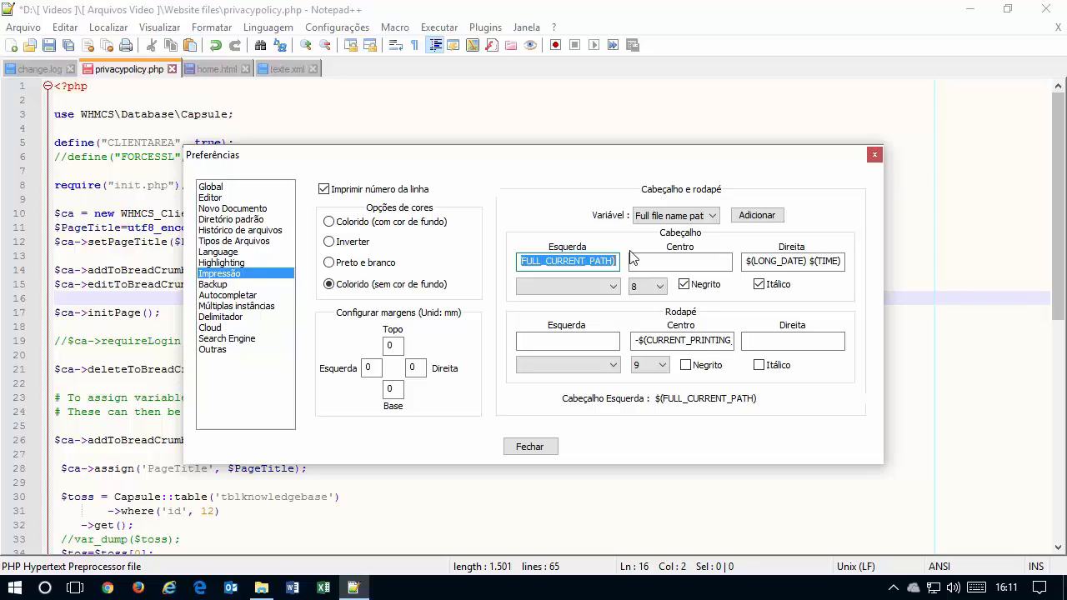
click(665, 260)
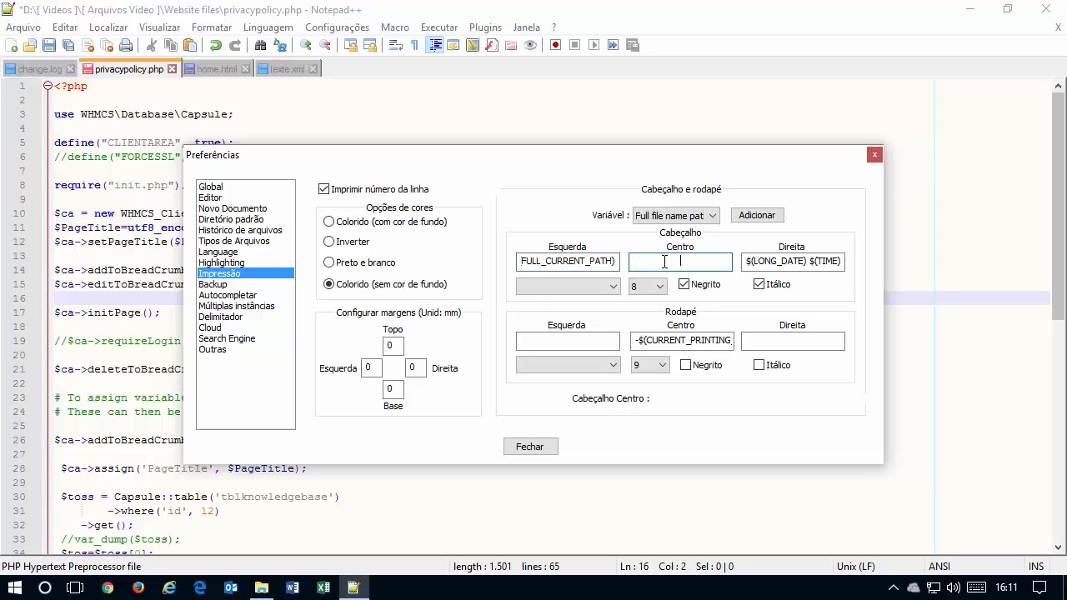
click(711, 216)
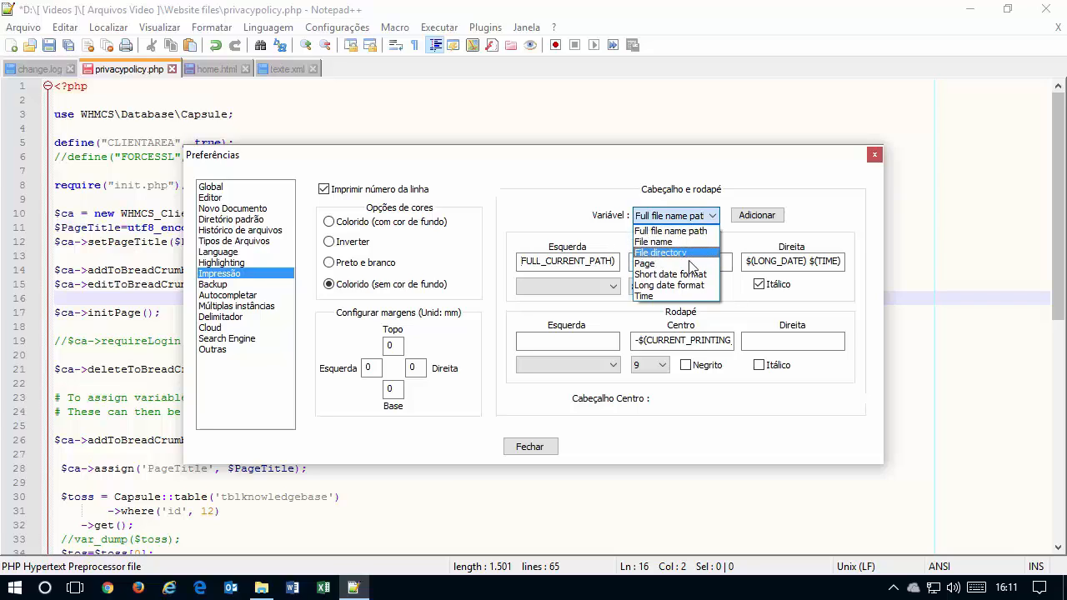
click(688, 262)
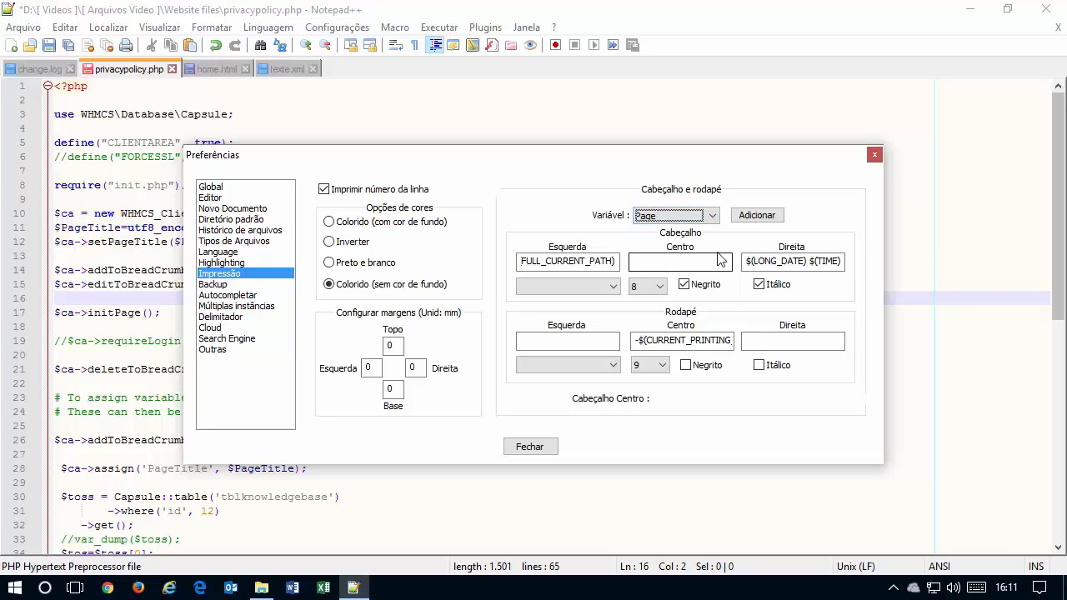
click(754, 216)
Check the inserted page variable and clear the header's center field.
click(703, 260)
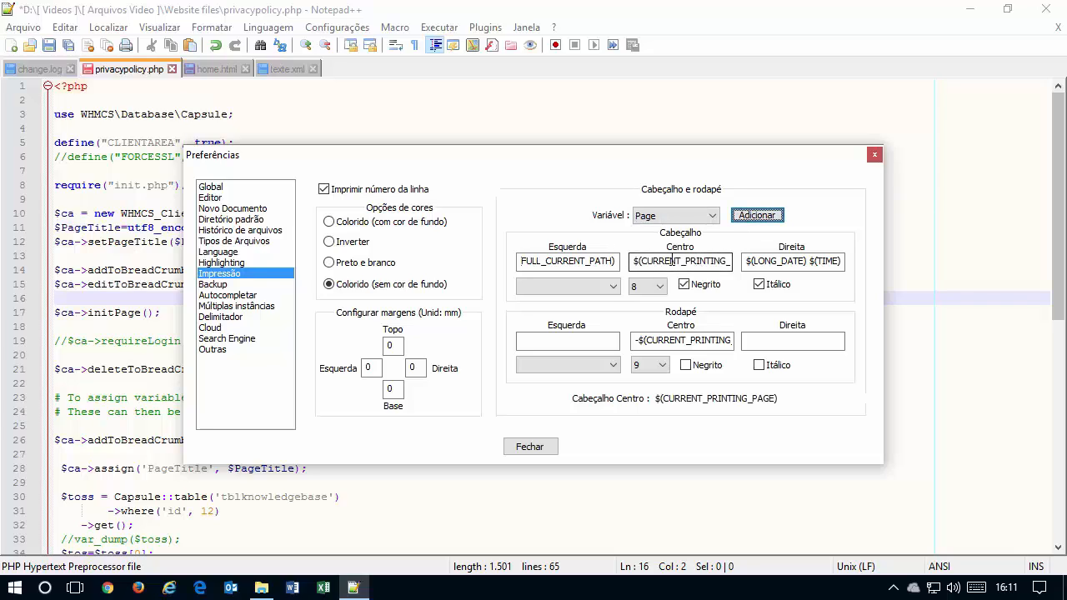
key(End)
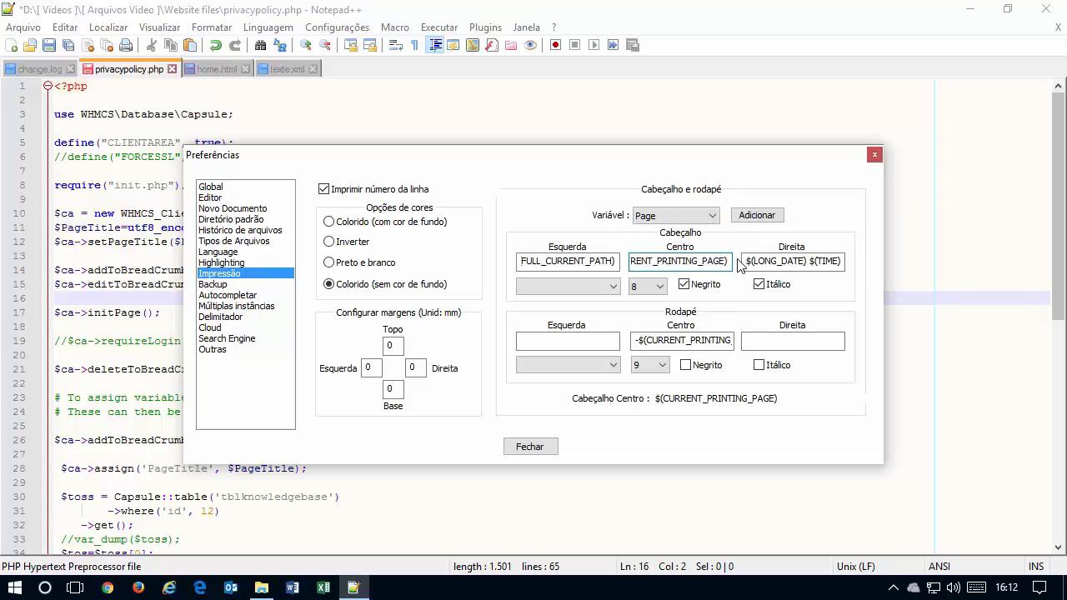
key(Home)
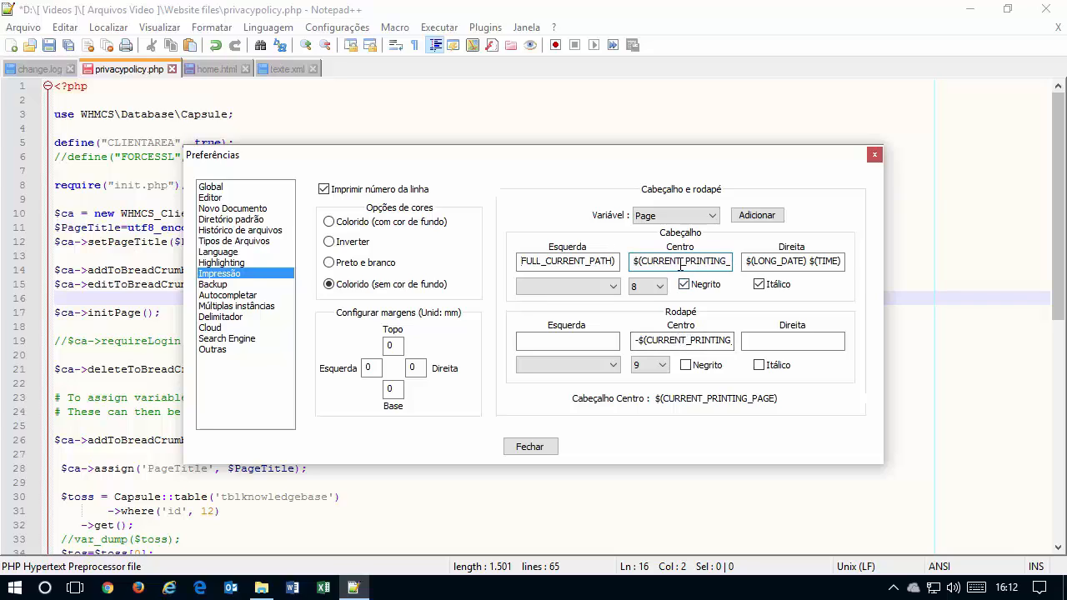
key(shift+End)
key(Delete)
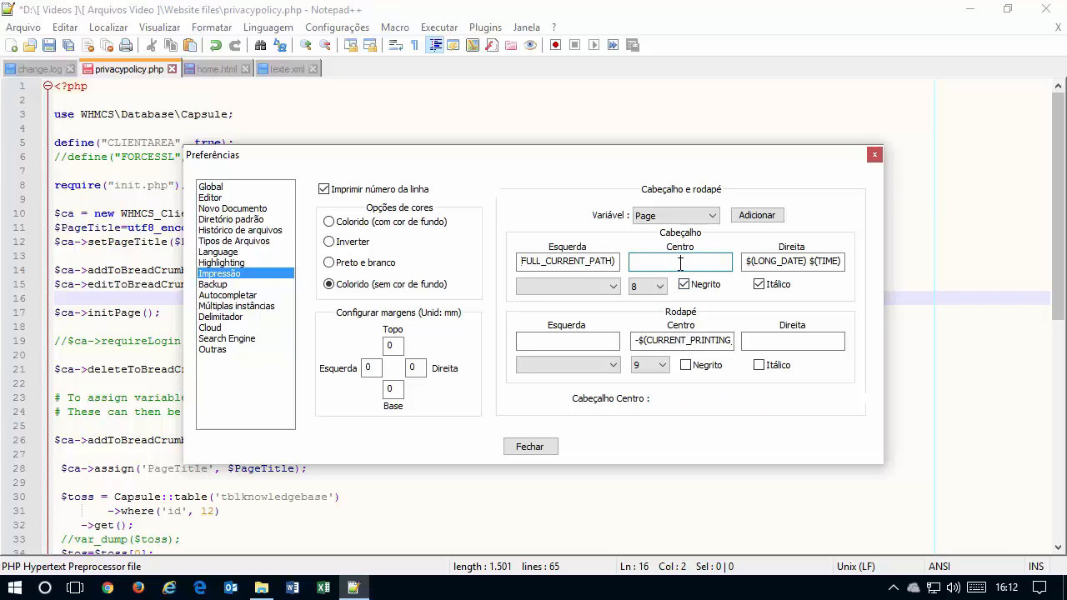
Add the Full file name path variable to the header's center field and remove it again.
click(691, 216)
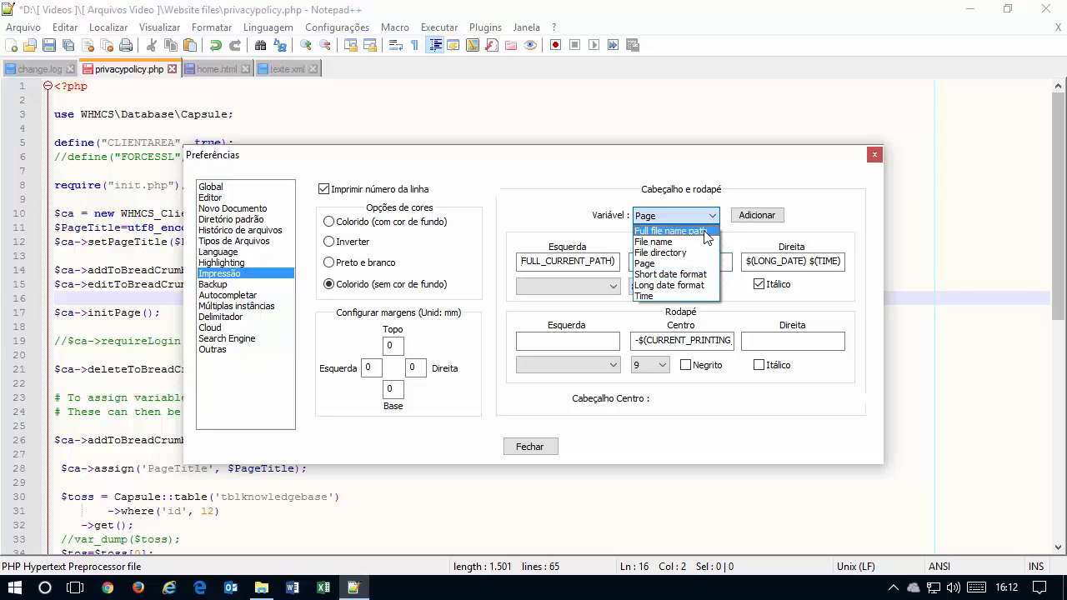
click(705, 232)
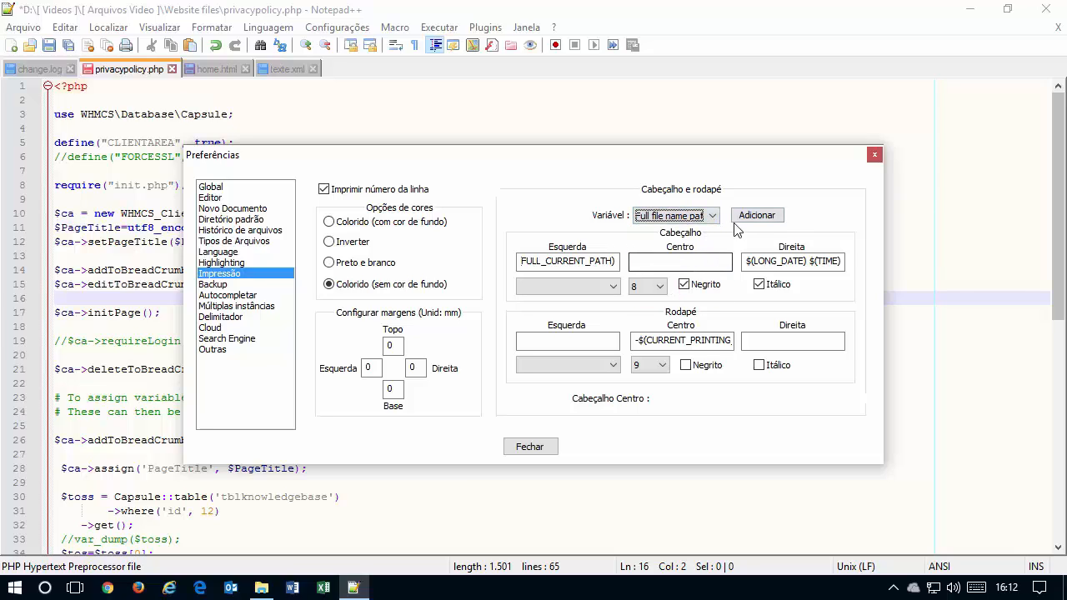
click(740, 218)
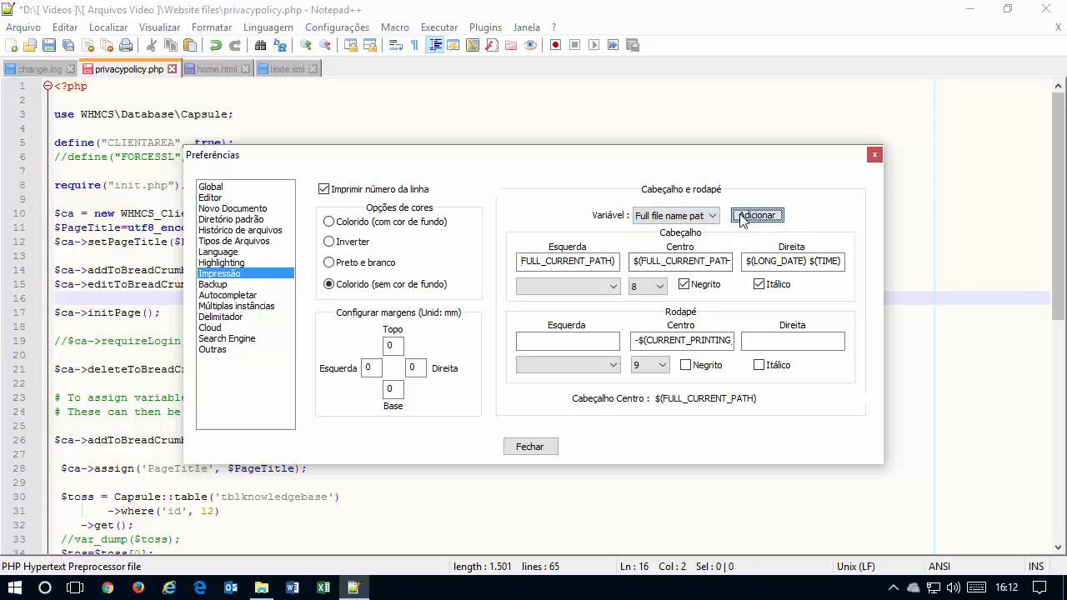
double_click(692, 265)
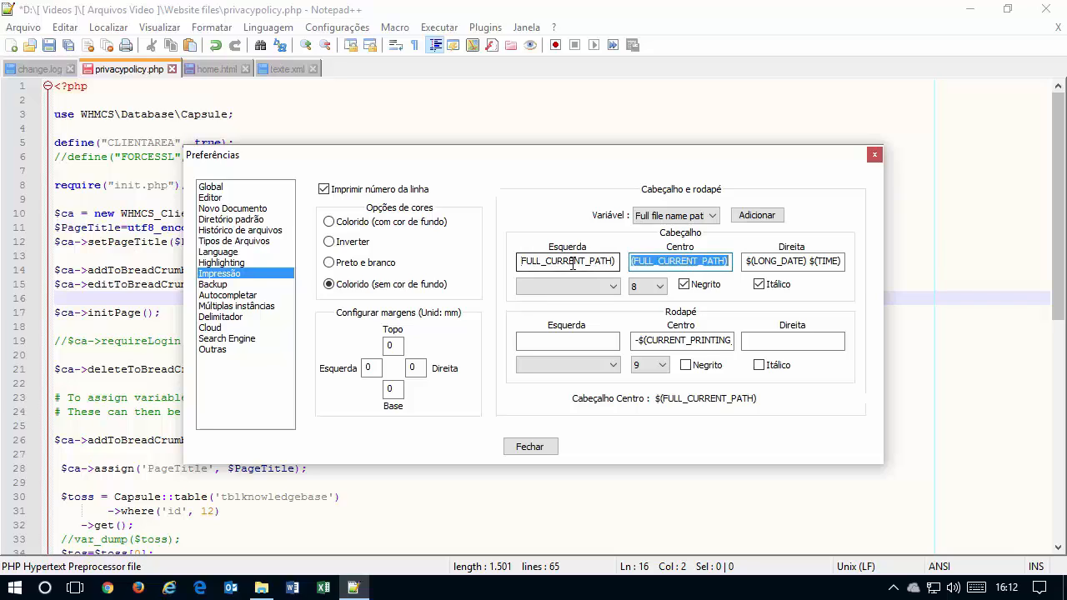
key(Delete)
Examine the header's right and center fields and the fonts and sizes offered for the header text.
click(762, 265)
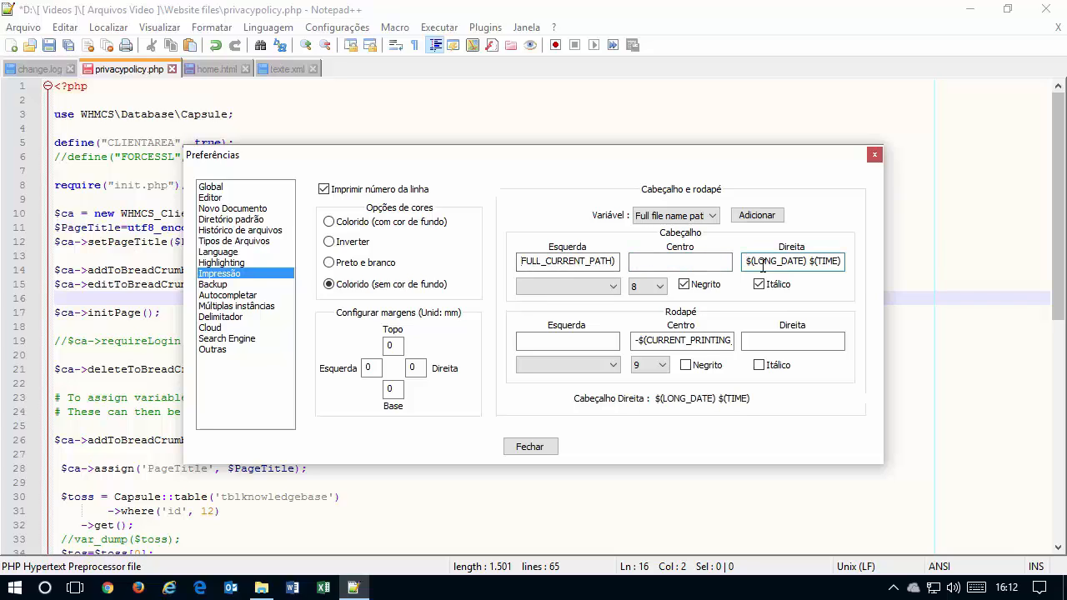
double_click(762, 265)
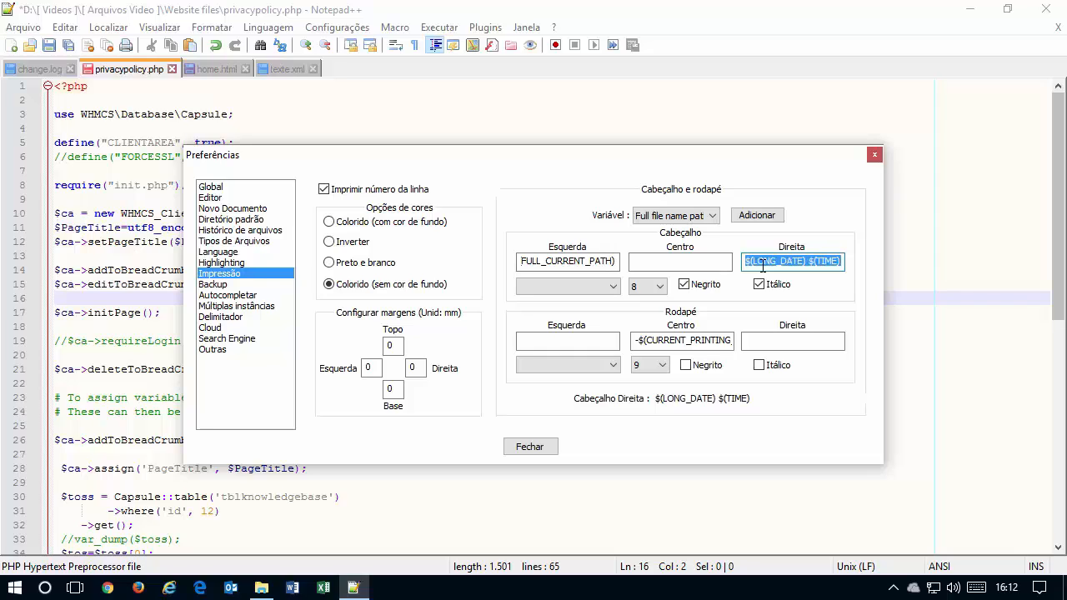
click(762, 265)
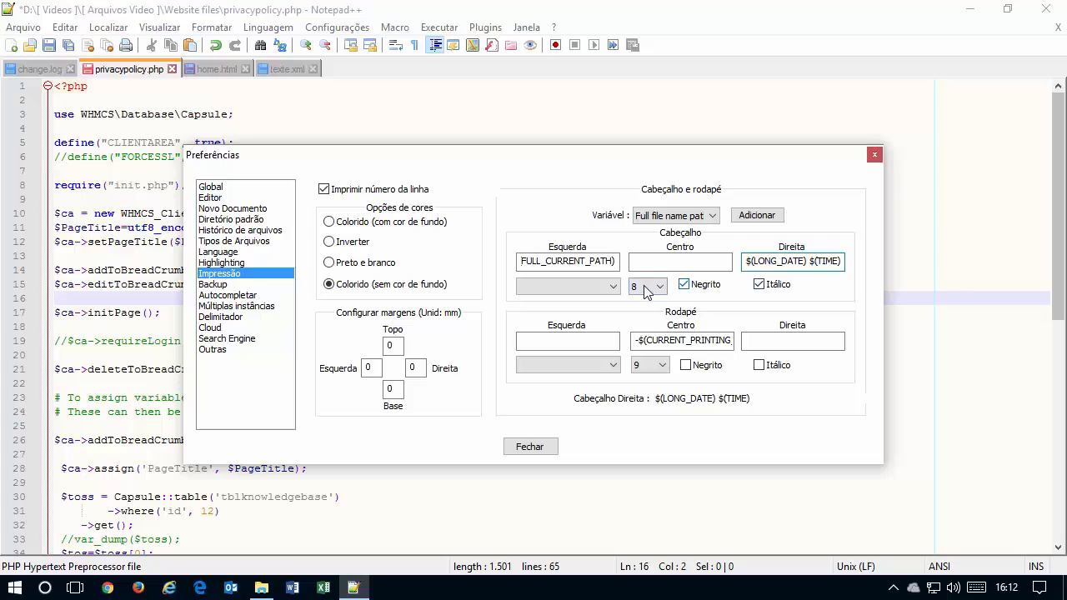
click(616, 285)
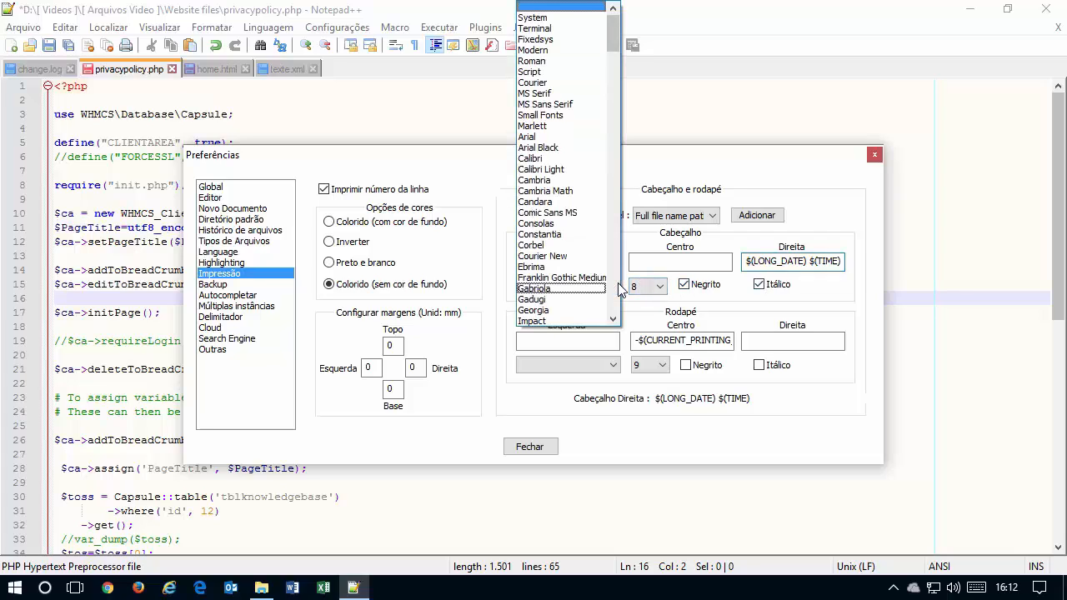
click(830, 232)
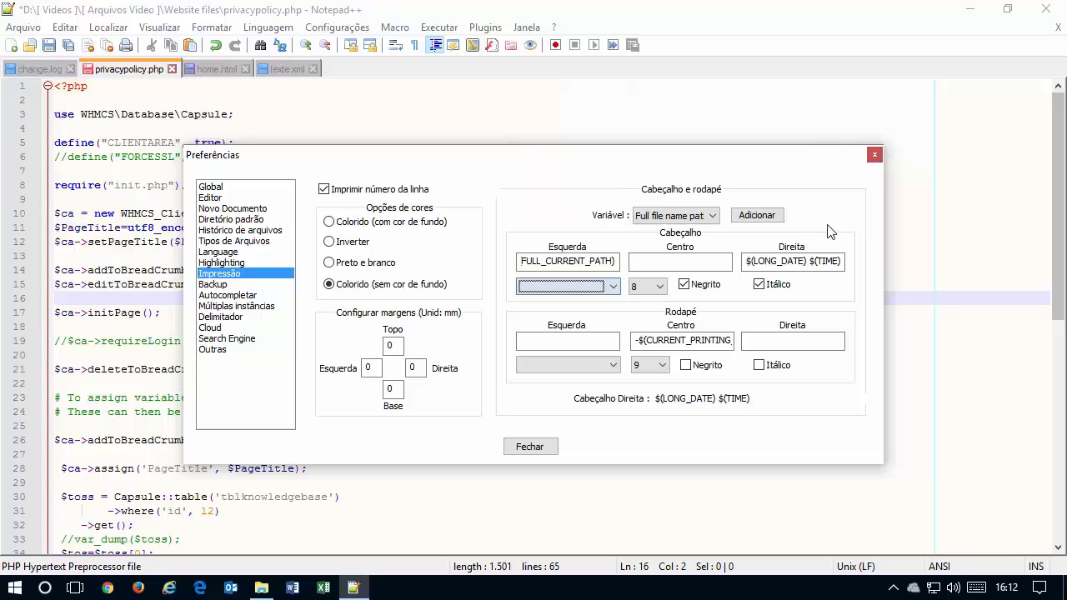
click(659, 287)
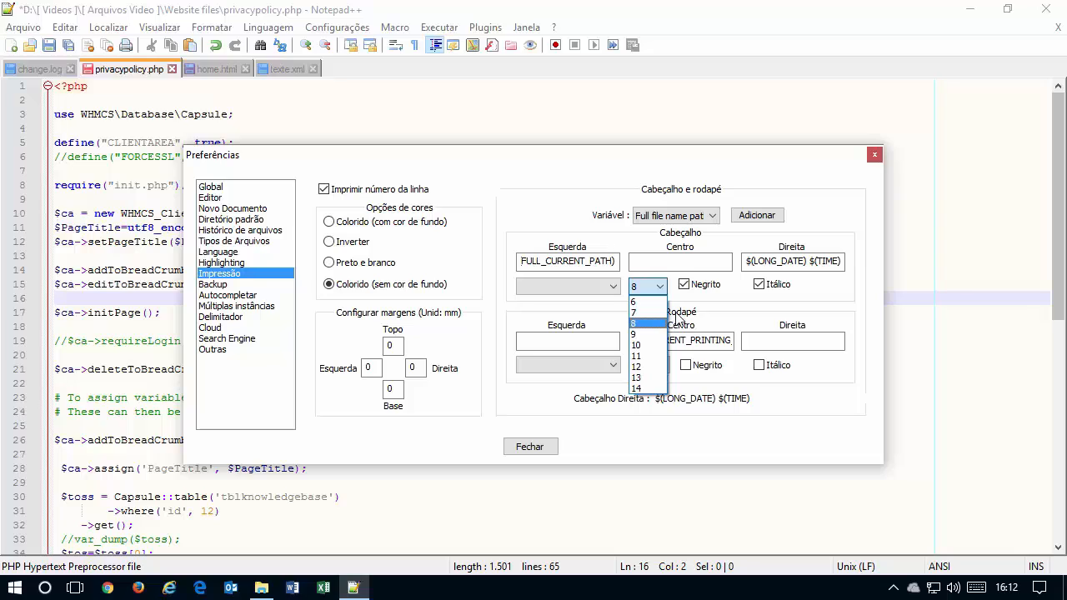
click(805, 218)
click(706, 268)
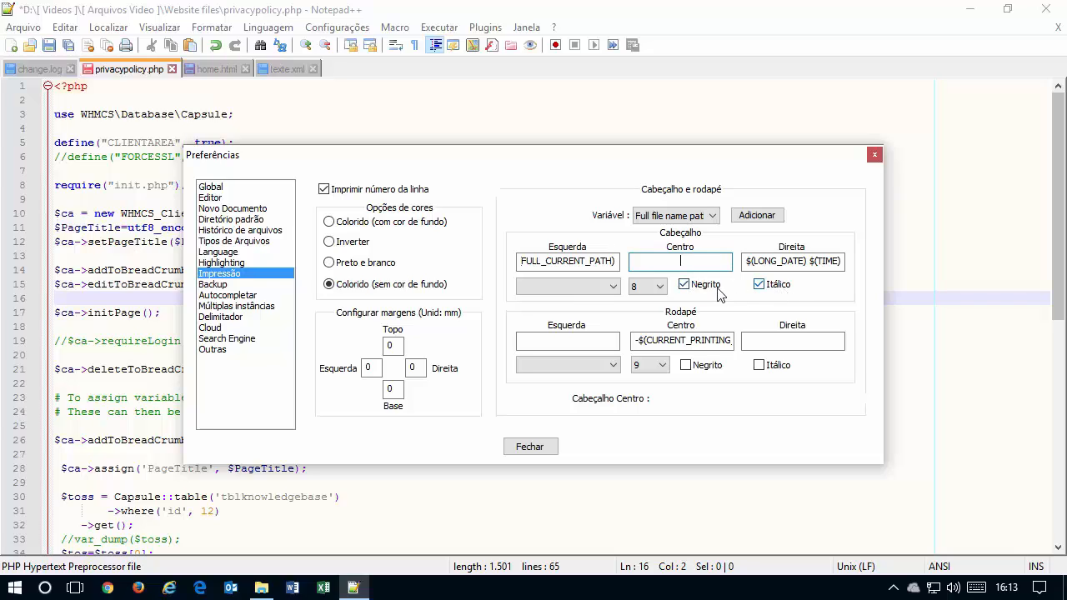
Inspect the left, center and right fields of the print footer (Rodapé).
click(596, 342)
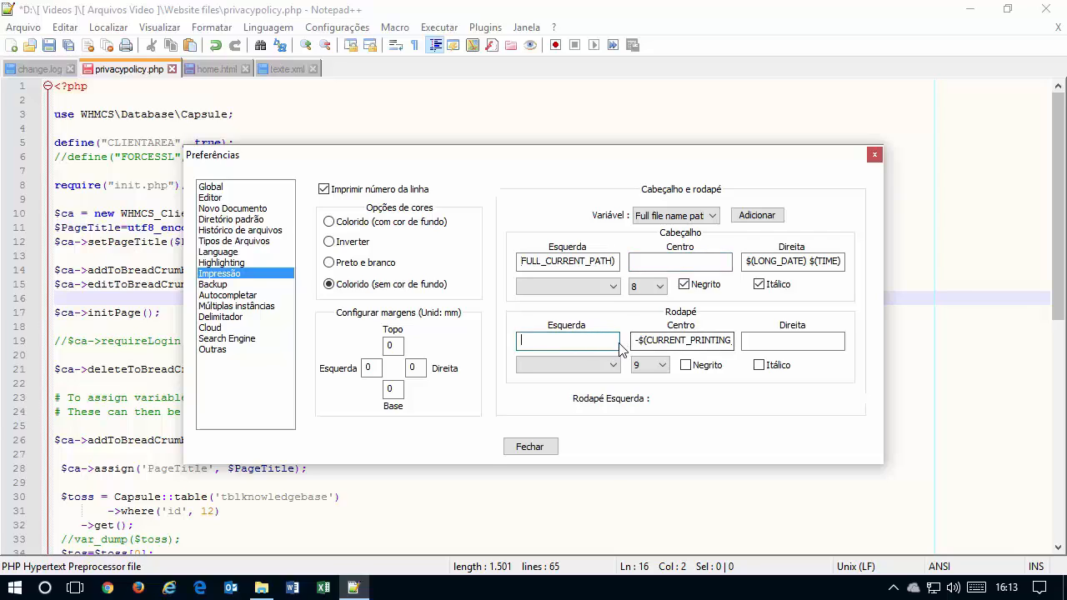
click(676, 342)
click(788, 342)
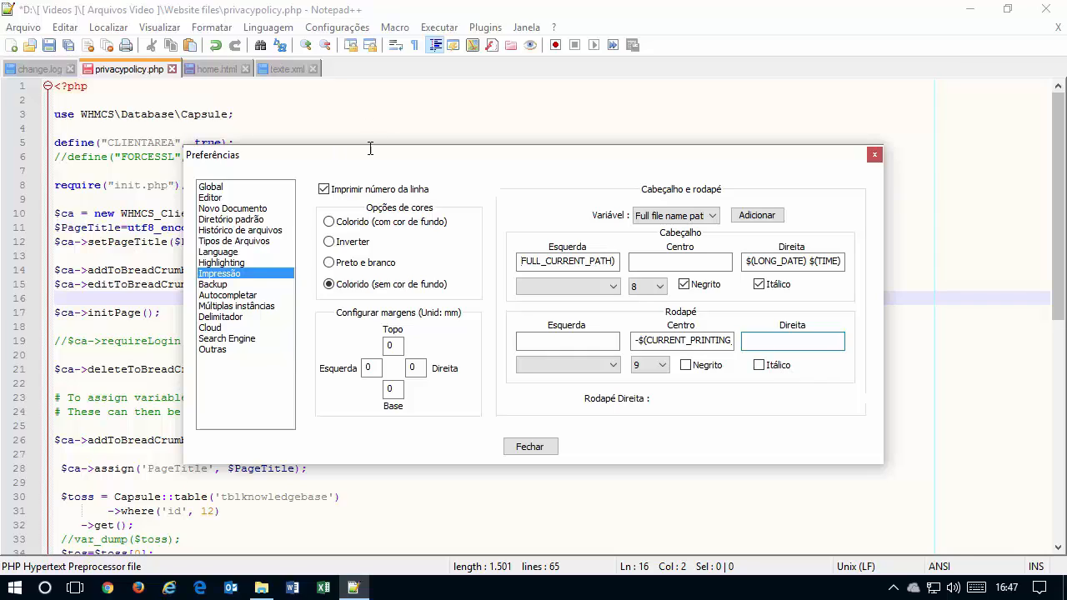
Show the Backup preferences and select the word CLIENTAREA on line 5 of privacypolicy.php.
click(243, 285)
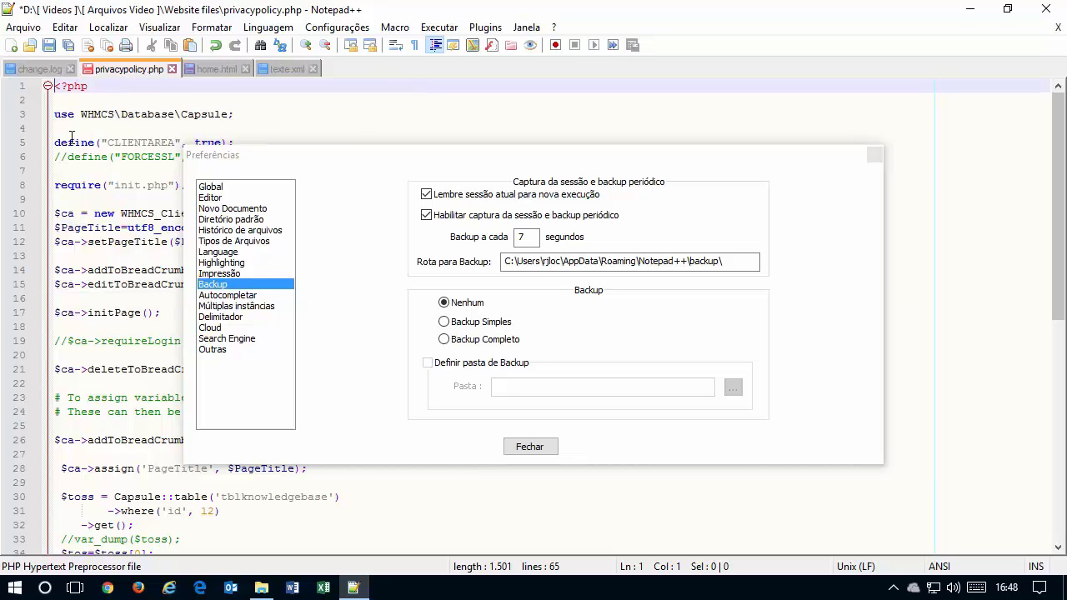
click(138, 142)
double_click(151, 143)
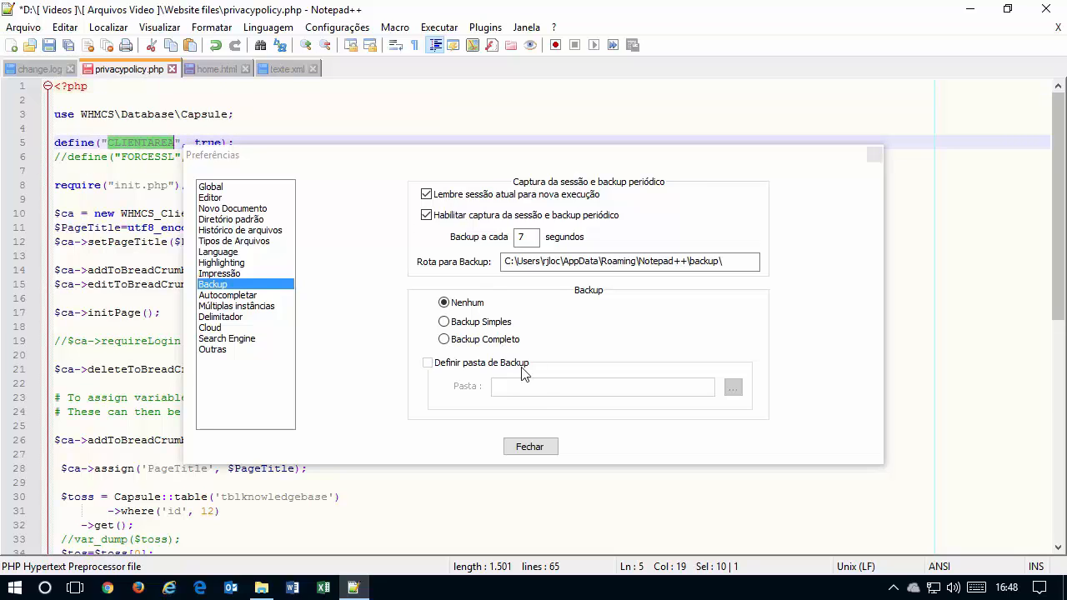
Close the preferences, exit Notepad++ without saving, and relaunch it from the desktop.
click(549, 447)
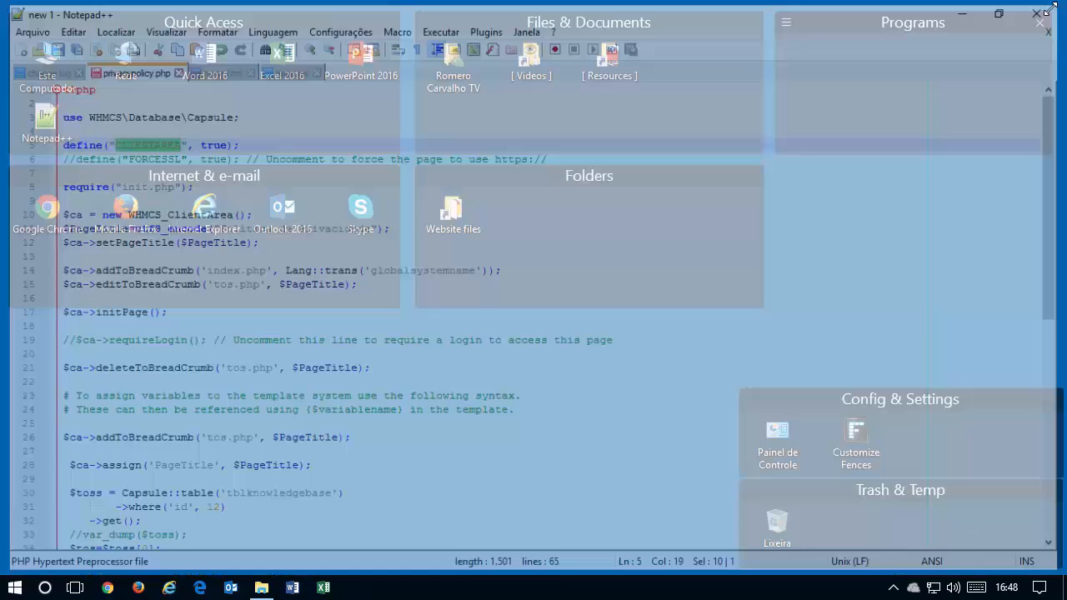
click(1046, 9)
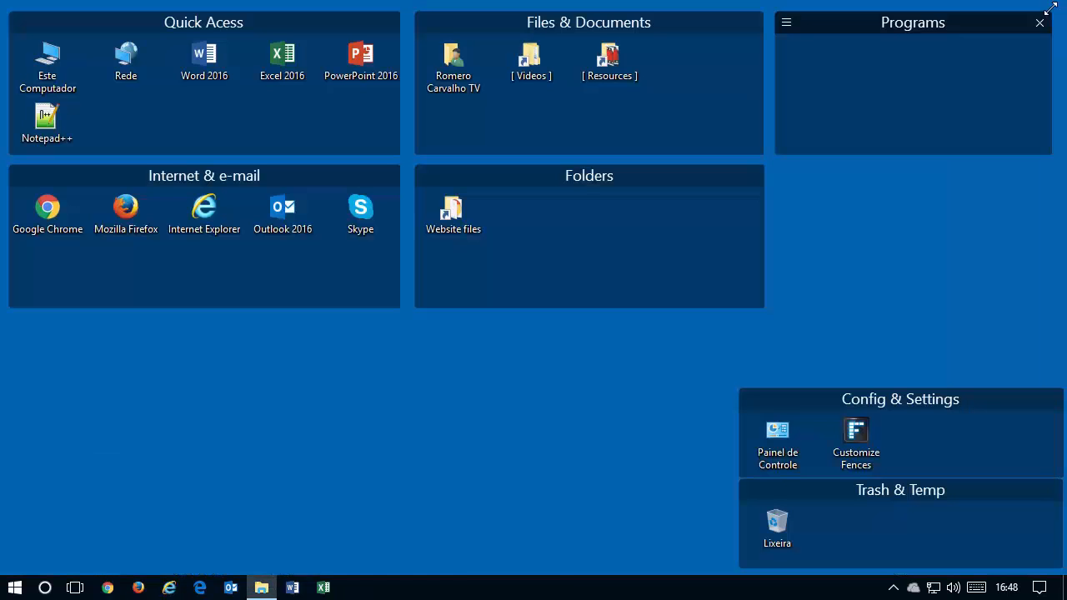
double_click(45, 136)
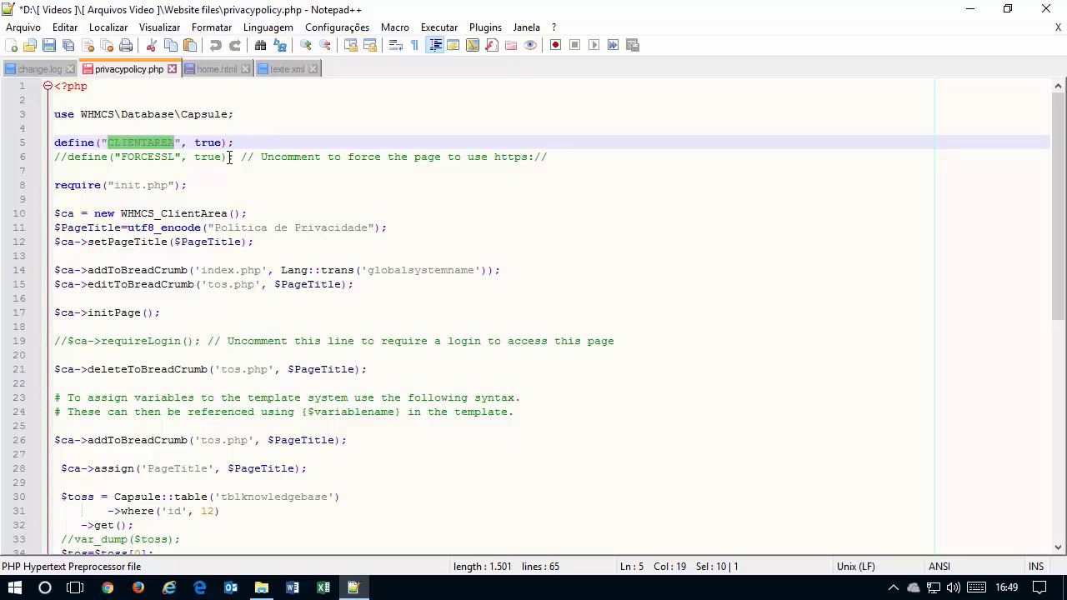
Reopen the preferences at the Backup category.
click(329, 27)
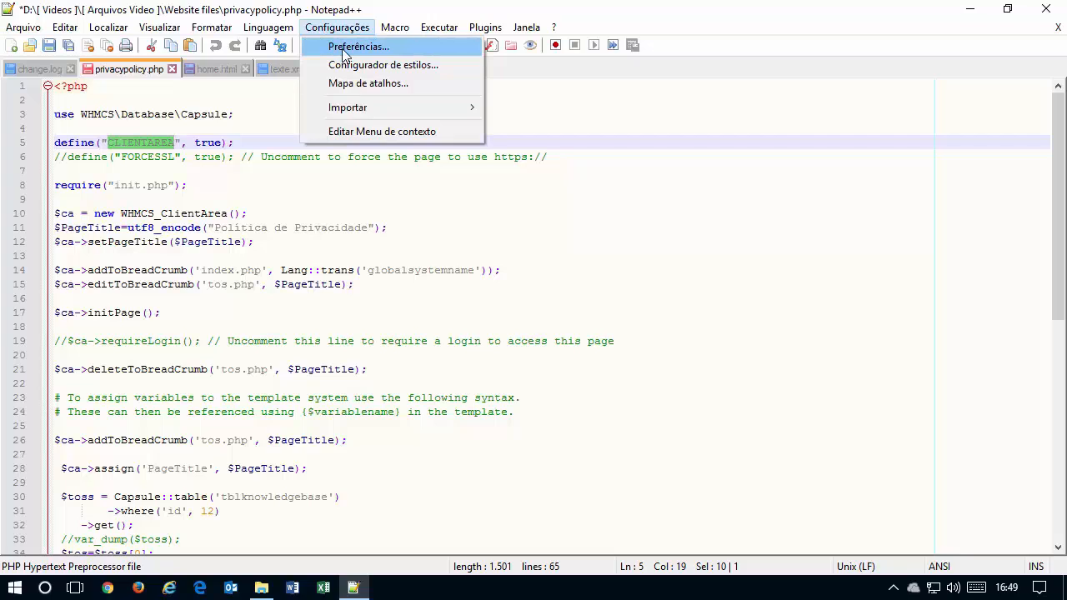
click(341, 48)
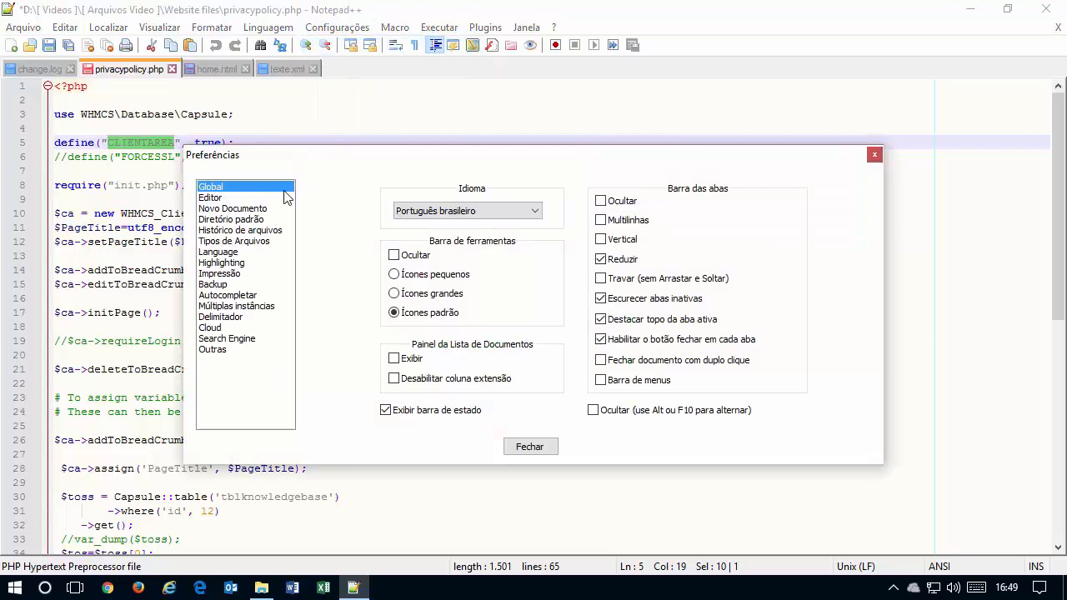
click(250, 285)
Toggle Lembre sessão atual para nova execução off and on, and re-enable Habilitar captura da sessão e backup periódico.
click(426, 194)
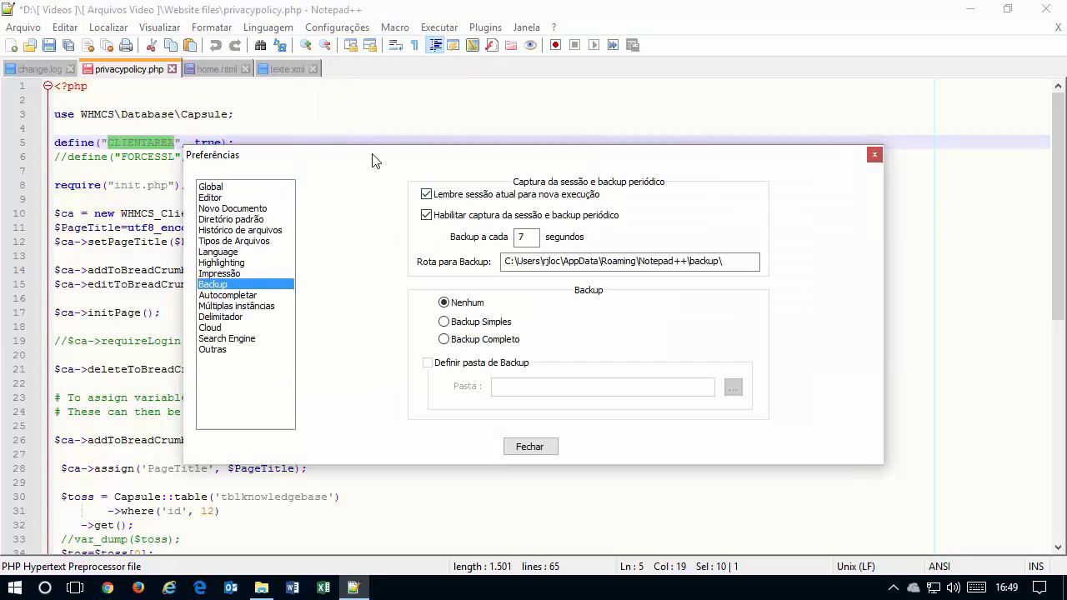
click(426, 194)
click(524, 197)
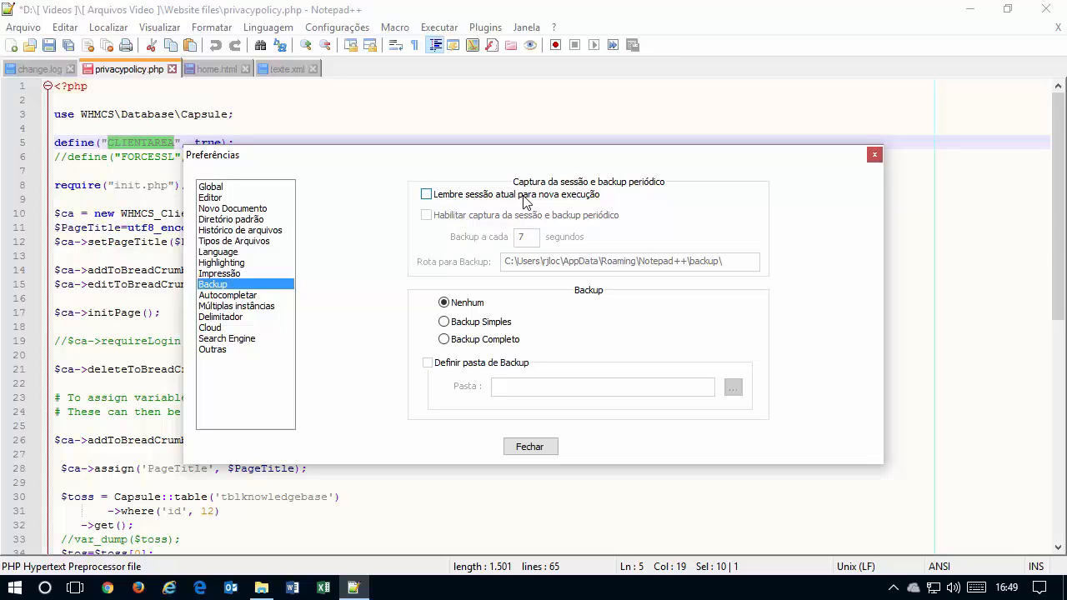
click(525, 202)
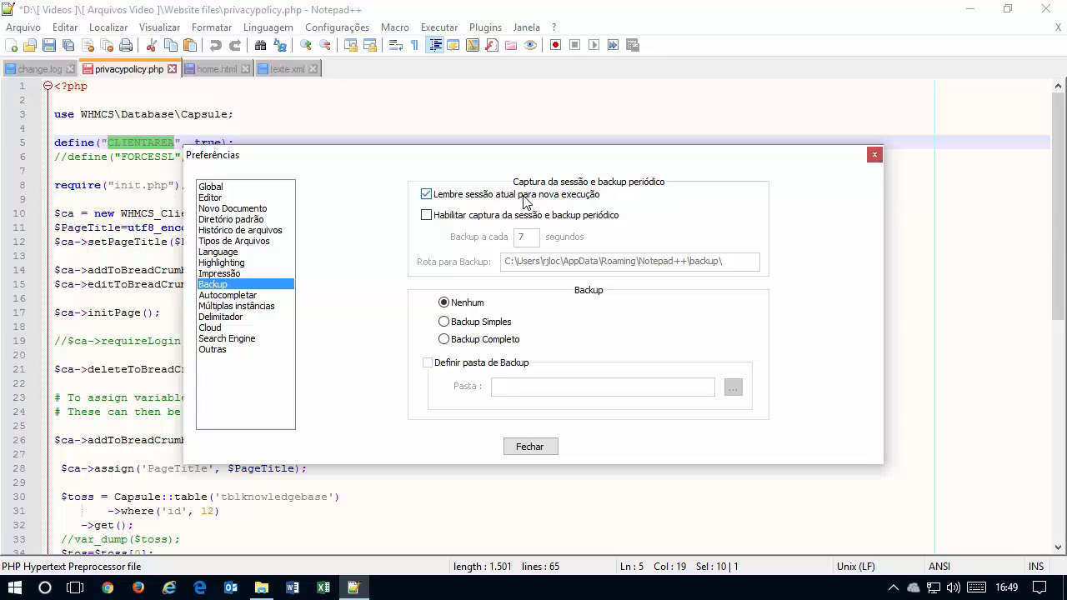
click(511, 218)
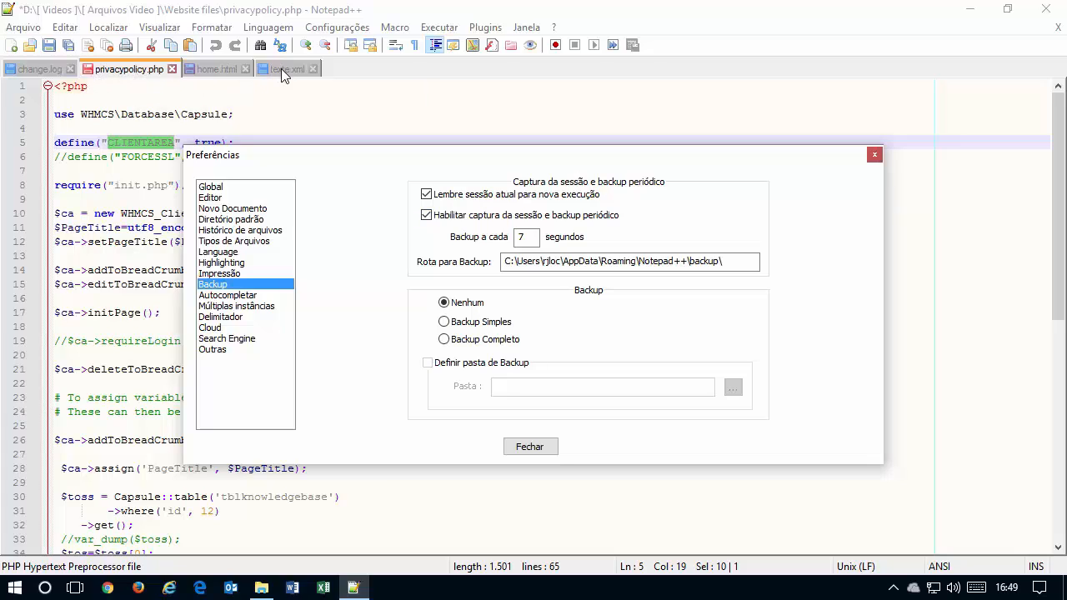
Select the word init on line 8 and disable Habilitar captura da sessão e backup periódico.
double_click(117, 184)
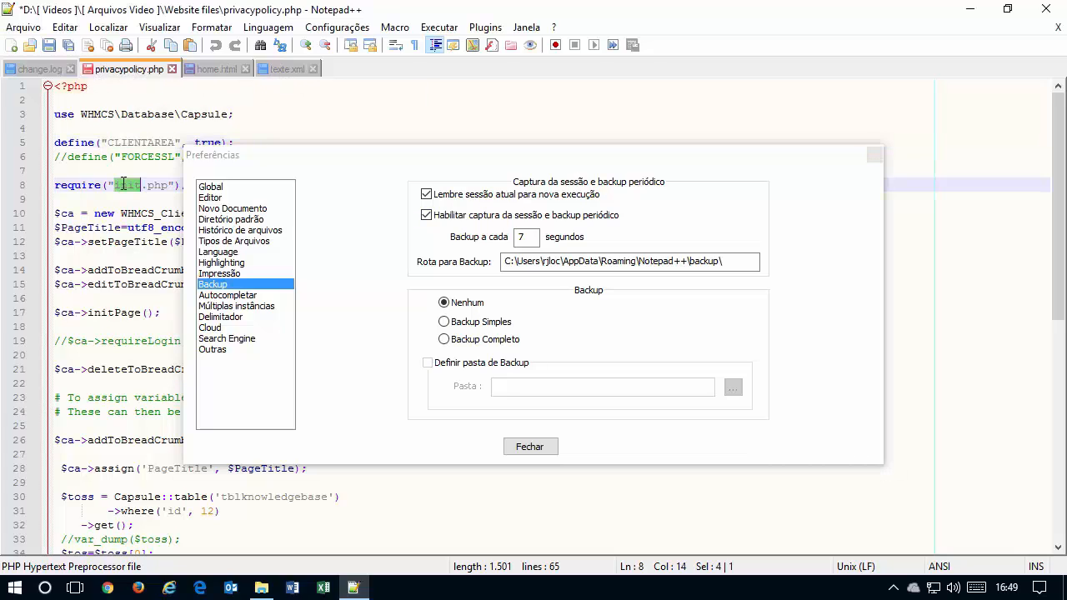
click(469, 221)
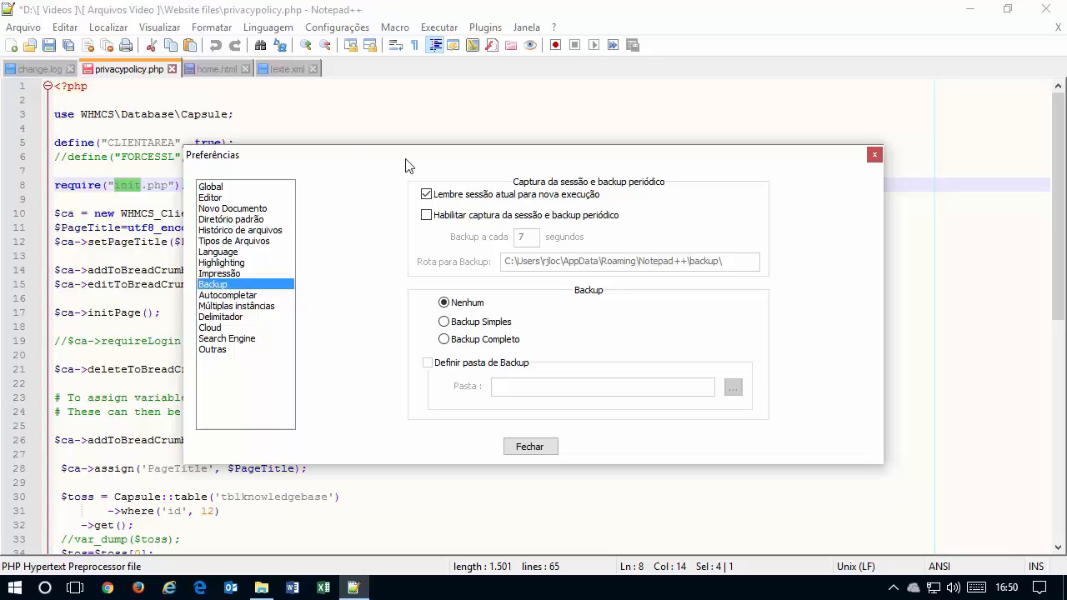
Enable Habilitar captura da sessão e backup periódico, try a 1-second backup interval, and select the Rota para Backup path.
click(472, 217)
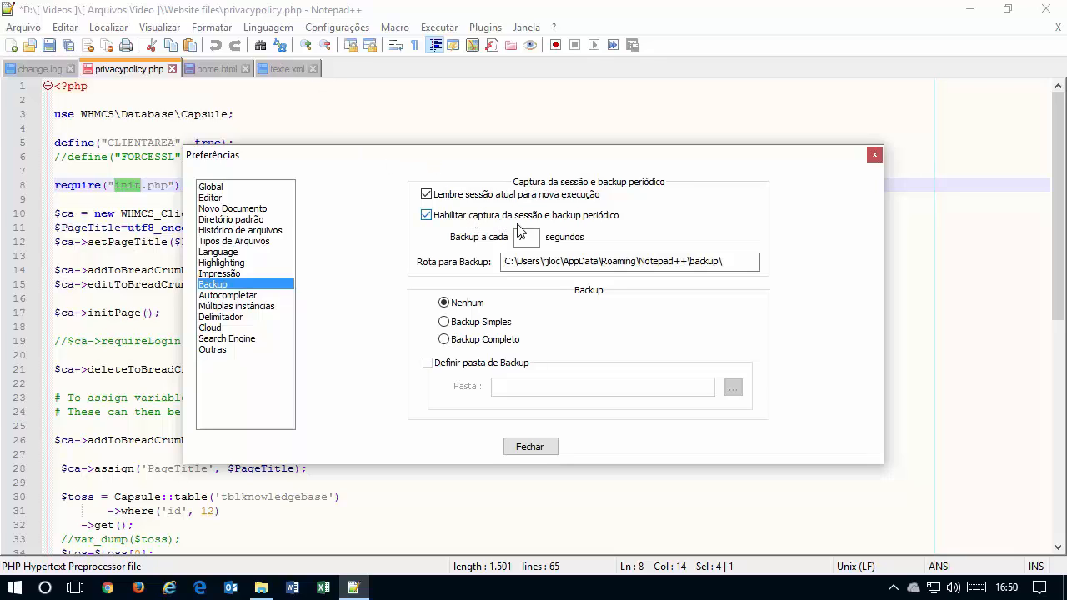
click(532, 237)
double_click(532, 237)
text(1)
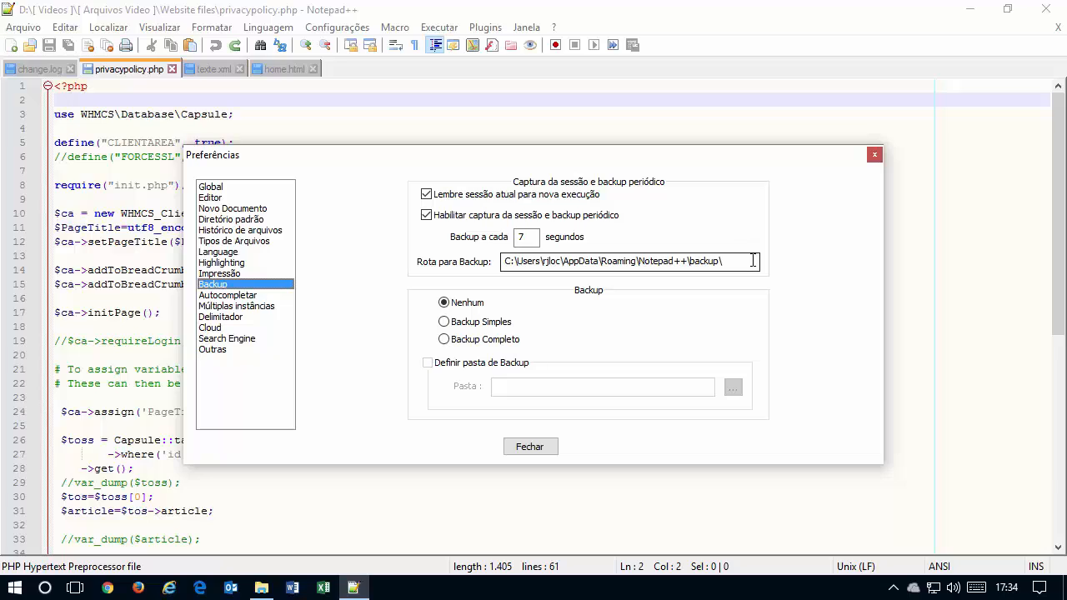
drag(753, 261, 510, 259)
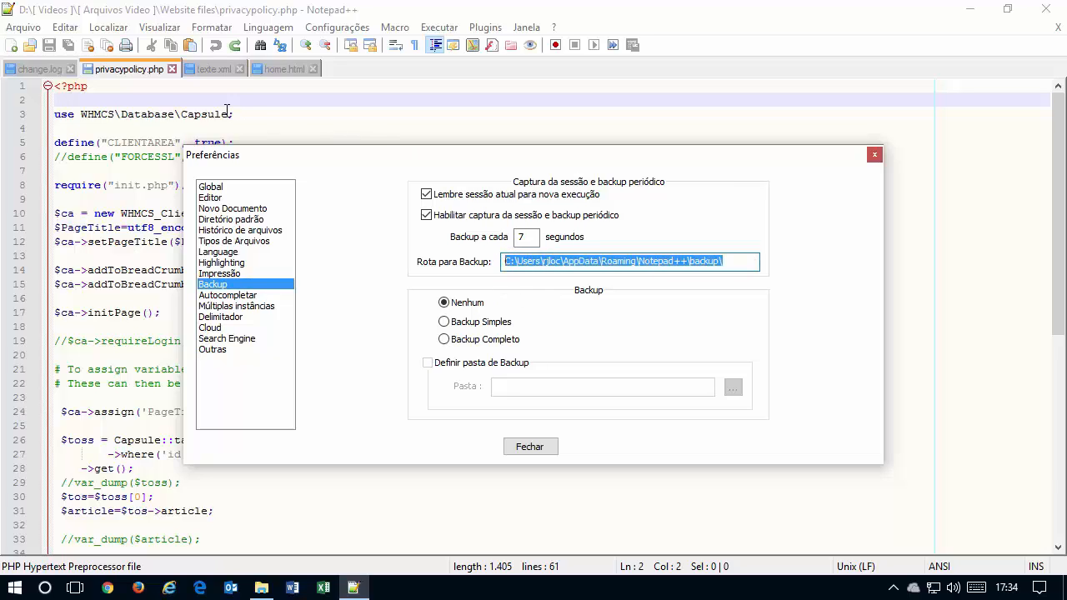
Insert the declaration var $teste=""; on line 2 of privacypolicy.php, followed by a new line.
click(118, 97)
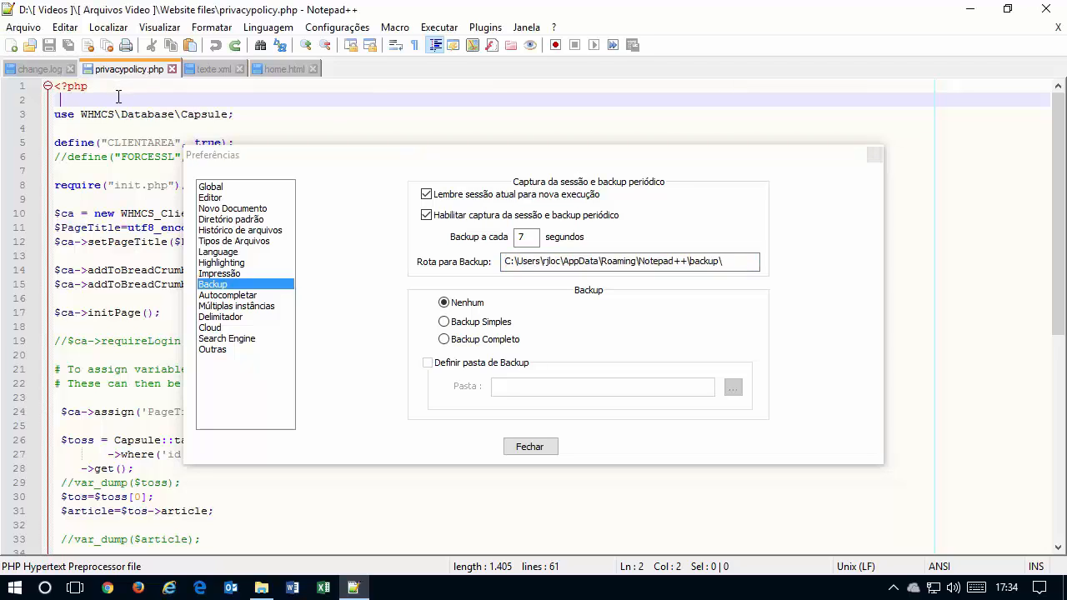
text(v)
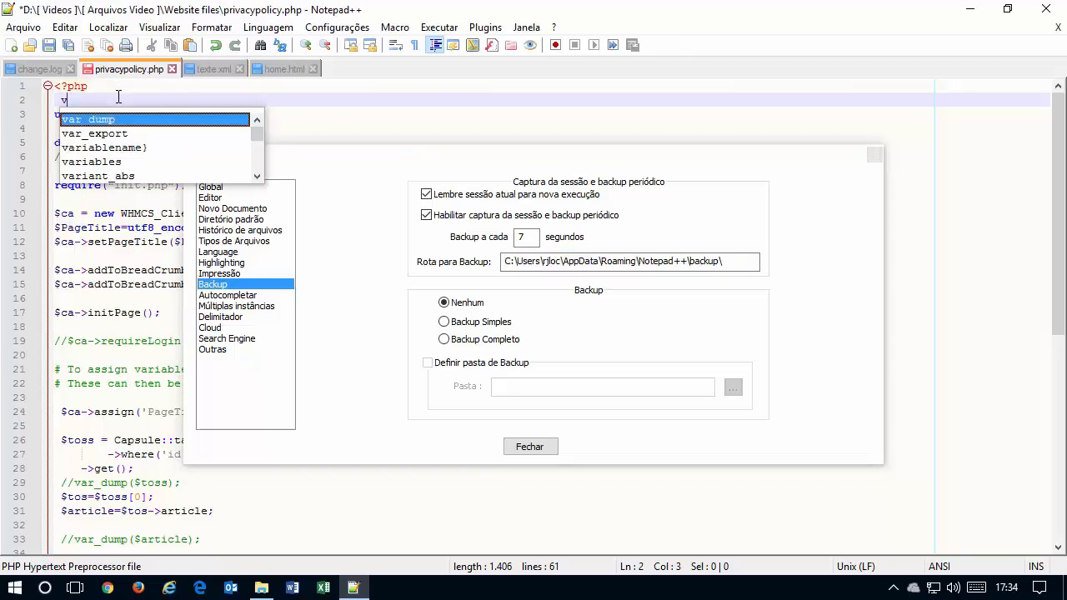
key(Escape)
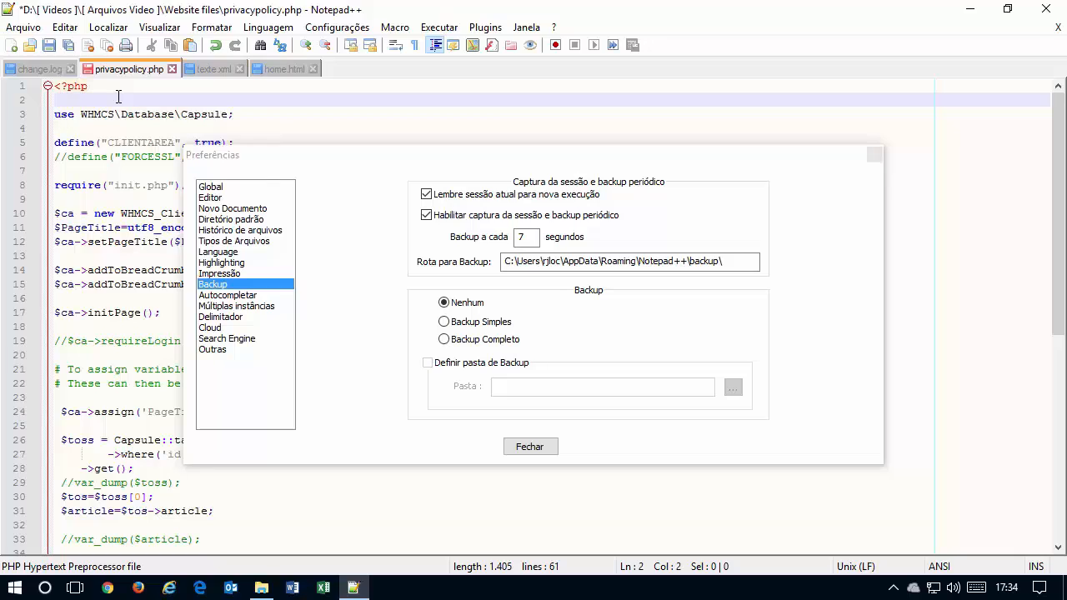
text(var #)
text(teste="";)
key(Return)
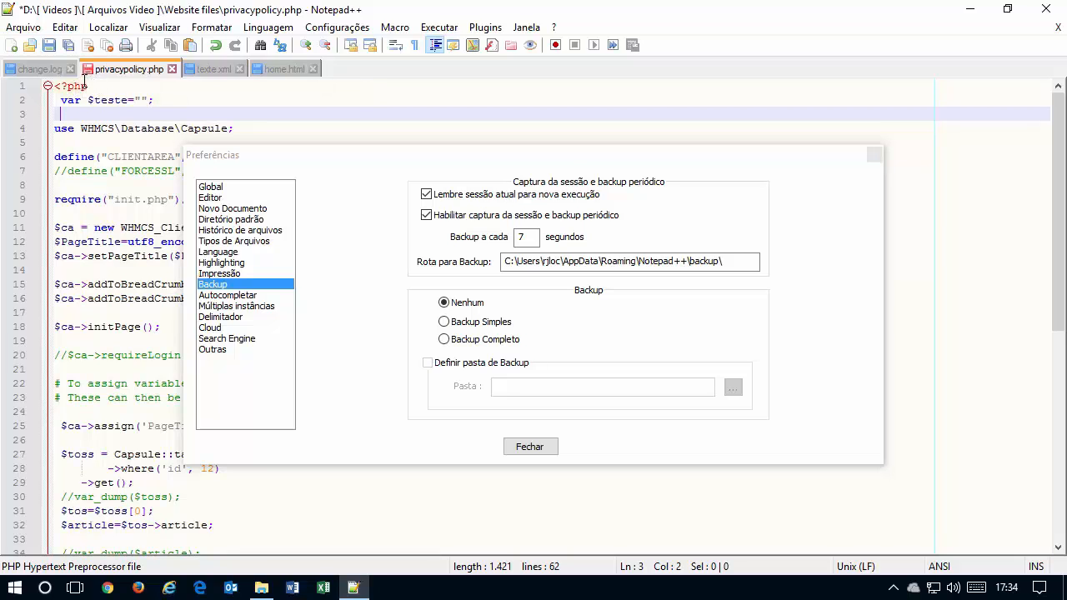
Copy the Rota para Backup path and open that folder in File Explorer through Este Computador.
drag(722, 261, 455, 252)
key(ctrl+c)
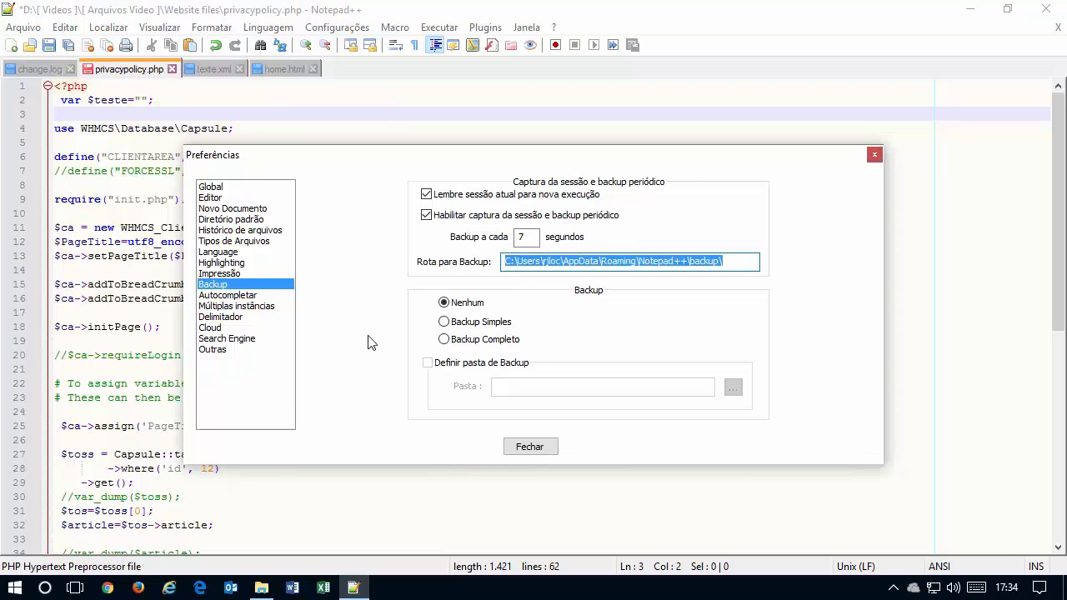
key(super+d)
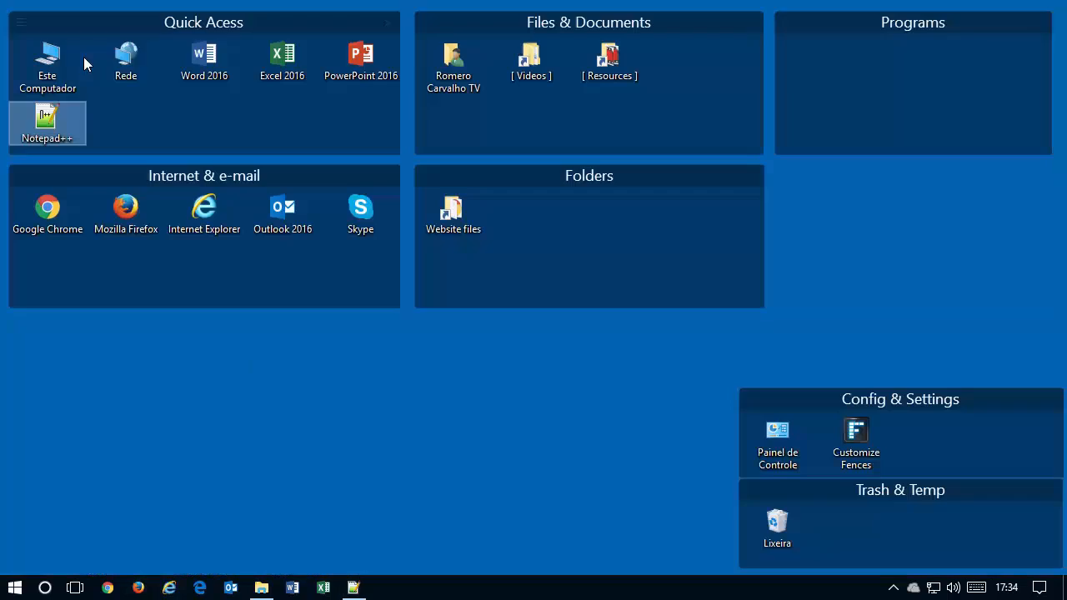
double_click(58, 53)
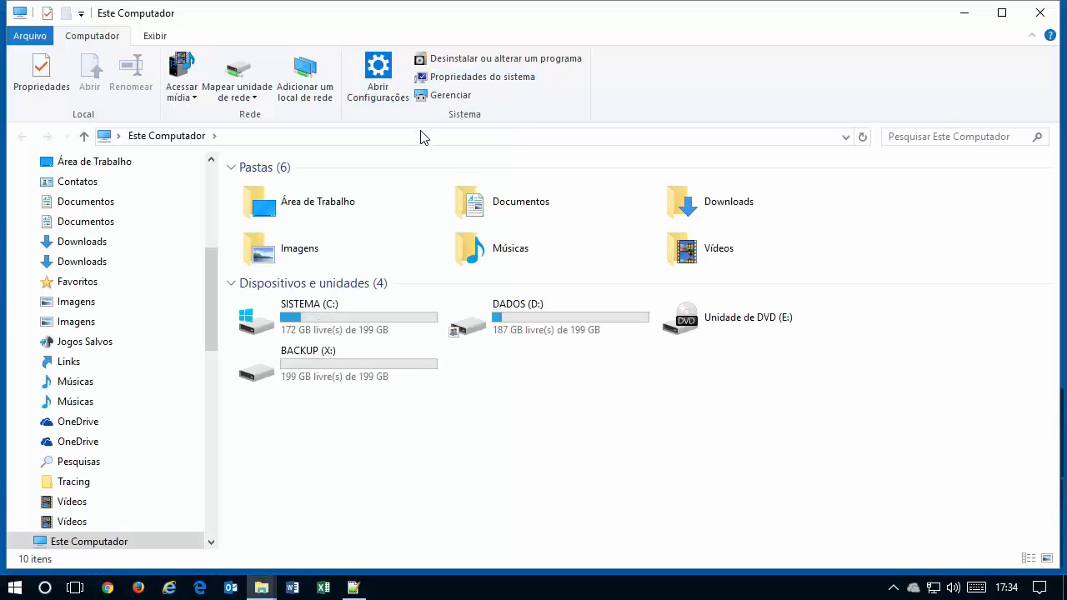
click(424, 143)
key(ctrl+v)
key(Return)
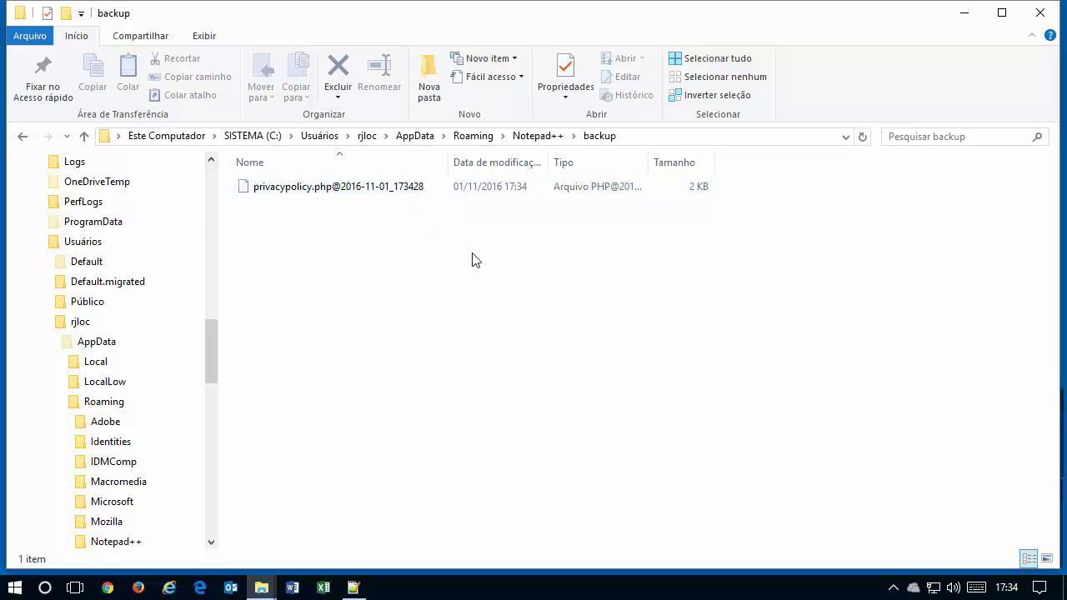
Return to Notepad++, close the preferences, exit without saving privacypolicy.php, and relaunch the program from the desktop.
key(alt+Tab)
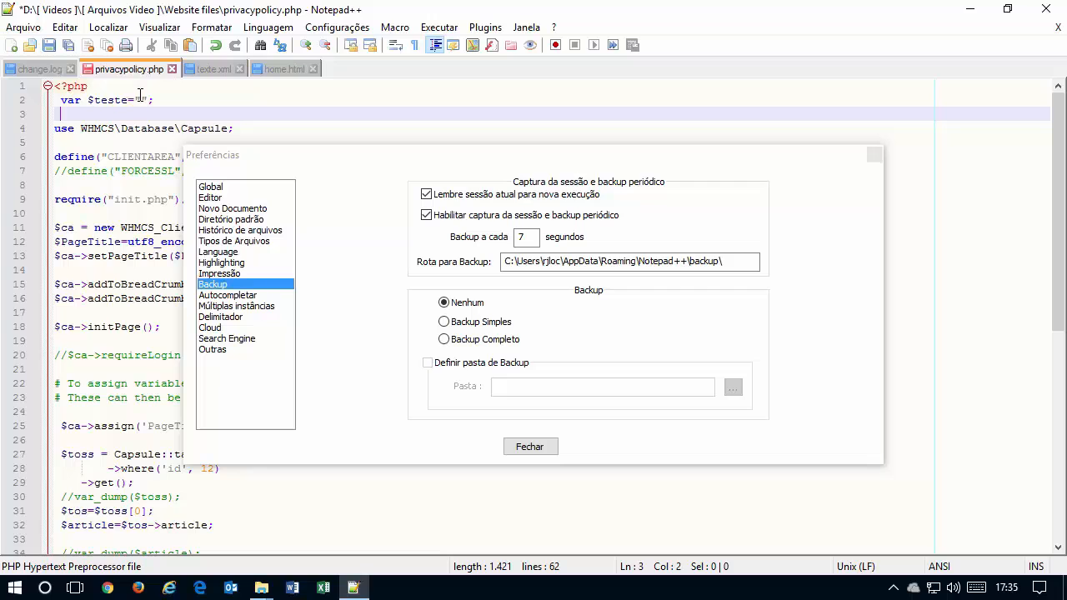
click(530, 447)
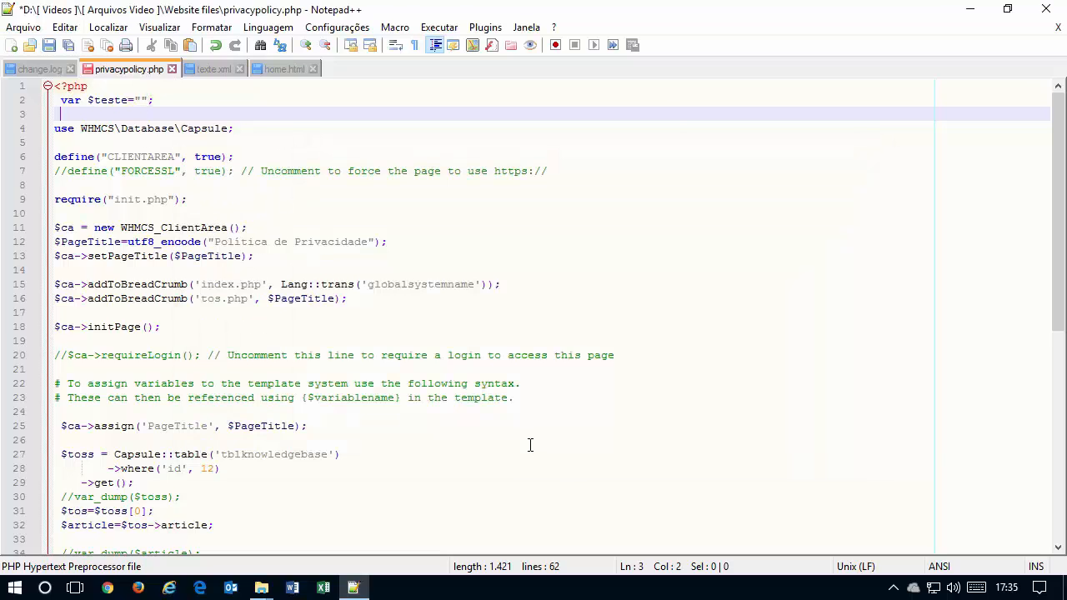
click(1046, 9)
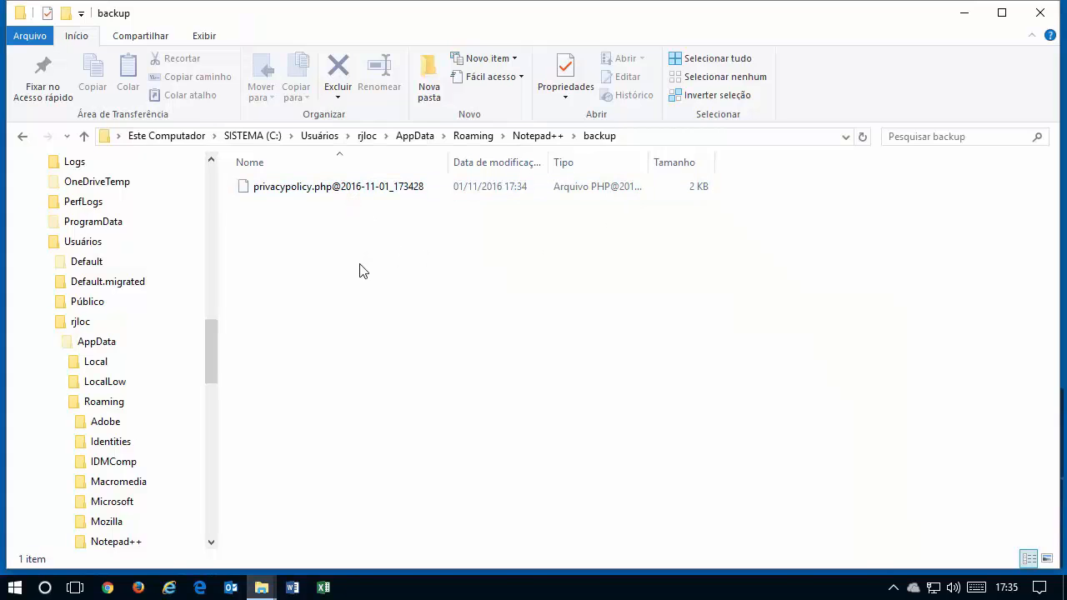
key(super+d)
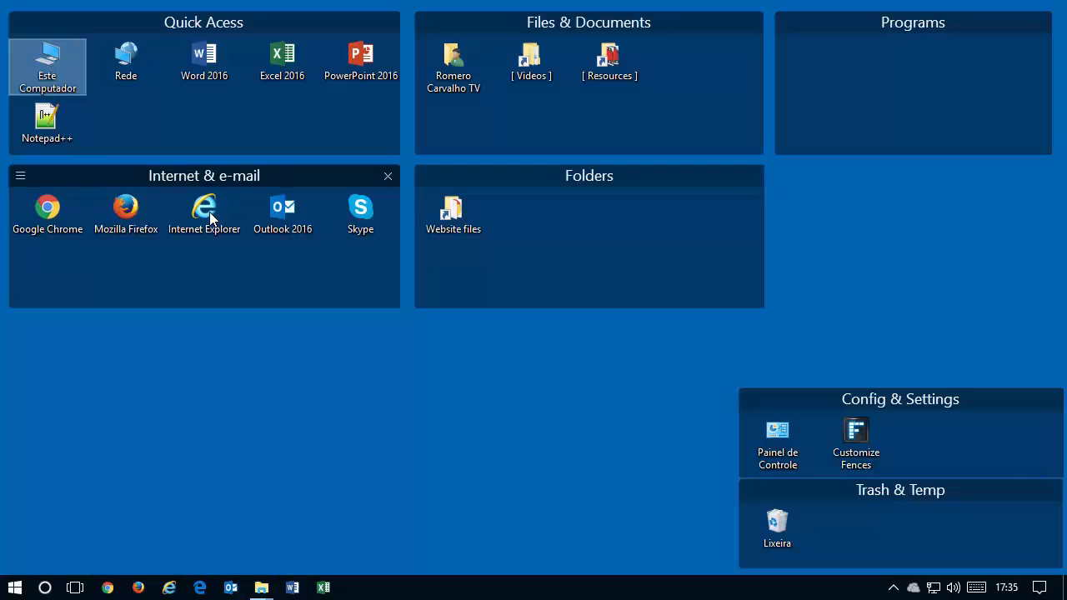
double_click(49, 122)
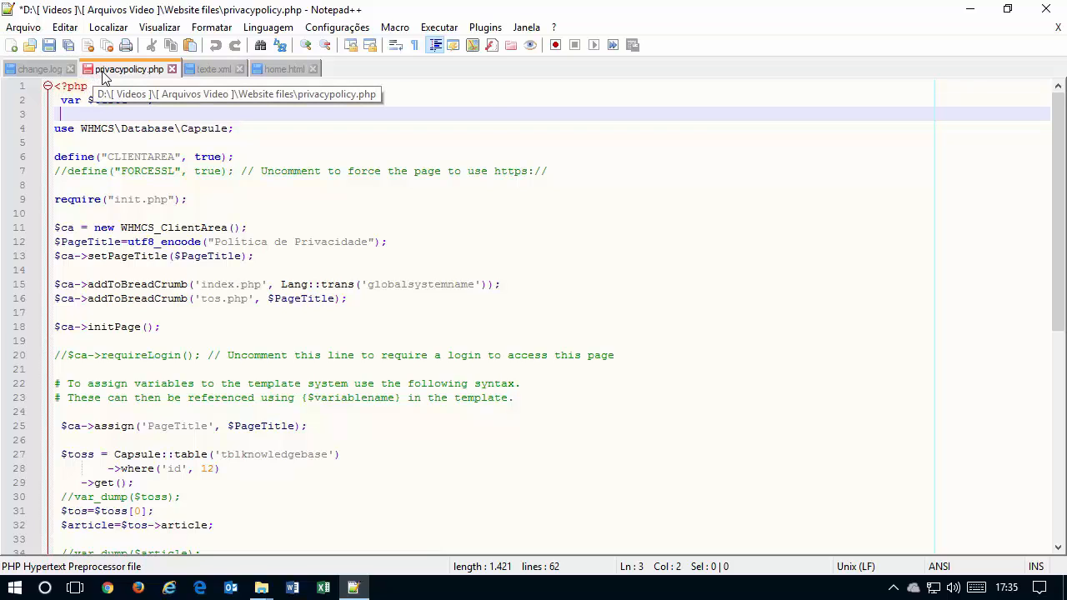
Set the backup mode to Backup Simples in the preferences and close them.
click(337, 27)
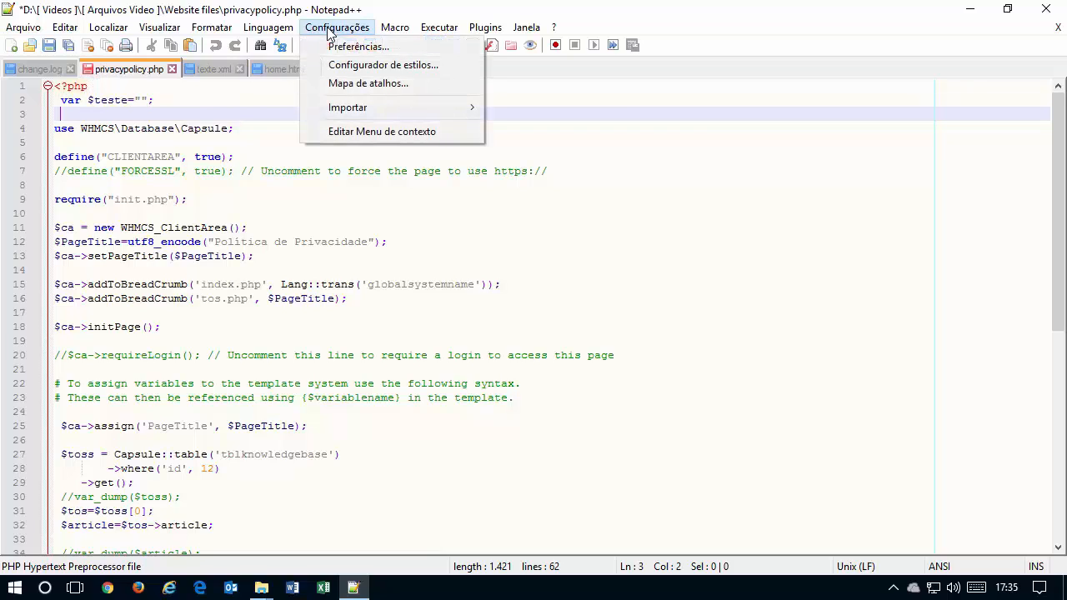
click(372, 52)
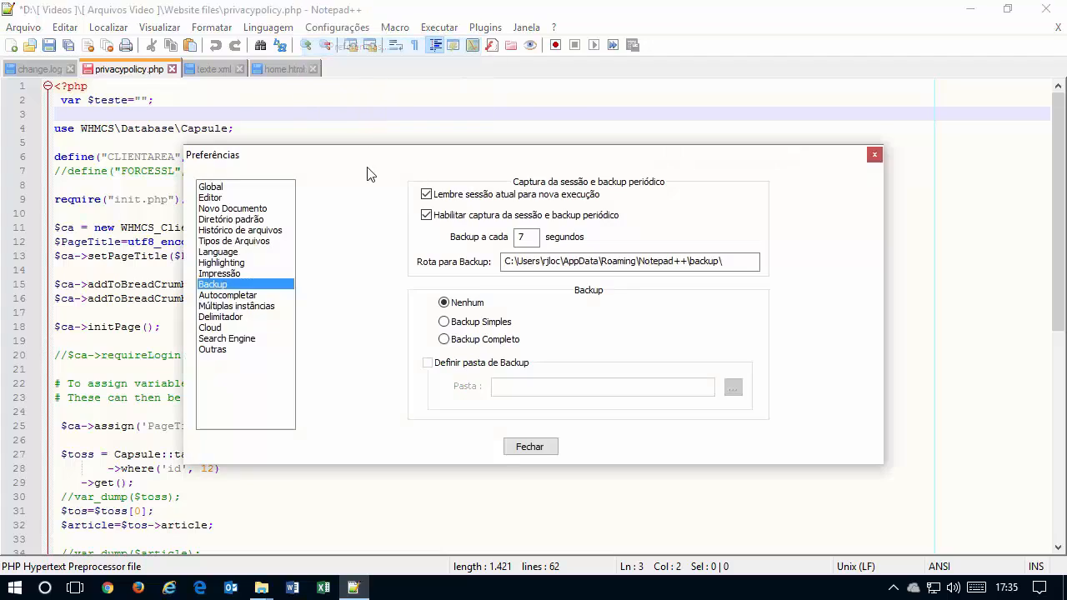
click(481, 328)
click(538, 448)
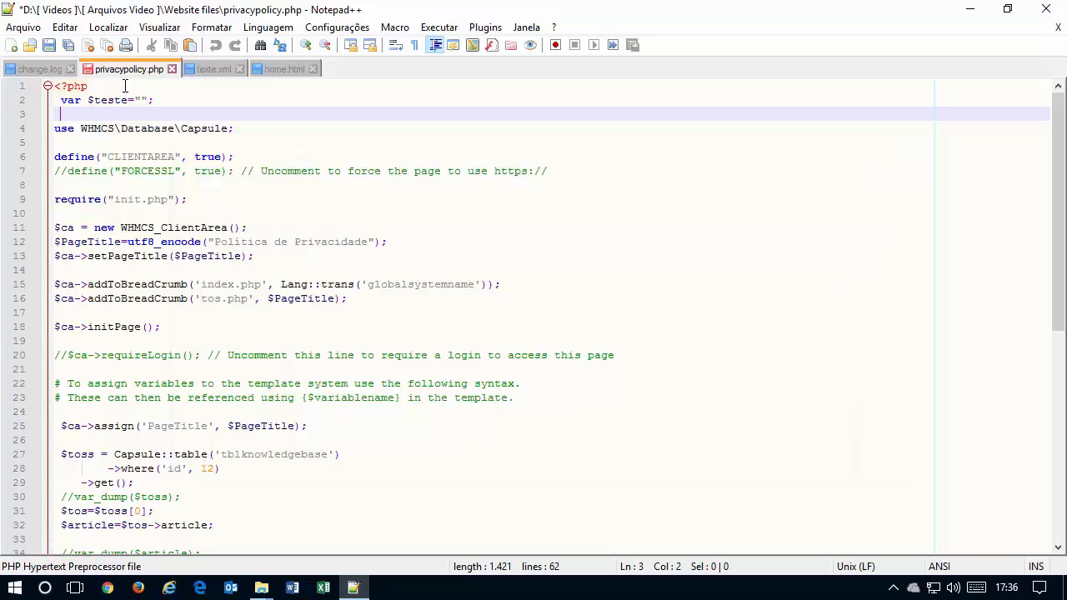
Save privacypolicy.php and switch to the Website files folder in File Explorer.
click(49, 47)
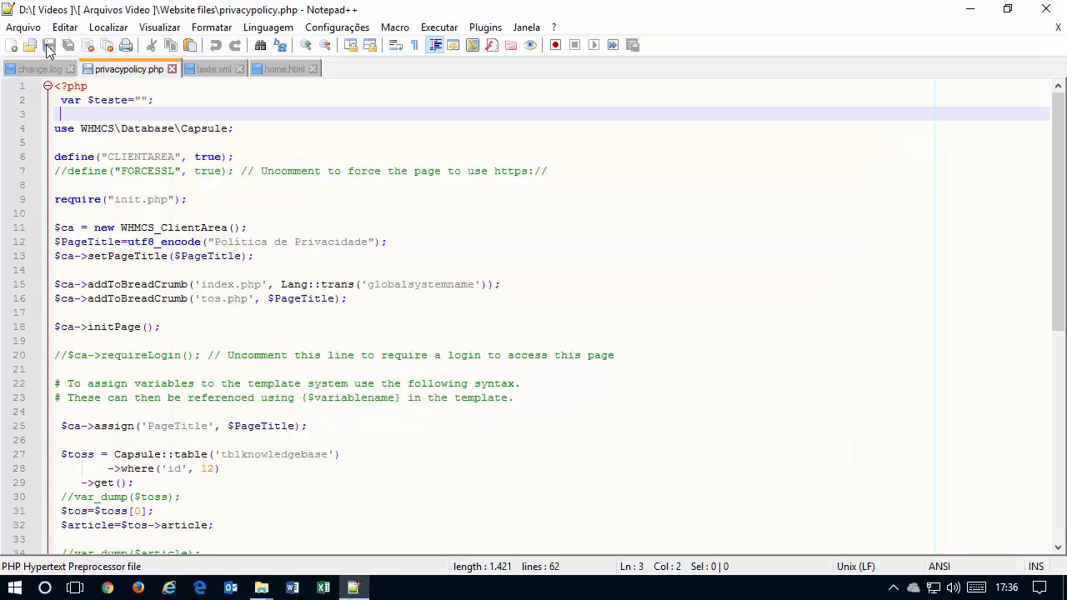
key(alt+Tab)
key(alt+Tab)
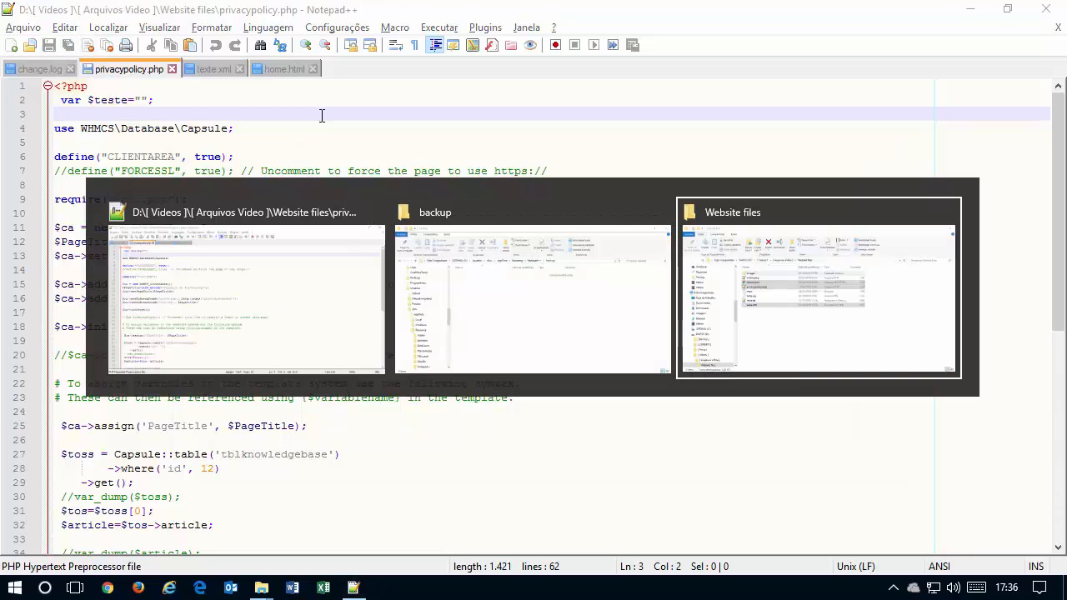
click(358, 394)
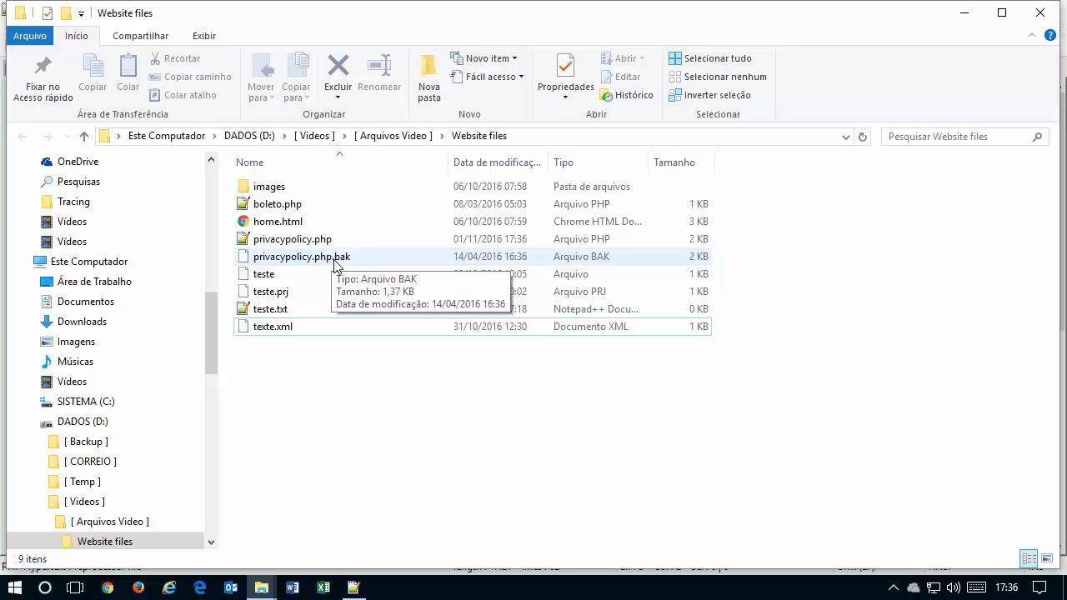
Open privacypolicy.php.bak from the Website files folder in Notepad++ and place it beside privacypolicy.php.
drag(333, 266, 375, 121)
key(alt+Tab)
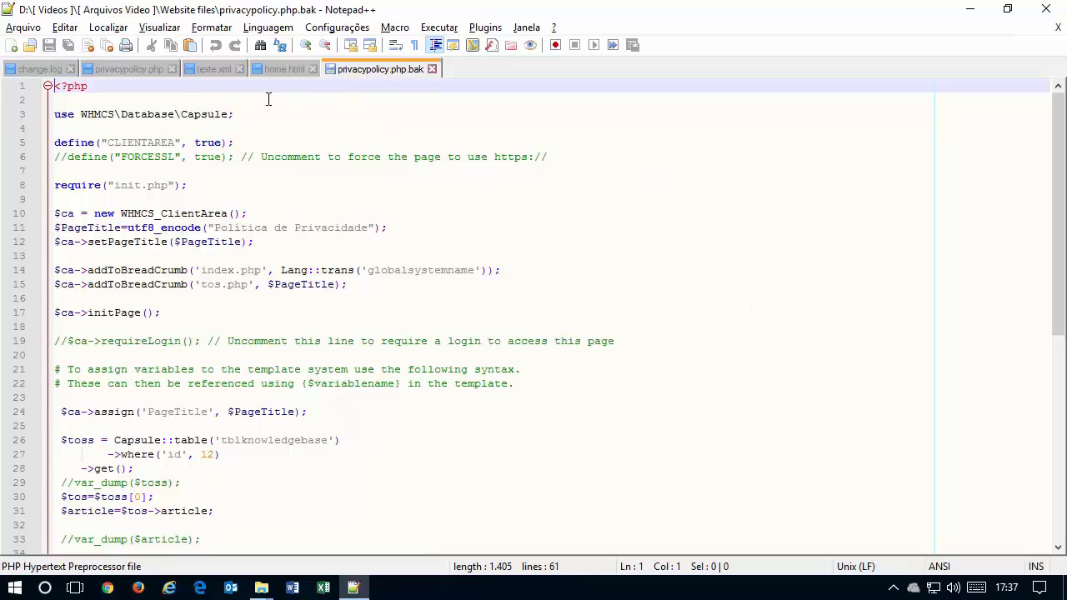
drag(367, 71, 144, 72)
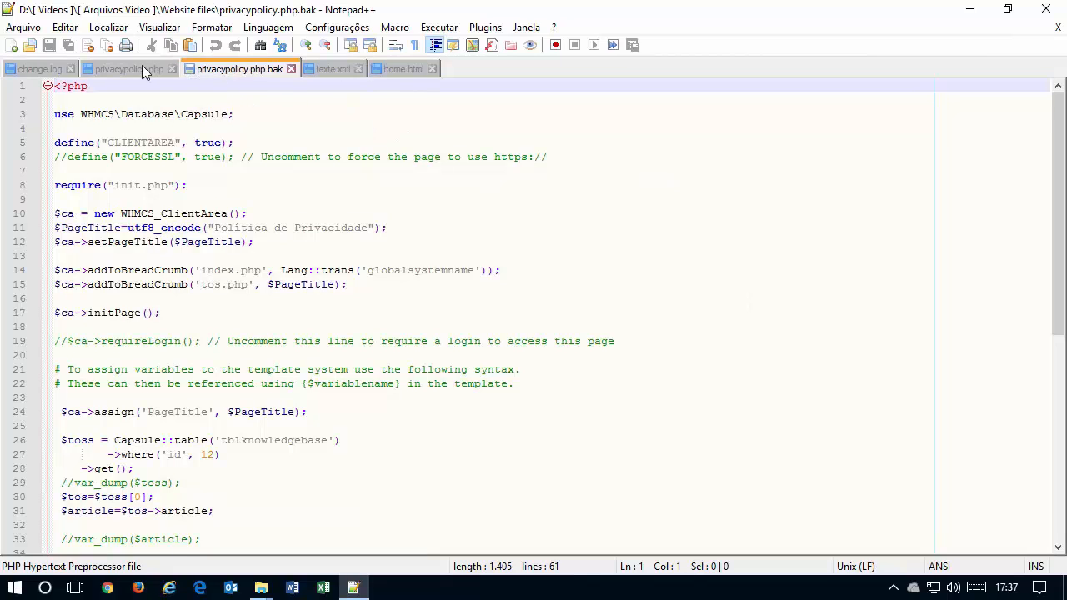
Compare the opening lines of privacypolicy.php and privacypolicy.php.bak, and close the .bak file.
click(133, 70)
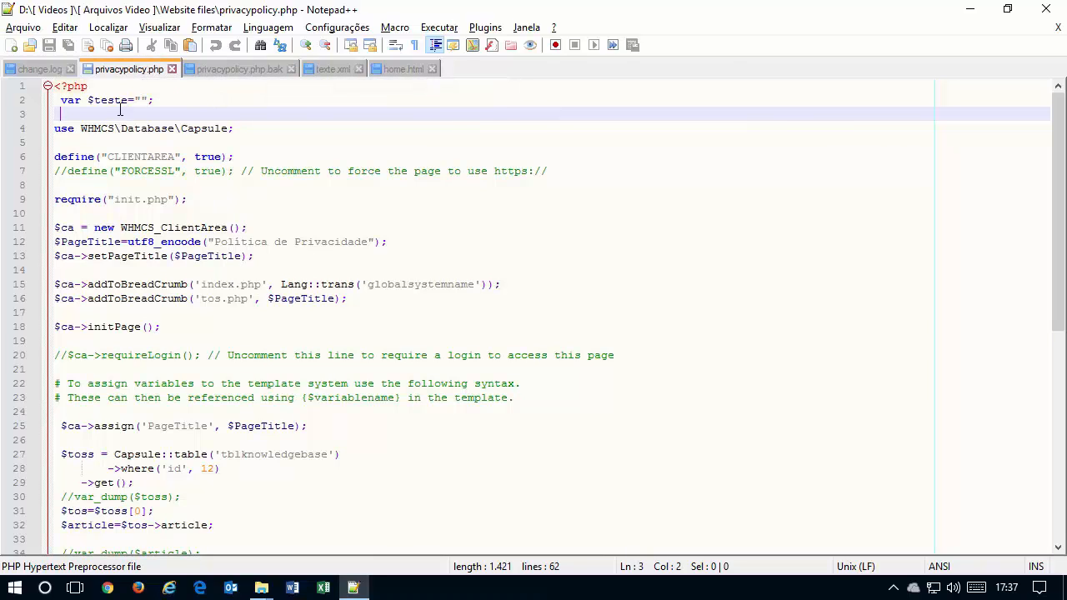
click(209, 69)
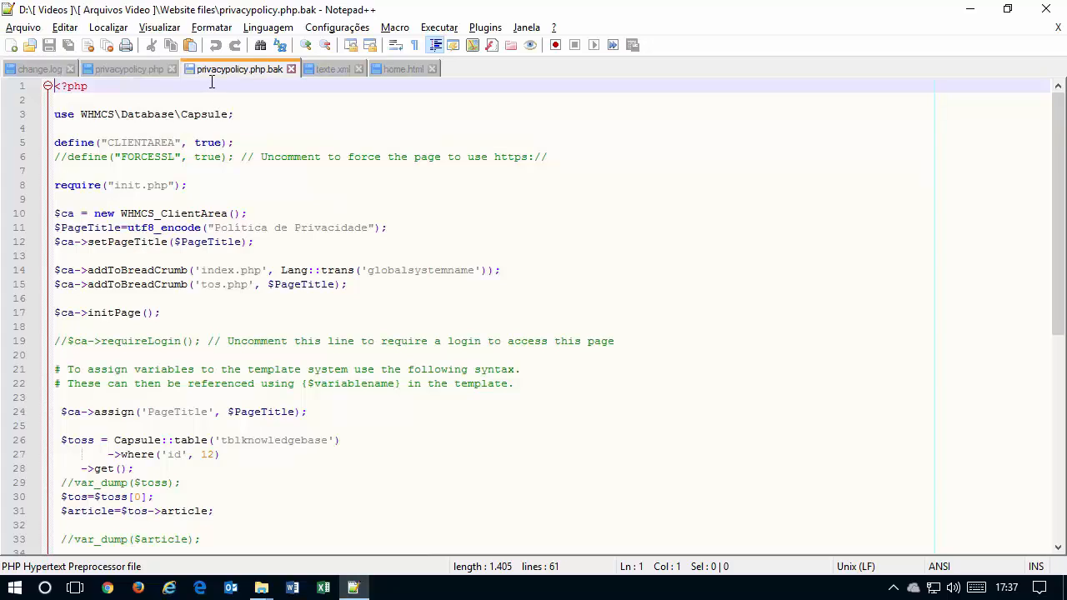
click(147, 70)
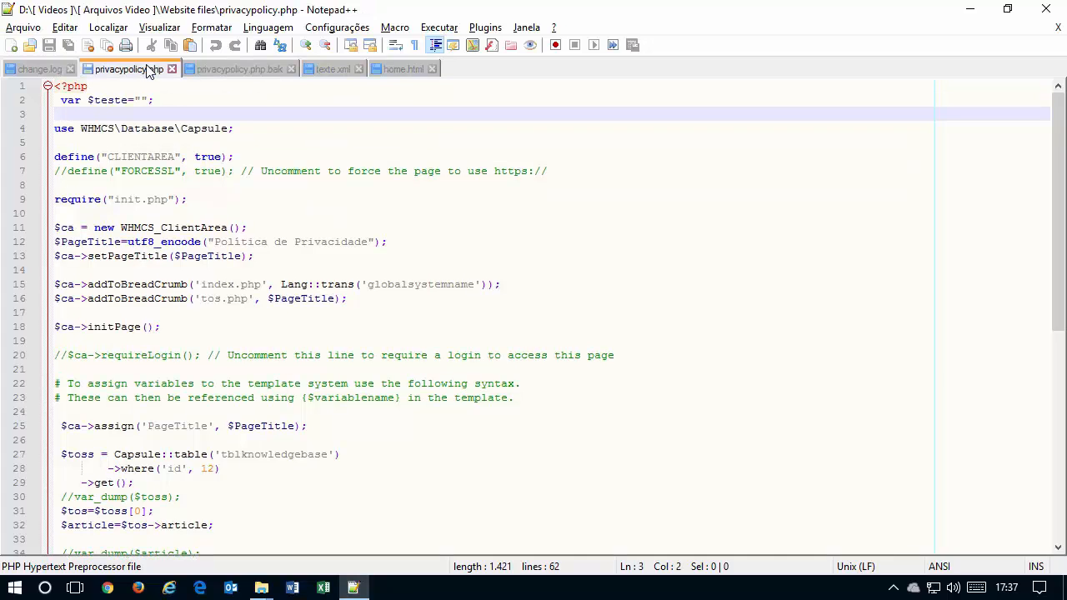
click(292, 69)
Change the backup mode to Backup Completo in the preferences and close them.
click(338, 27)
click(345, 46)
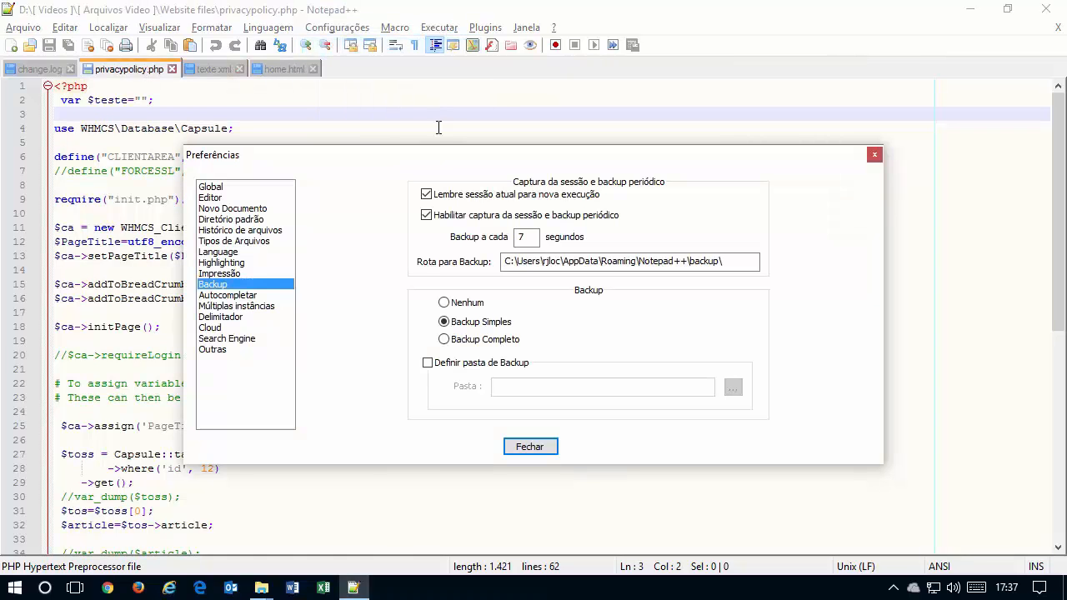
click(488, 340)
click(530, 448)
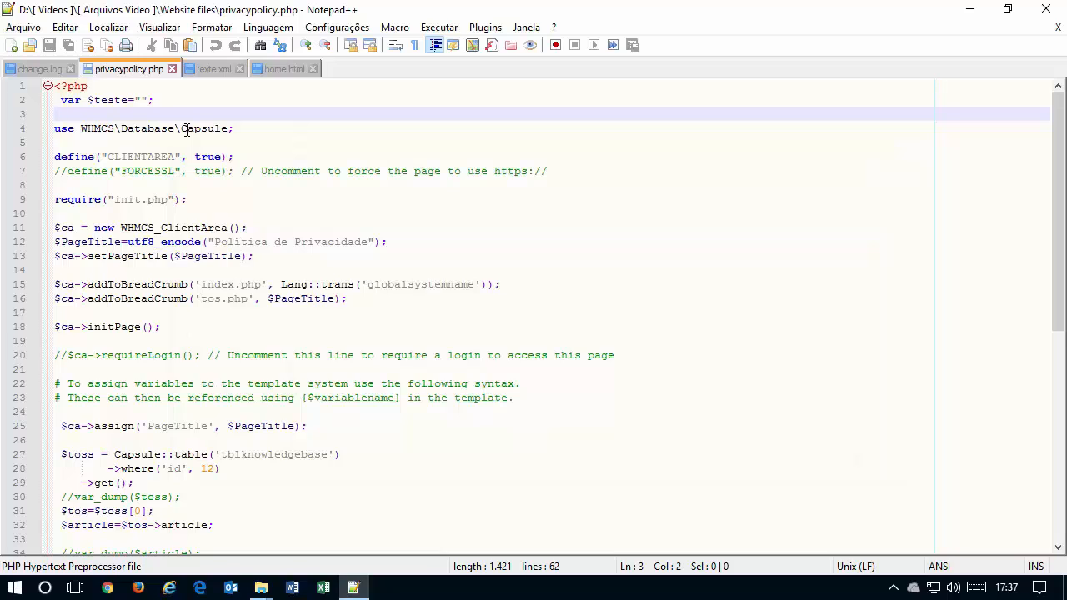
Add $teste="Teste"; on line 3 of privacypolicy.php, followed by a new line, and save the file.
text($tes)
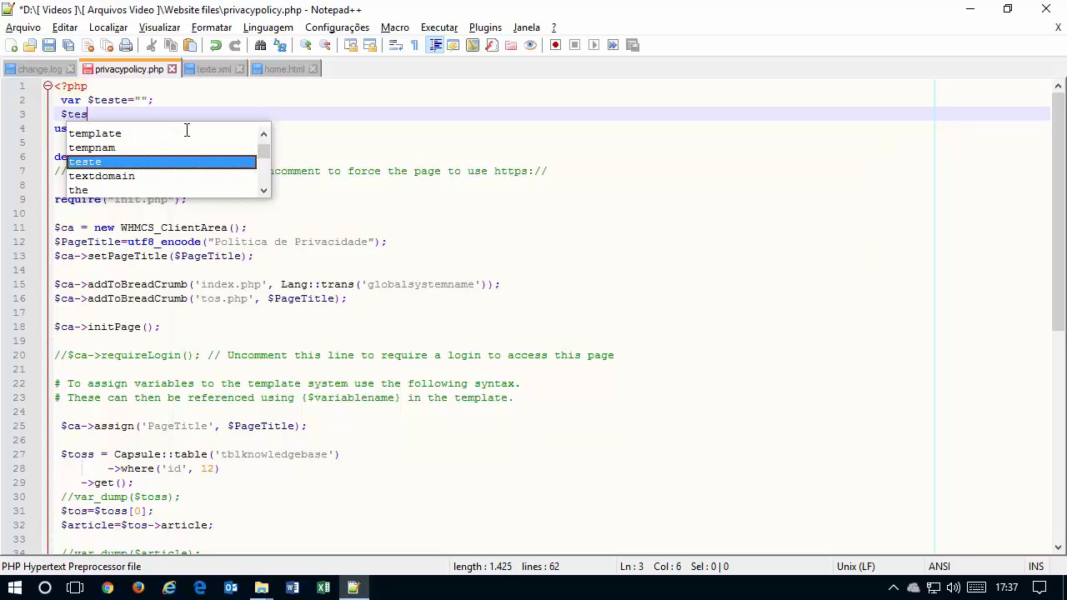
text(te="")
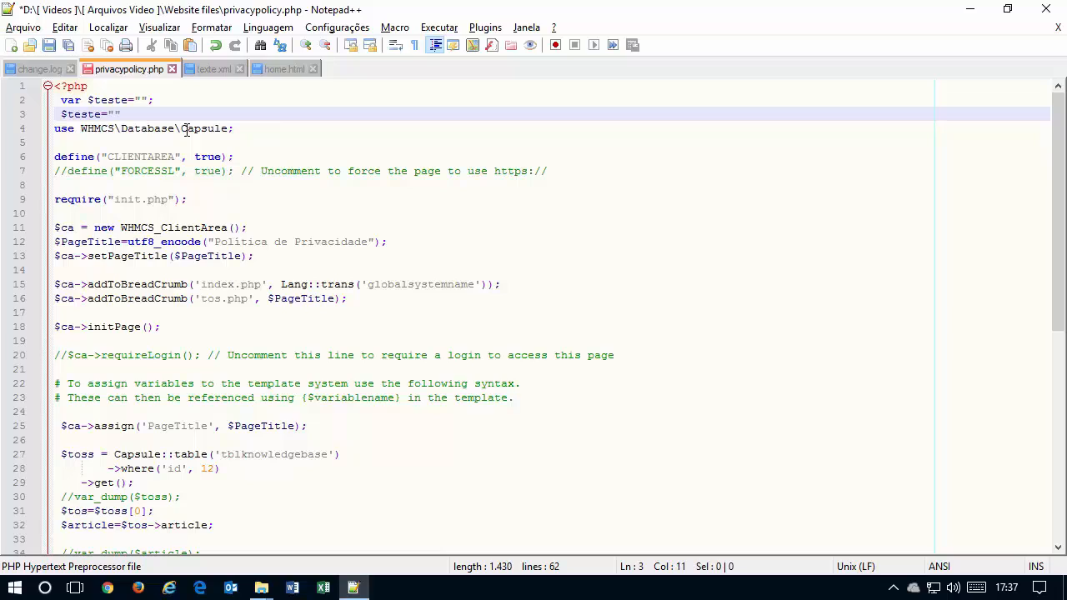
text(Teste)
key(Return)
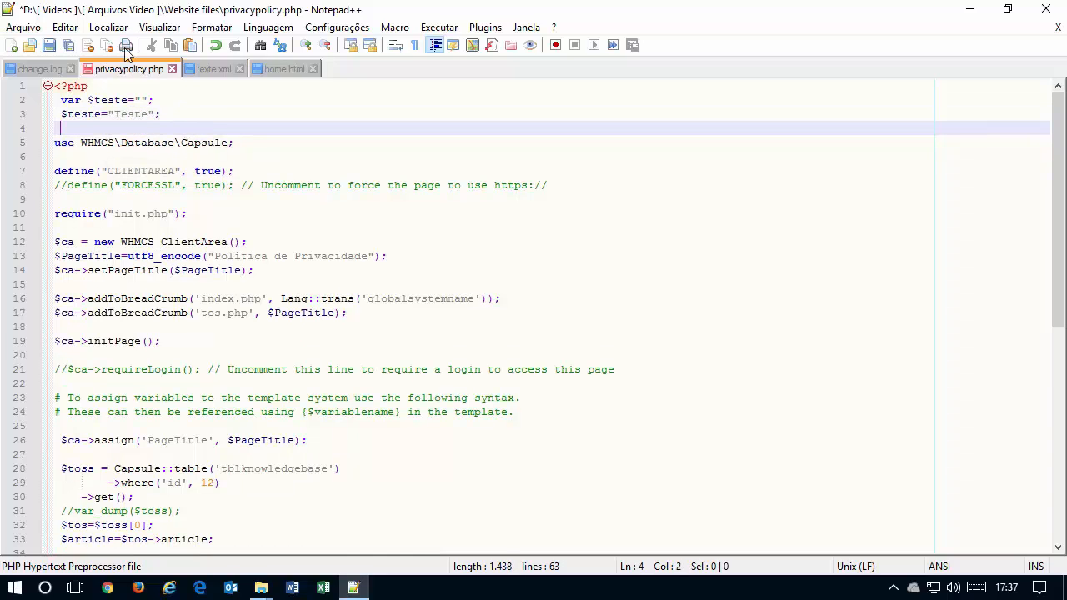
click(48, 45)
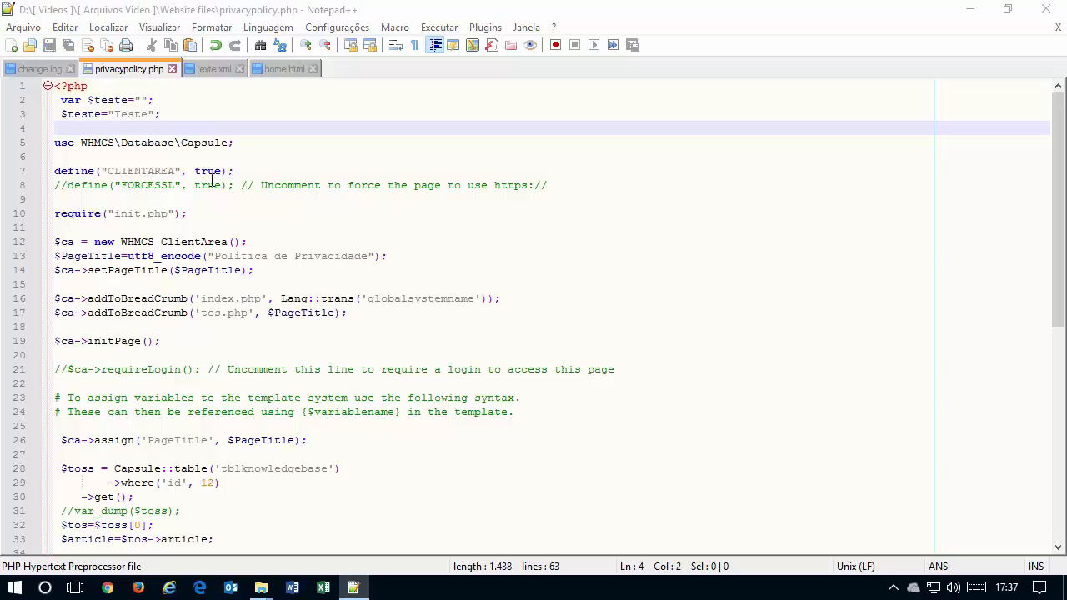
Switch to the Website files folder in File Explorer and examine the nppBackup folder.
key(alt+Tab)
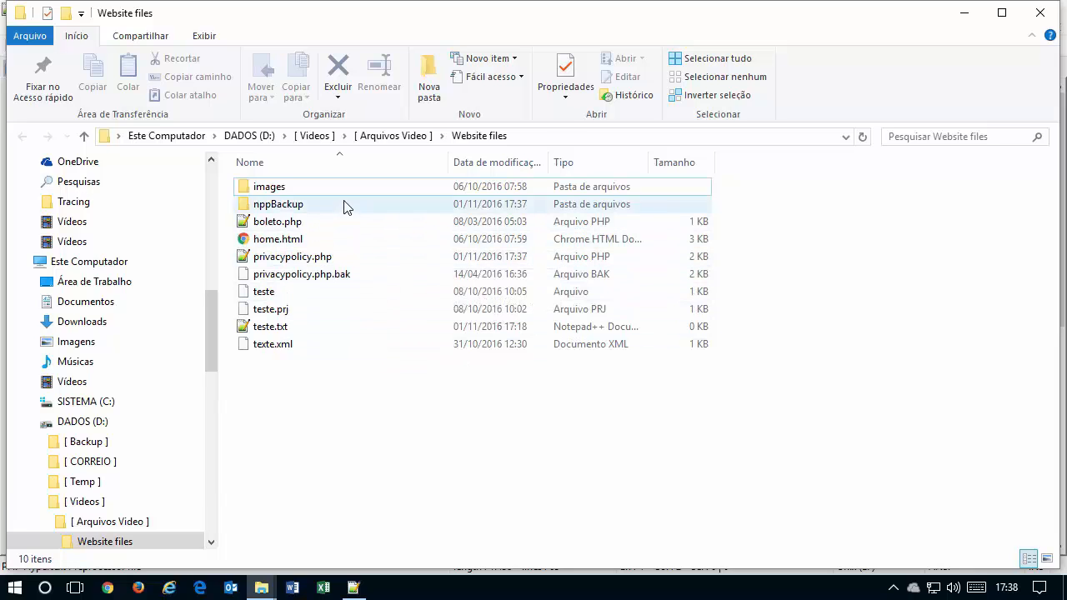
click(368, 388)
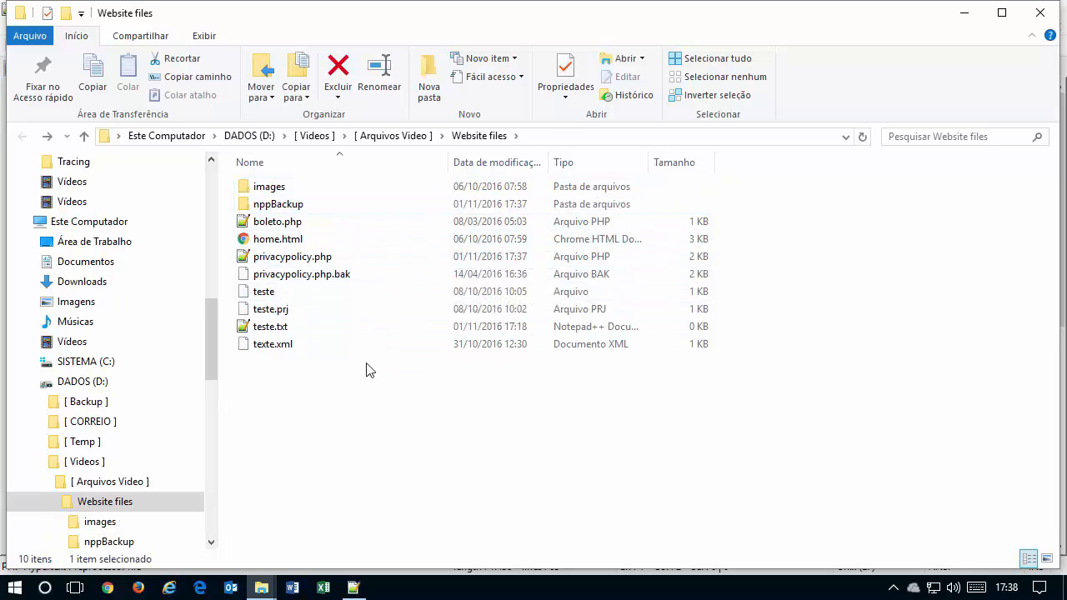
Open the nppBackup folder and examine the backup file in it.
double_click(306, 204)
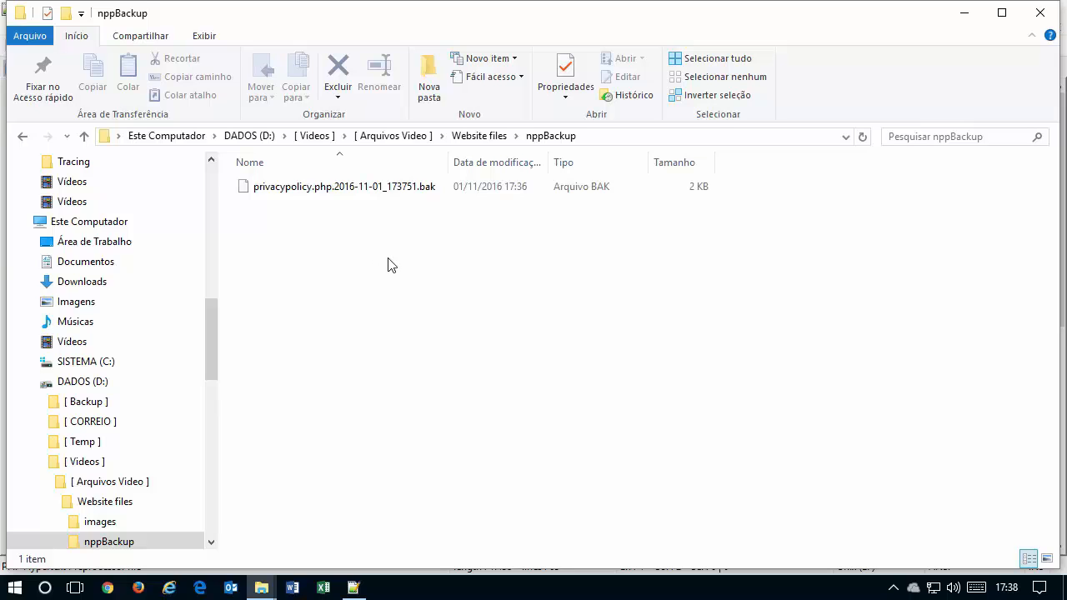
Switch to Notepad++, add $teste=$teste . $teste; on line 4 of privacypolicy.php, and save the file.
key(alt+Tab)
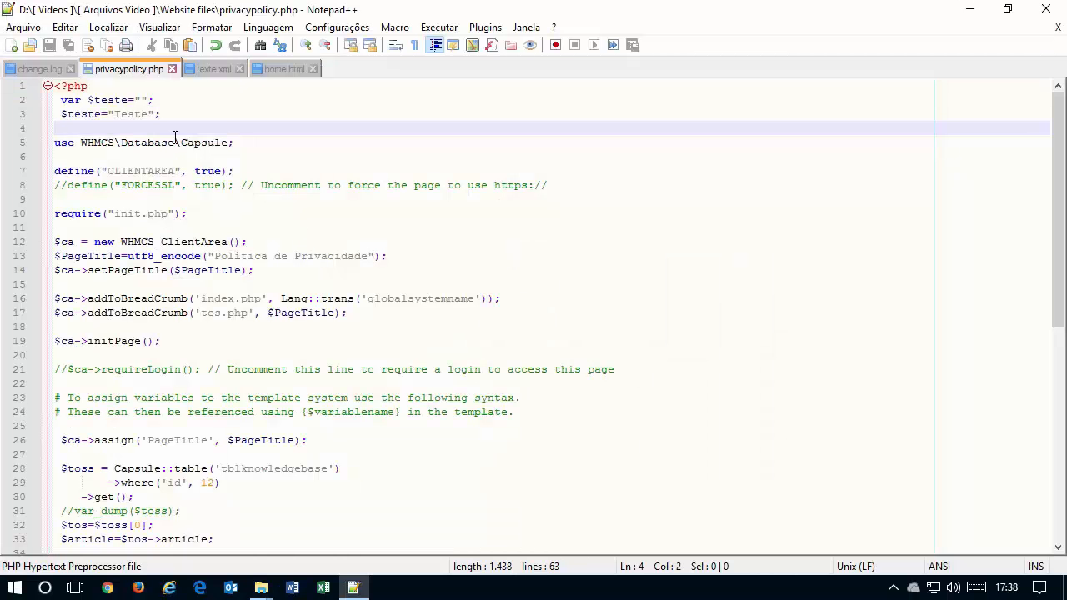
key(Up)
key(ctrl+shift+Right)
key(ctrl+shift+Right)
text($teste)
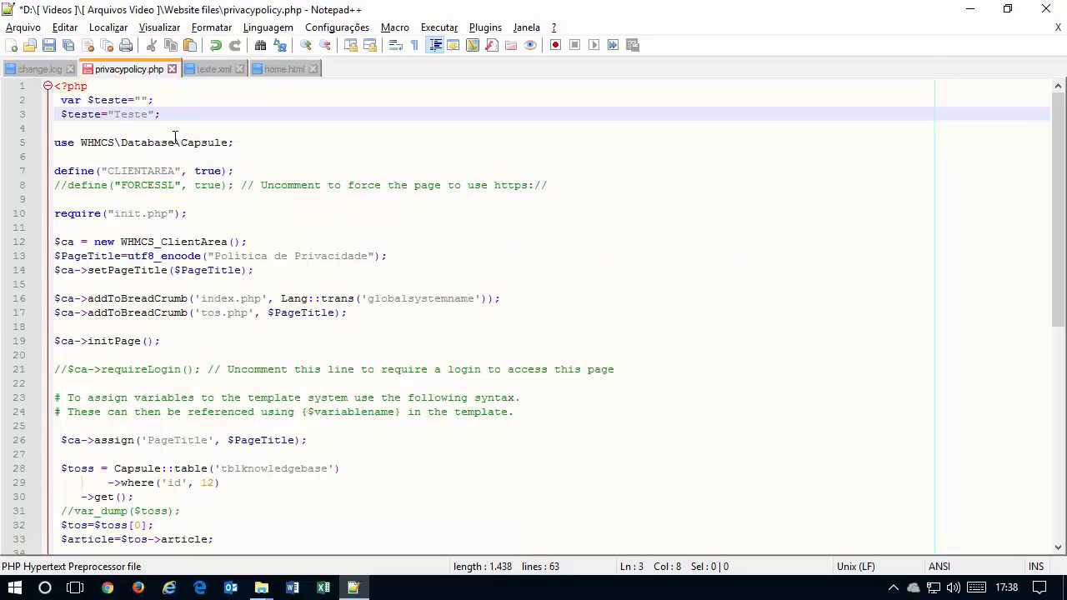
key(Down)
text($teste)
text(=)
text($teste)
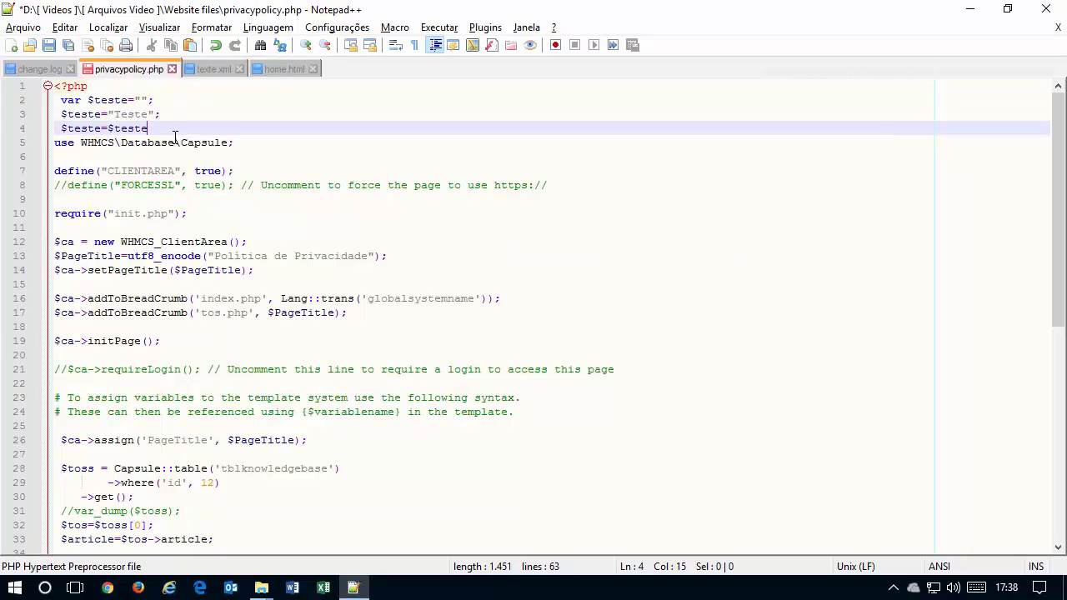
text(.)
text($teste)
text(;)
key(ctrl+s)
Switch to File Explorer and compare the files in the nppBackup folder with those in its parent Website files folder.
key(alt+Tab)
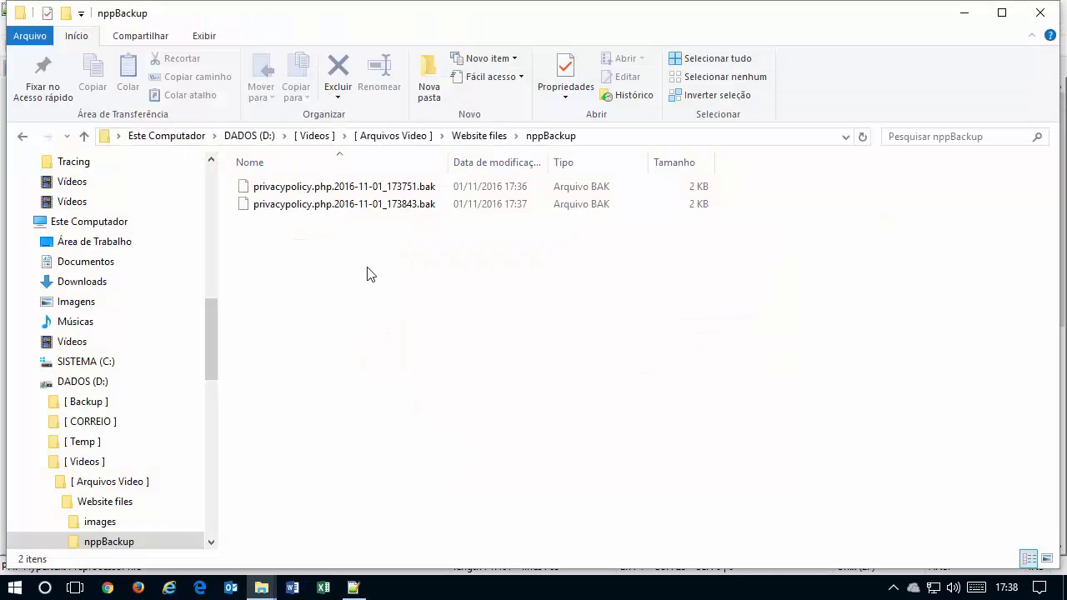
click(480, 136)
click(375, 309)
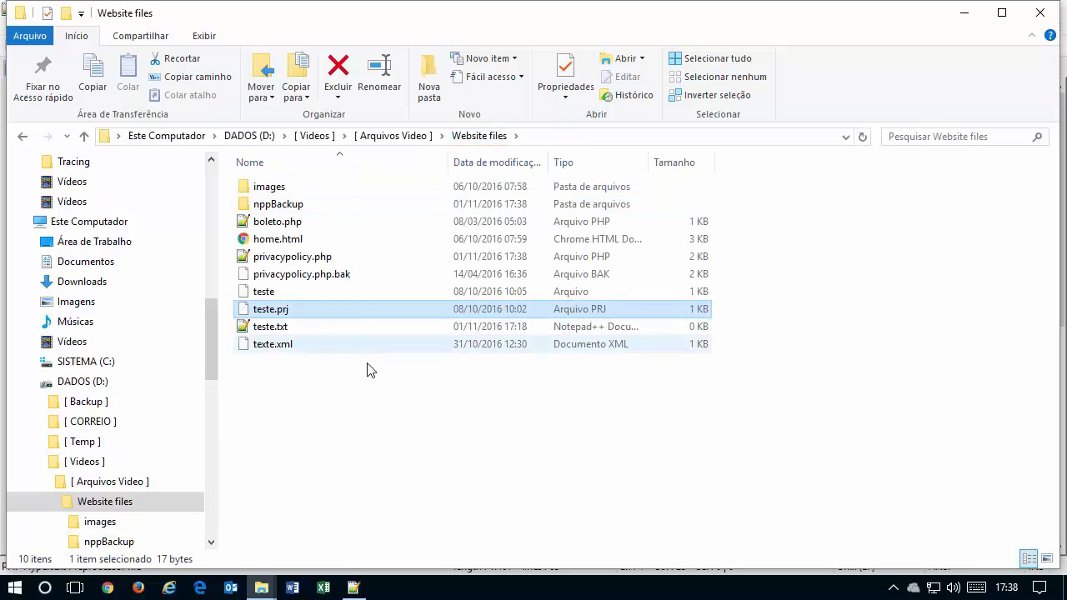
click(375, 391)
double_click(329, 205)
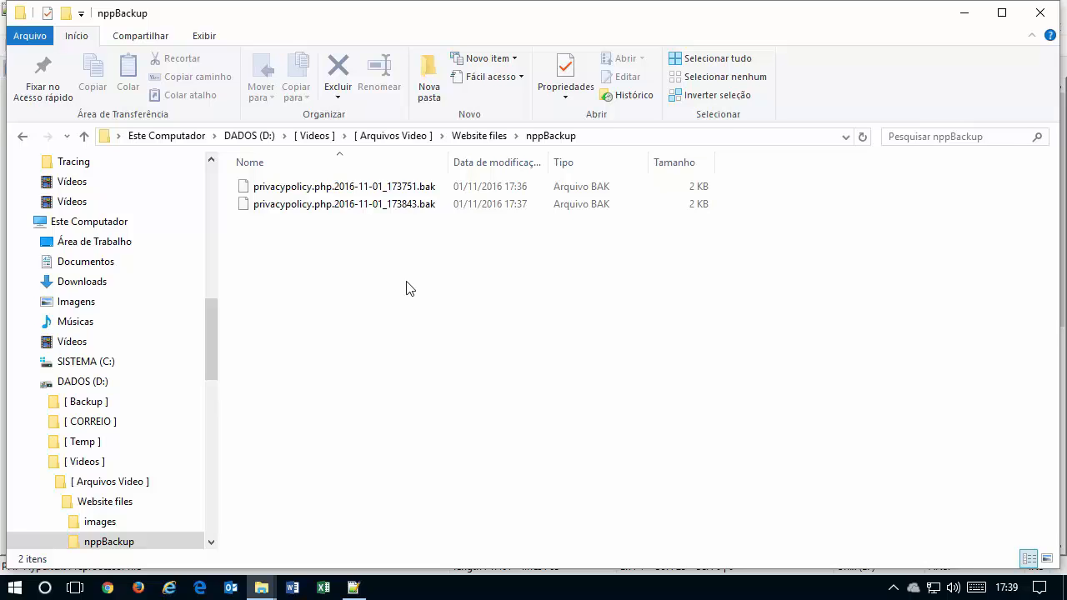
Switch to Notepad++, open the Backup preferences, and enable Definir pasta de Backup.
key(alt+Tab)
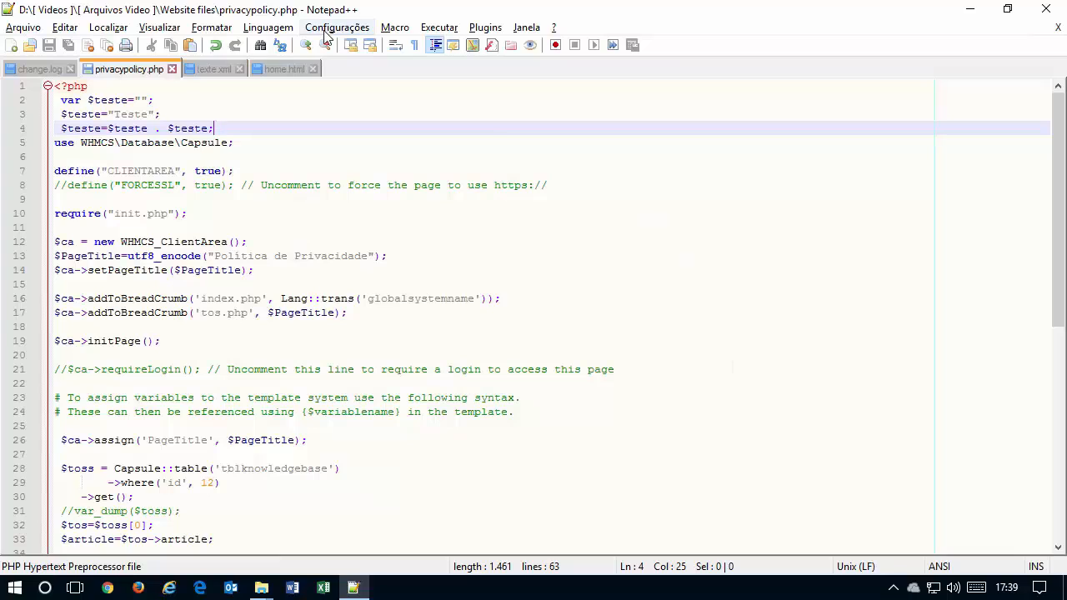
click(336, 27)
click(354, 46)
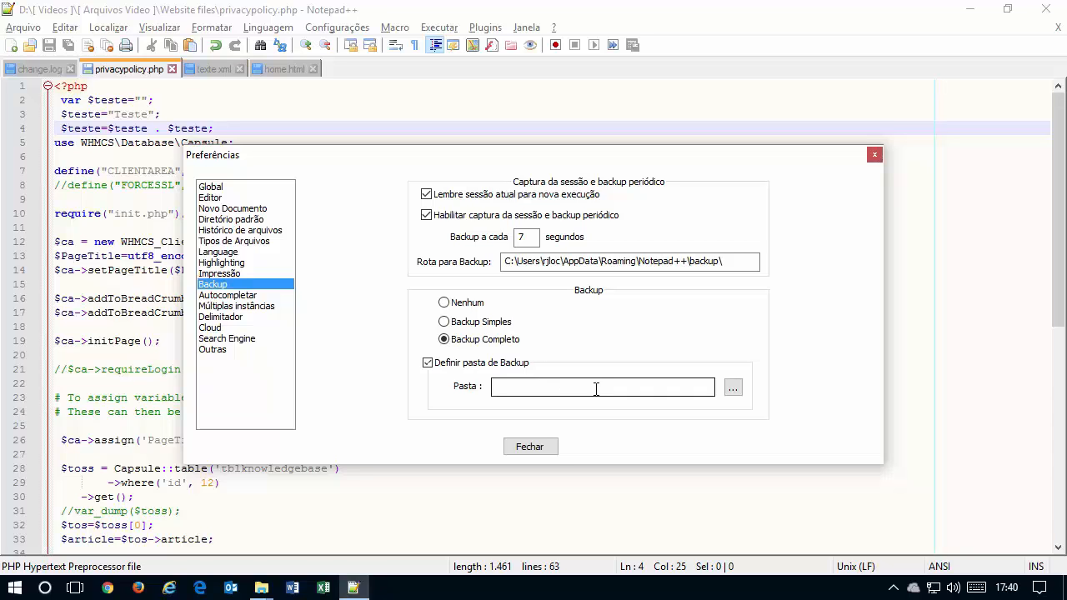
Switch to File Explorer, look over the computer's drives, and open the [ BACKUP APPS ] folder on the BACKUP (X:) drive.
key(alt+Tab)
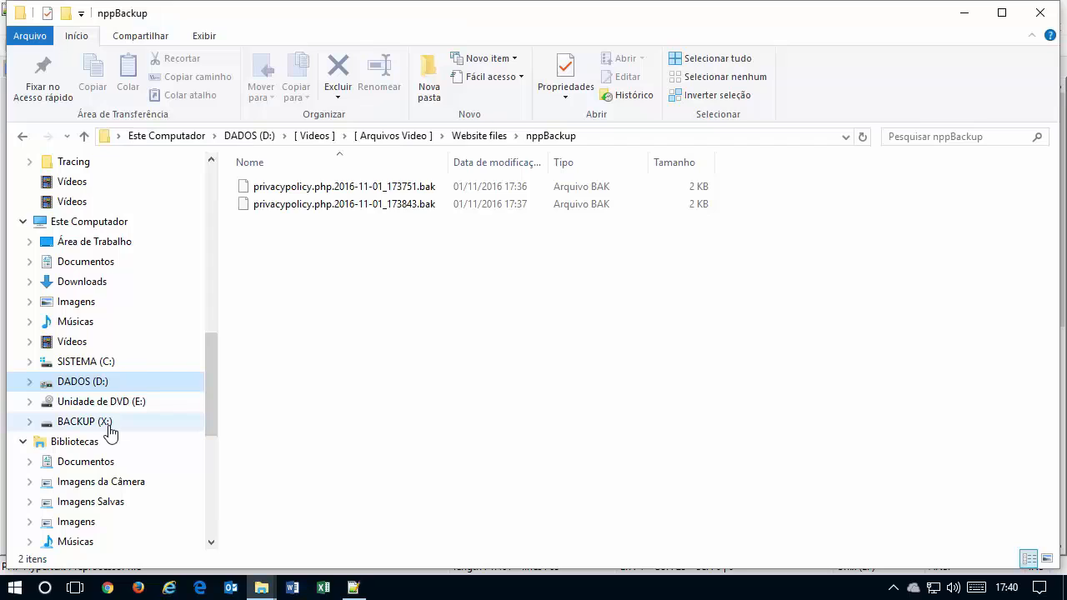
click(86, 422)
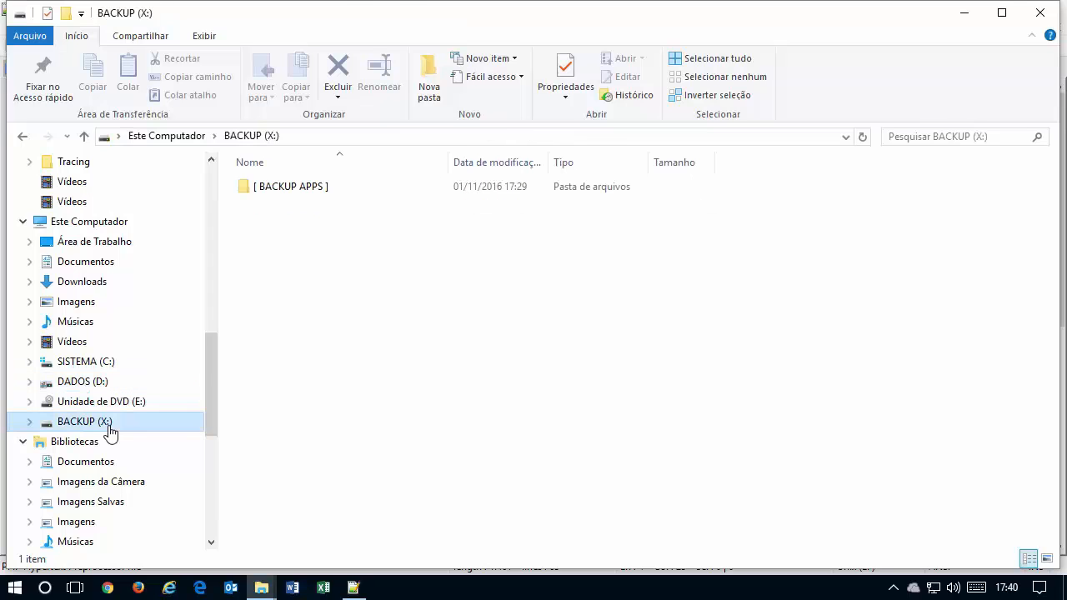
click(105, 223)
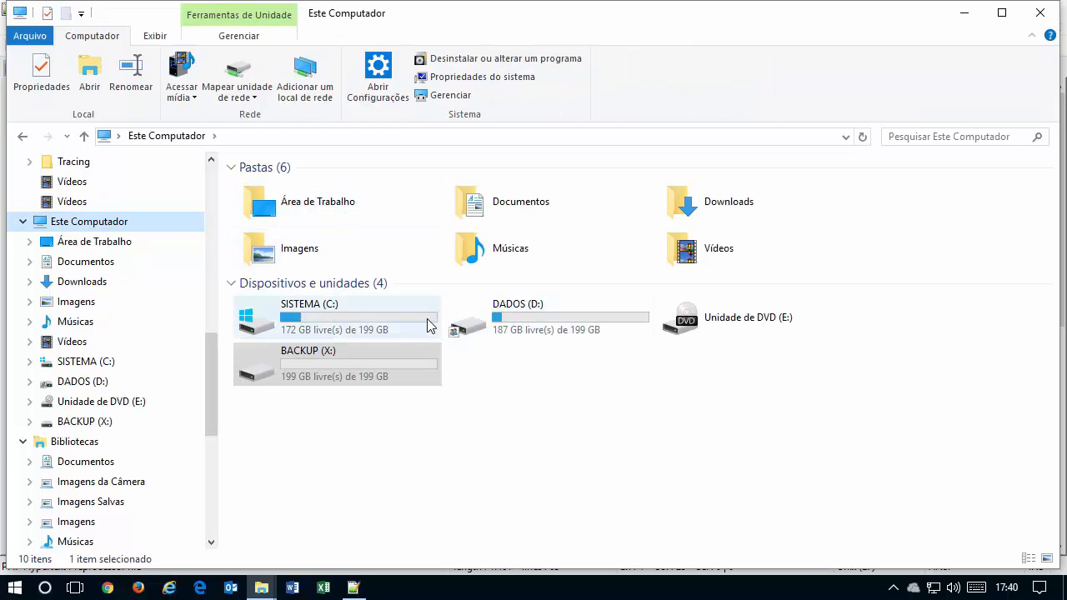
double_click(392, 364)
key(BackSpace)
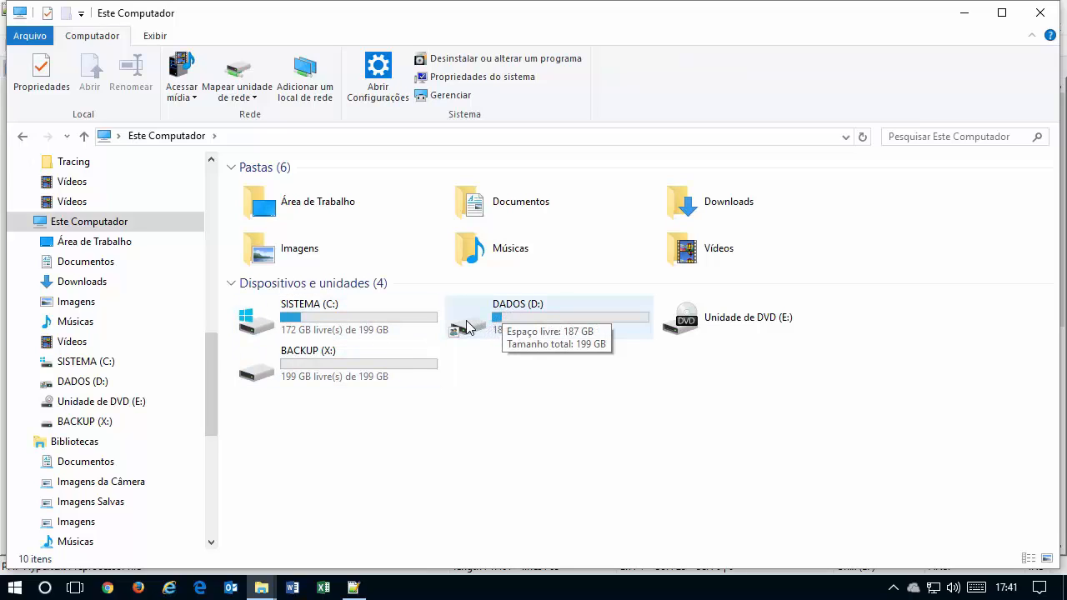
double_click(407, 352)
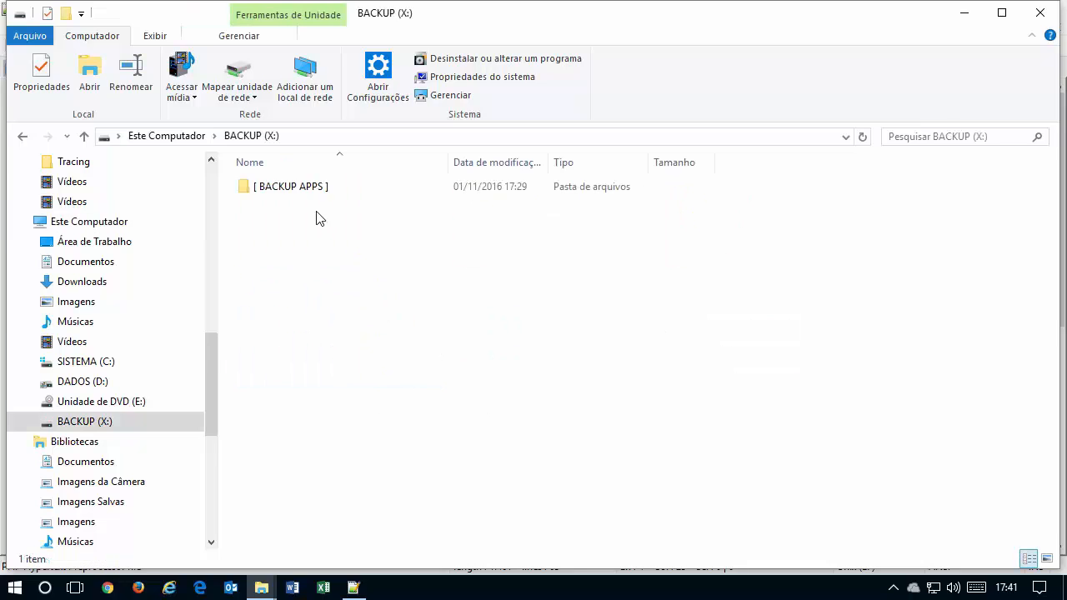
double_click(323, 190)
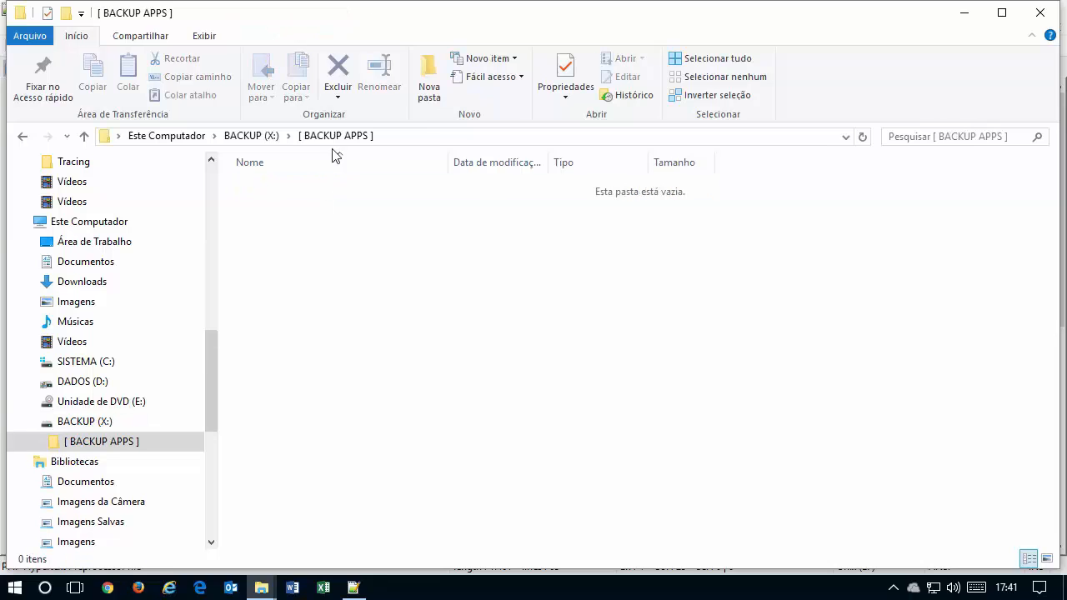
Create a folder named Notepad++ inside [ BACKUP APPS ] and open it.
right_click(270, 187)
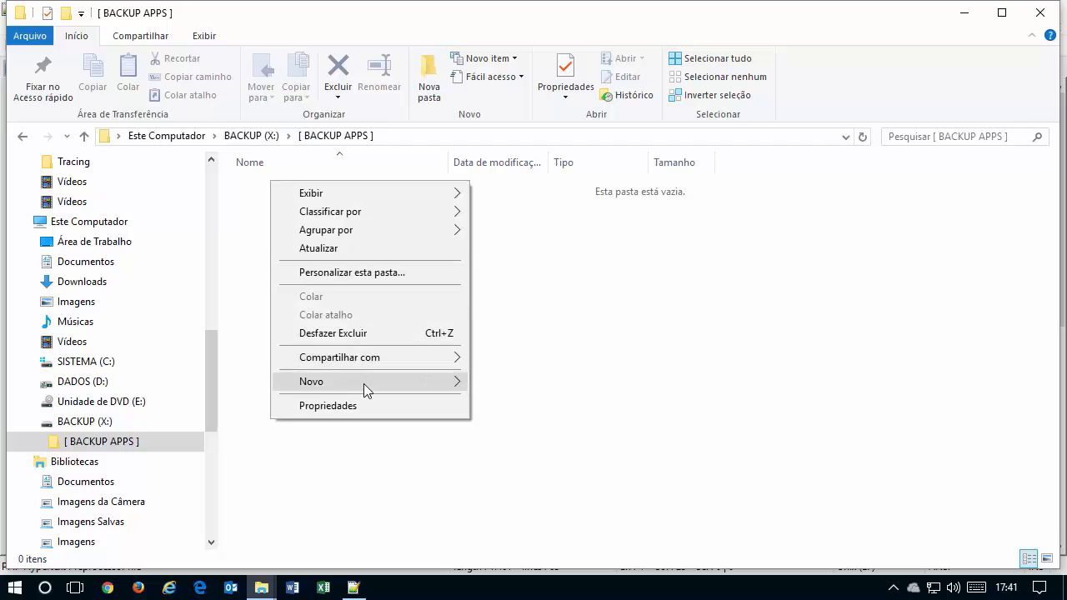
mouse_move(472, 368)
click(505, 136)
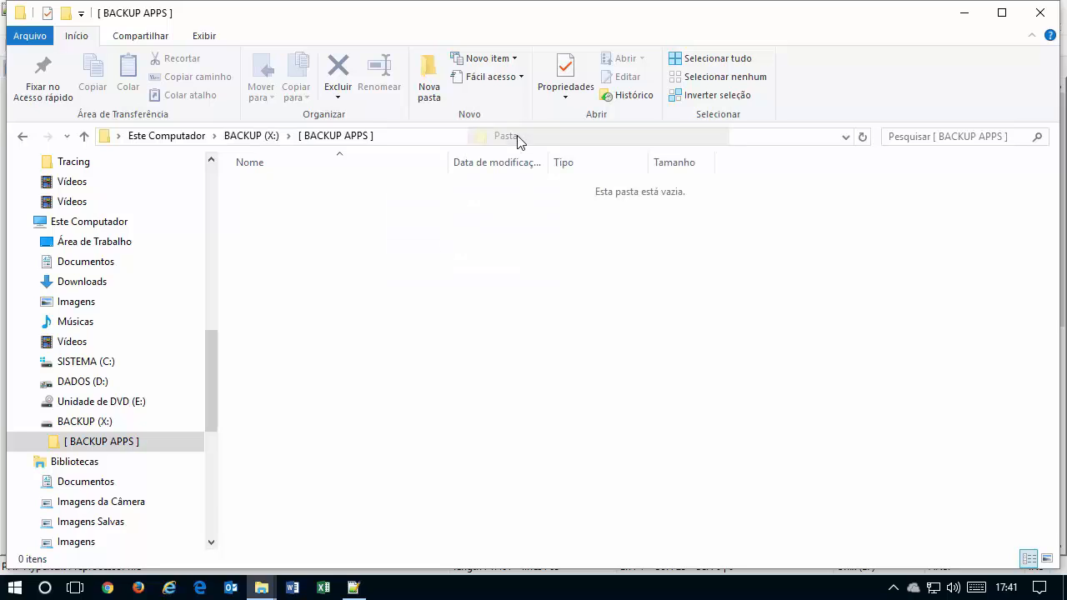
text(N)
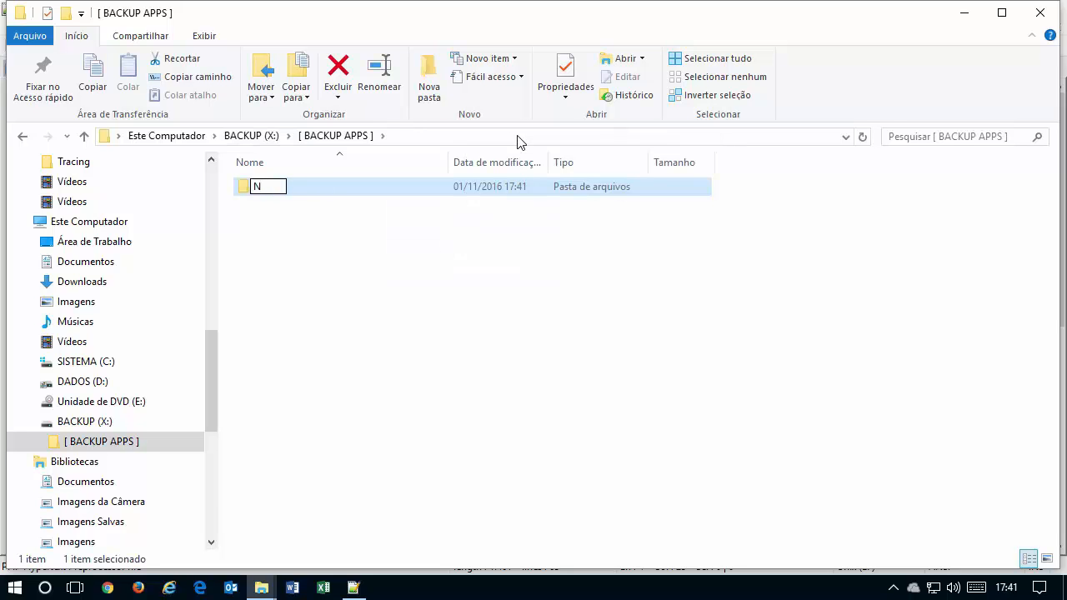
text(otepad++)
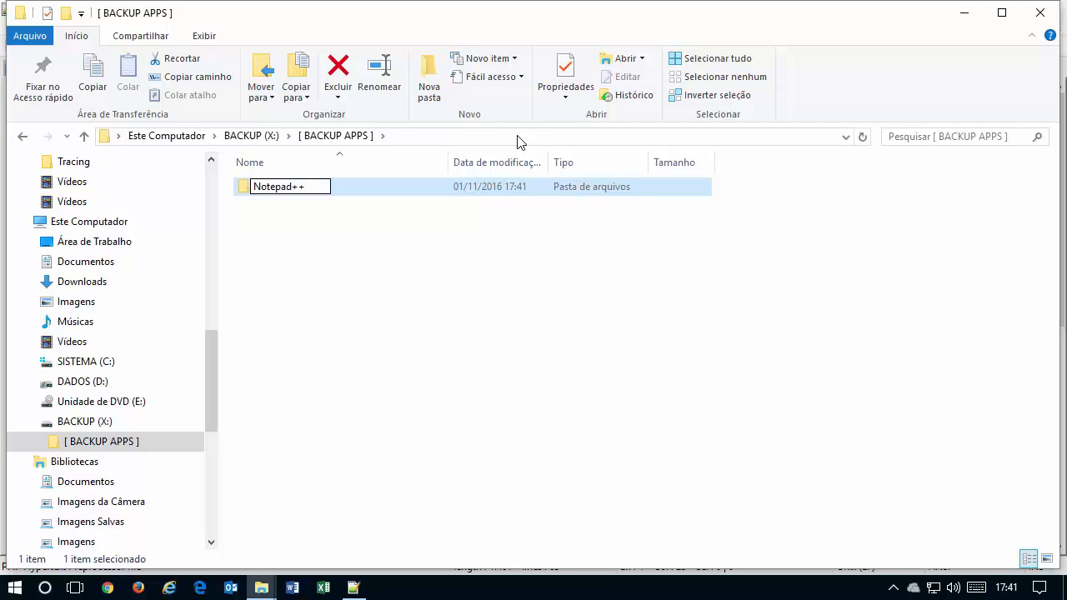
key(Return)
key(Return)
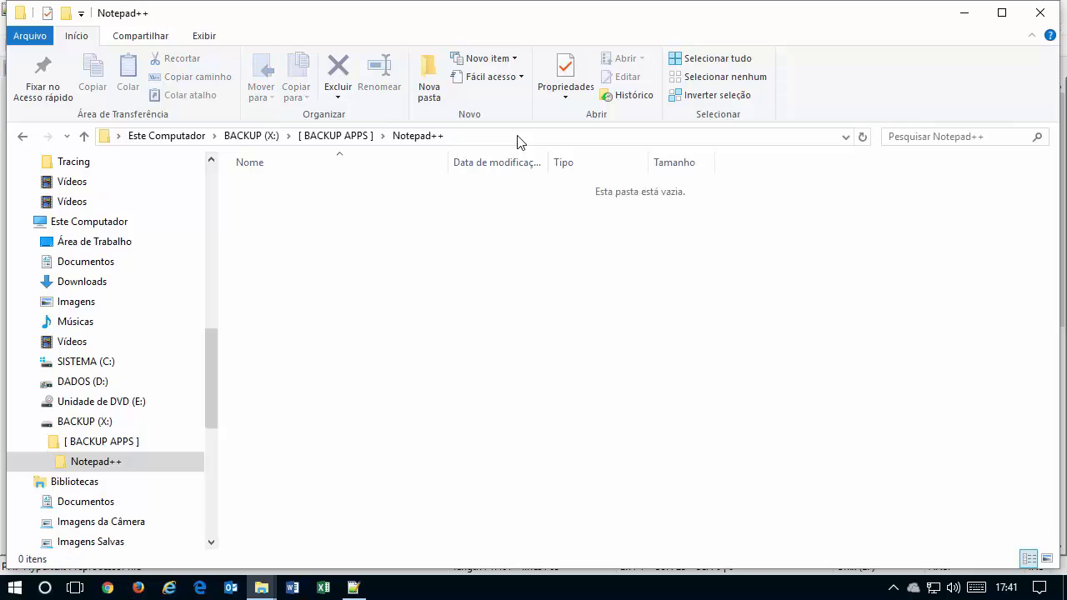
Copy the new folder's path, set it as the Notepad++ backup folder, X:\[ BACKUP APPS ]\Notepad++, and close the preferences.
click(516, 137)
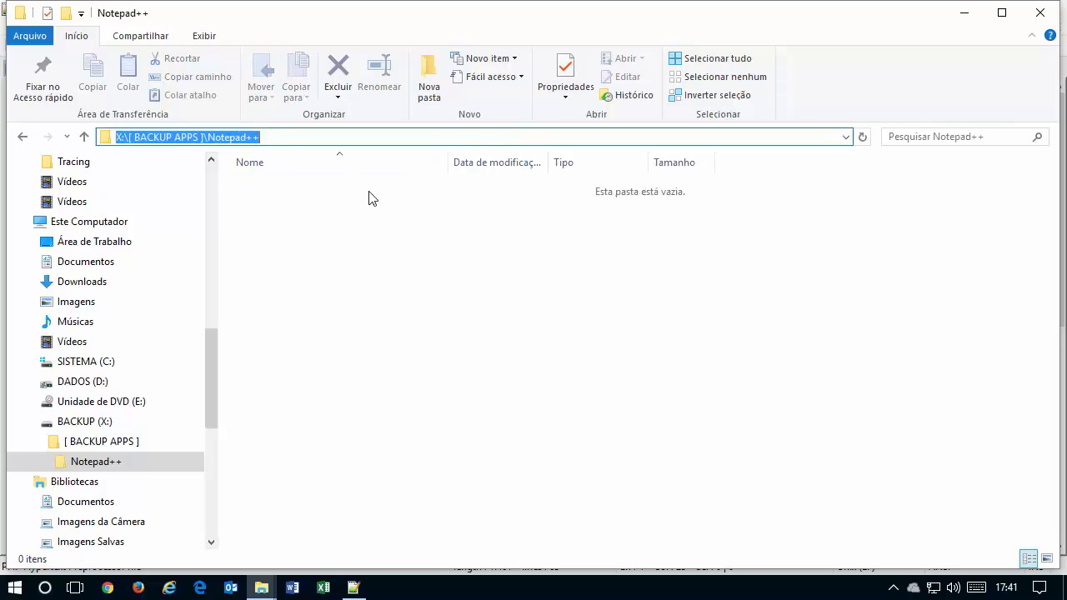
key(alt+Tab)
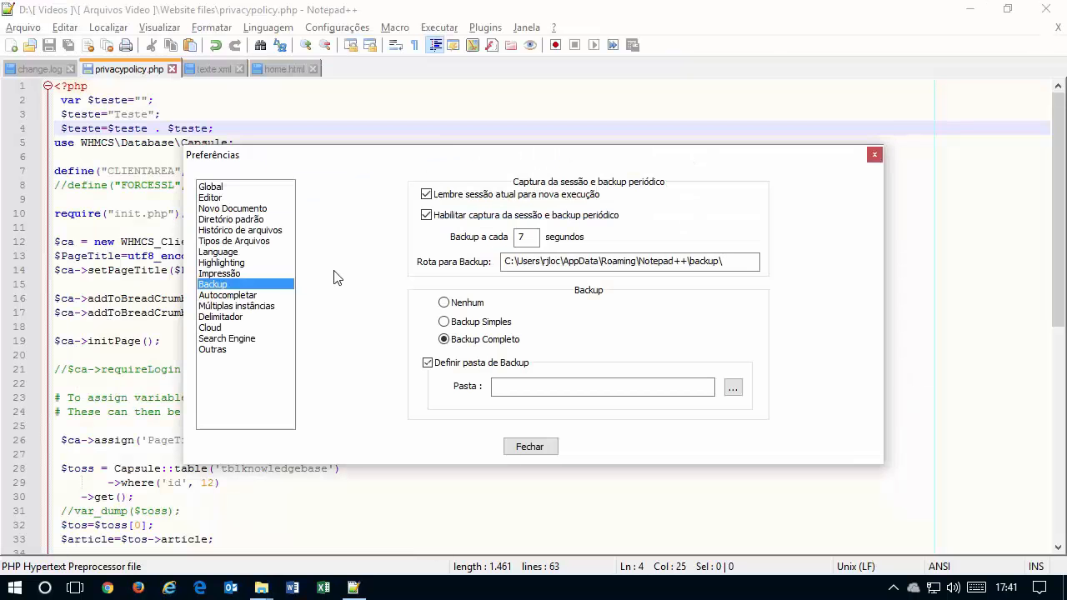
click(501, 385)
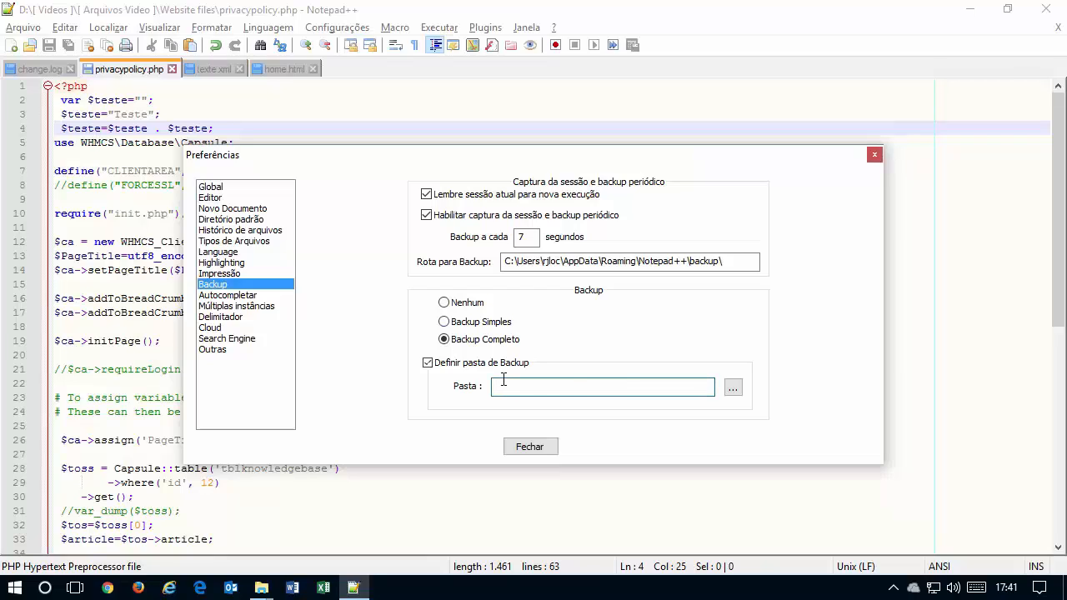
key(ctrl+v)
click(732, 388)
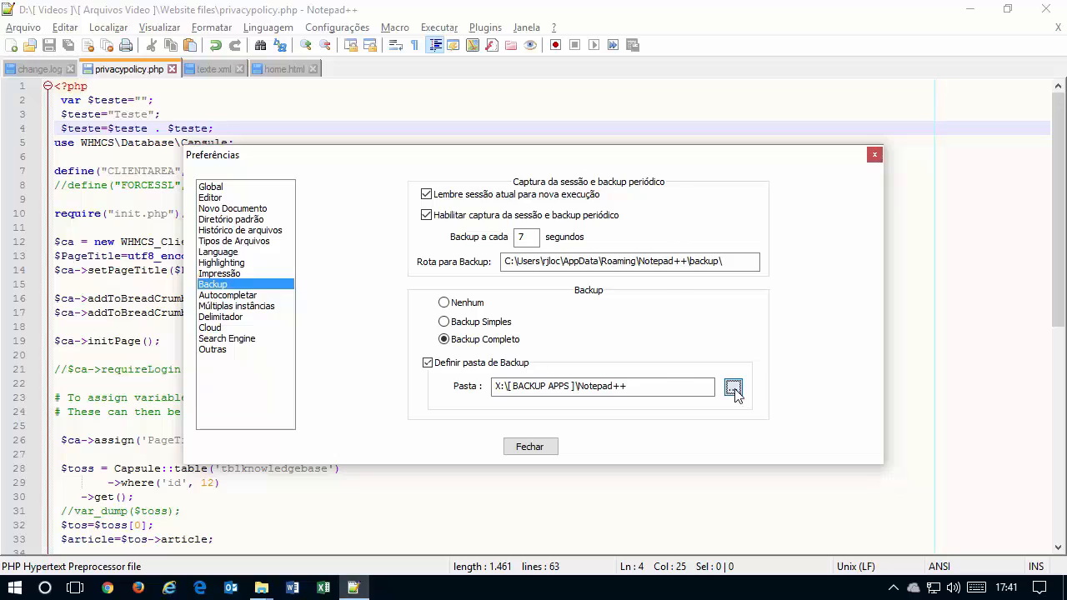
click(564, 411)
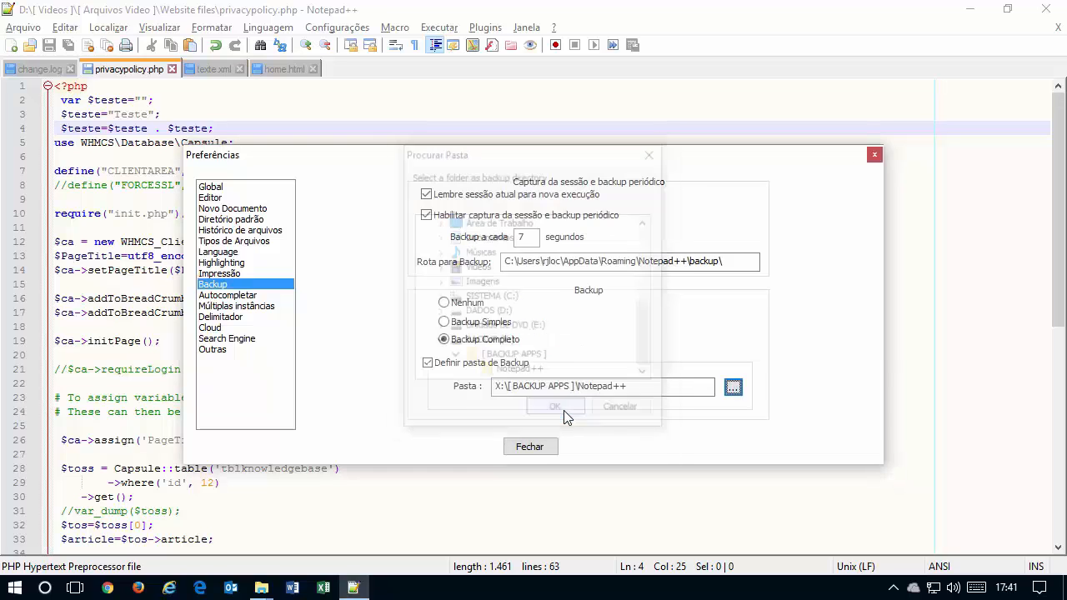
click(532, 449)
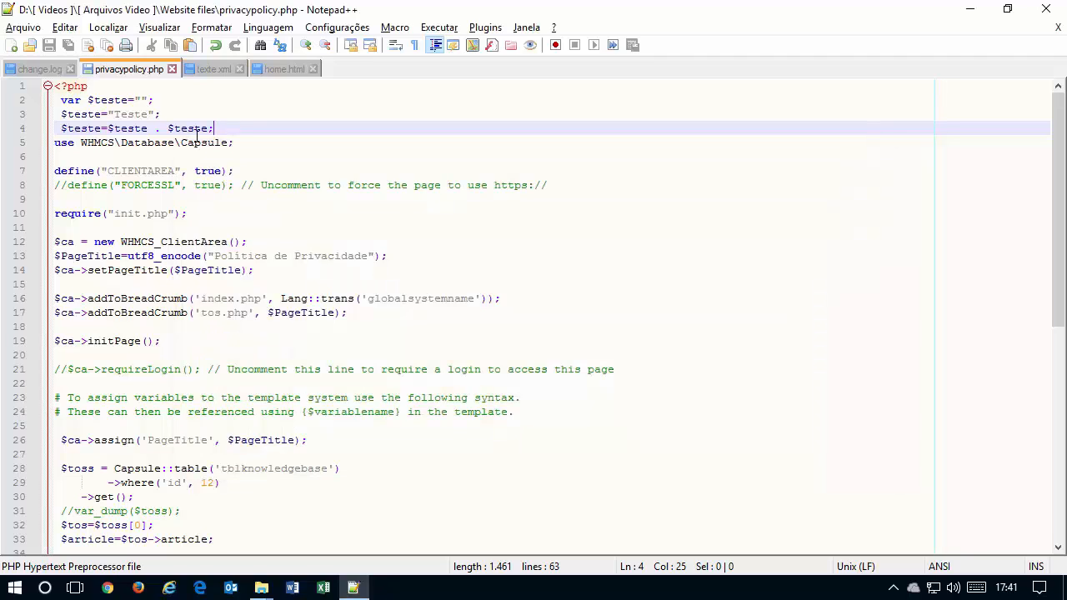
Delete the $teste=$teste . $teste; statement on line 4, save privacypolicy.php, and check the Notepad++ backup folder in File Explorer.
key(Home)
key(shift+End)
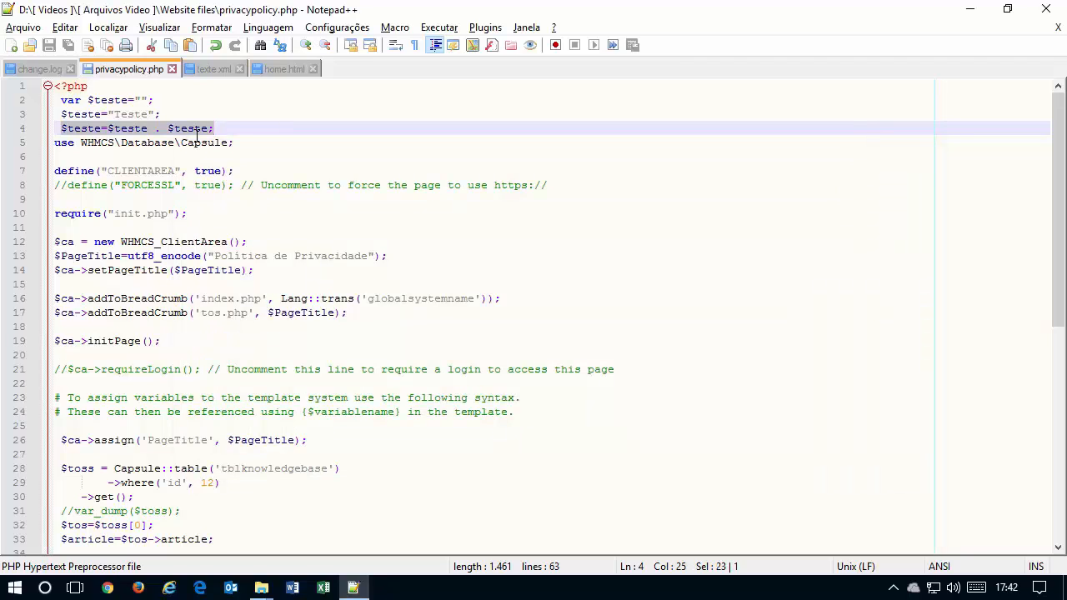
key(Delete)
key(ctrl+s)
key(alt+Tab)
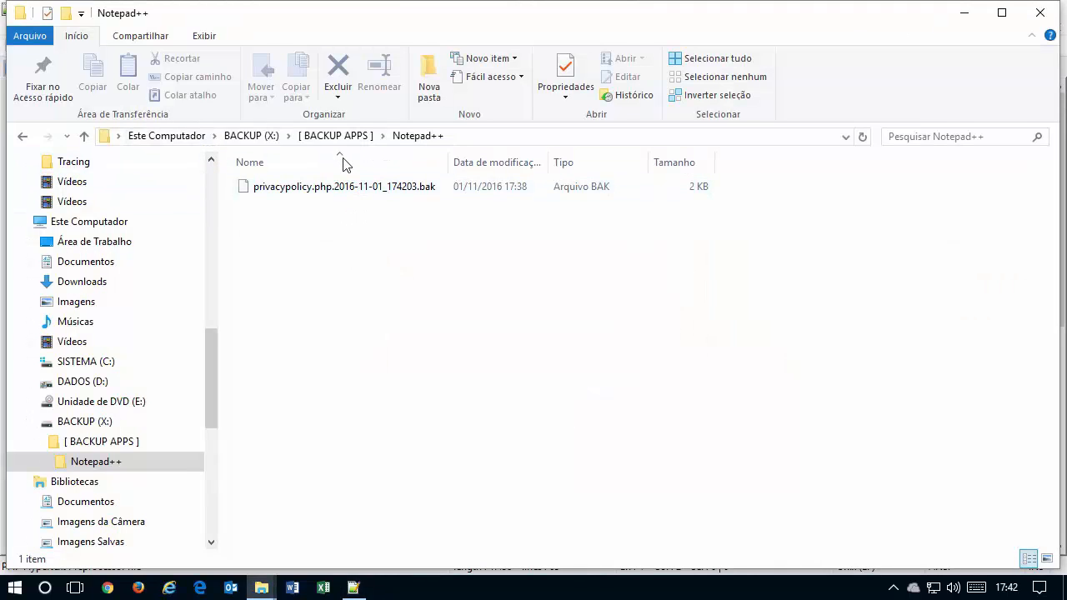
Switch to Notepad++, reopen the Backup preferences, and disable Definir pasta de Backup.
key(alt+Tab)
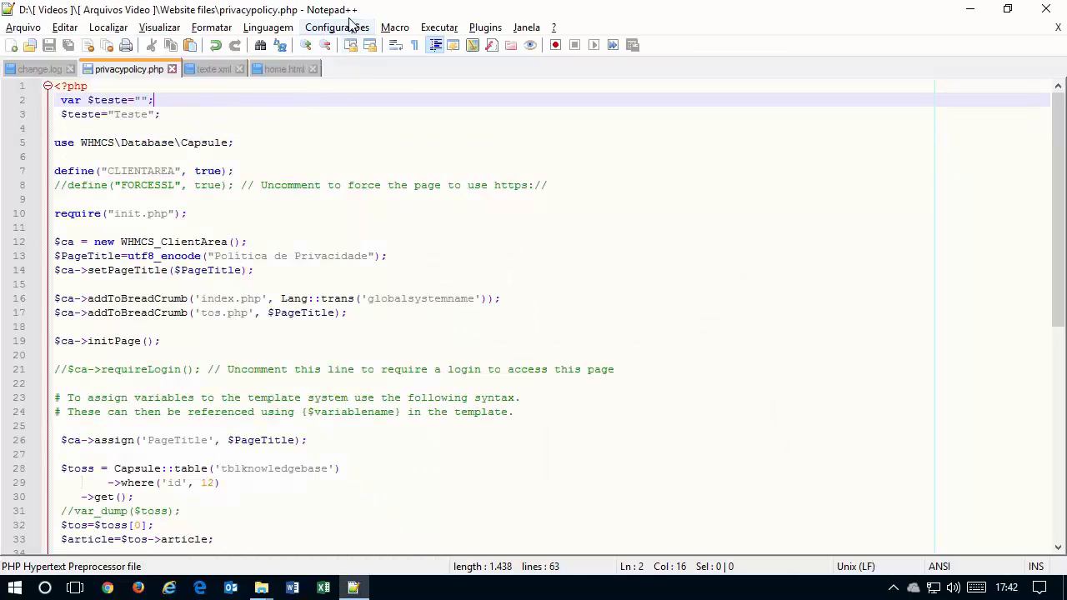
click(348, 30)
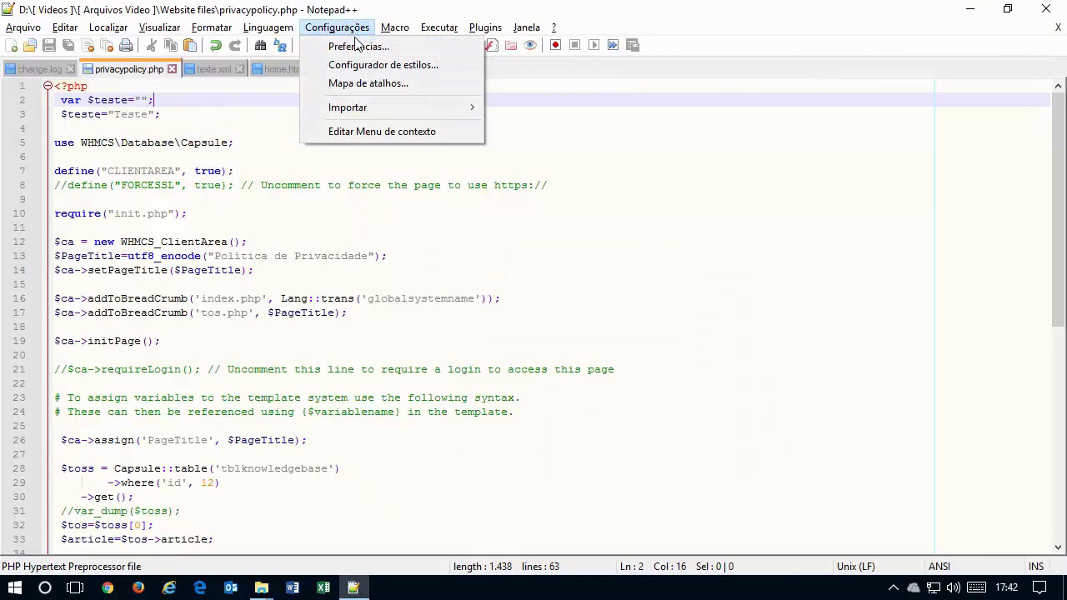
click(353, 47)
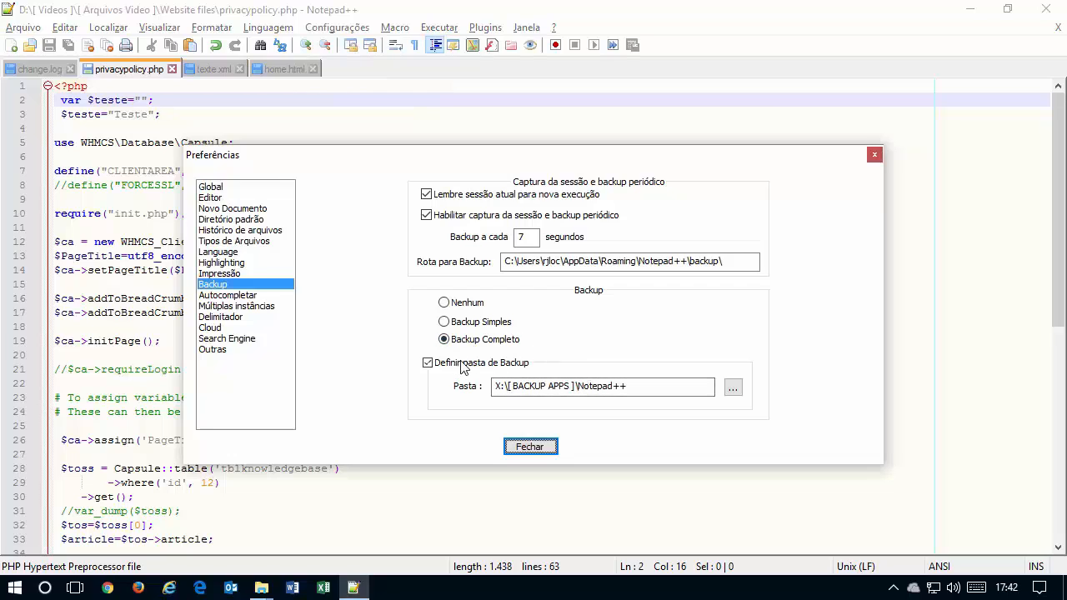
click(427, 363)
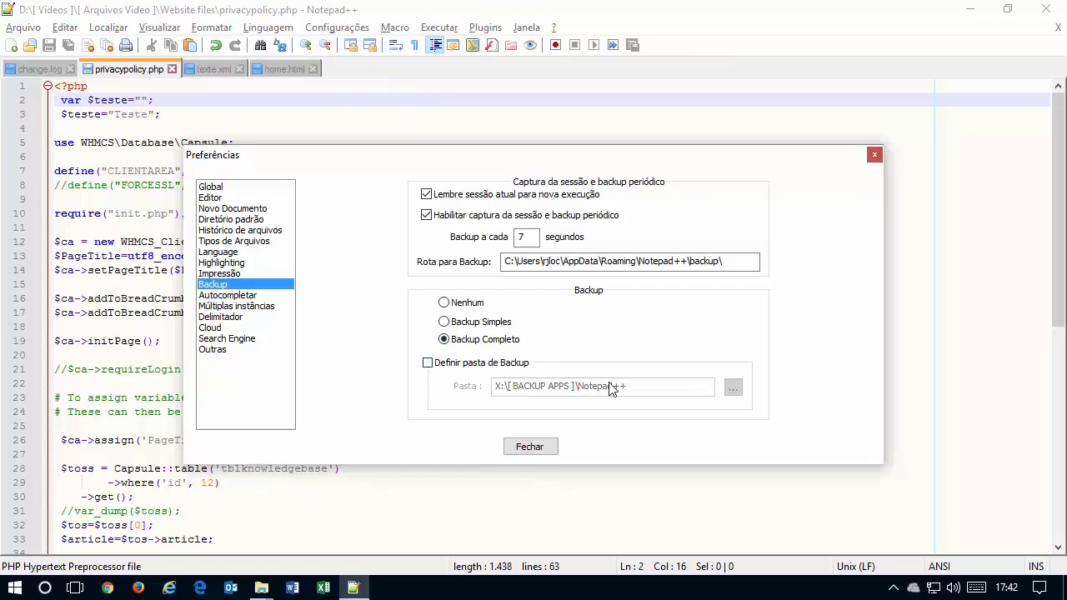